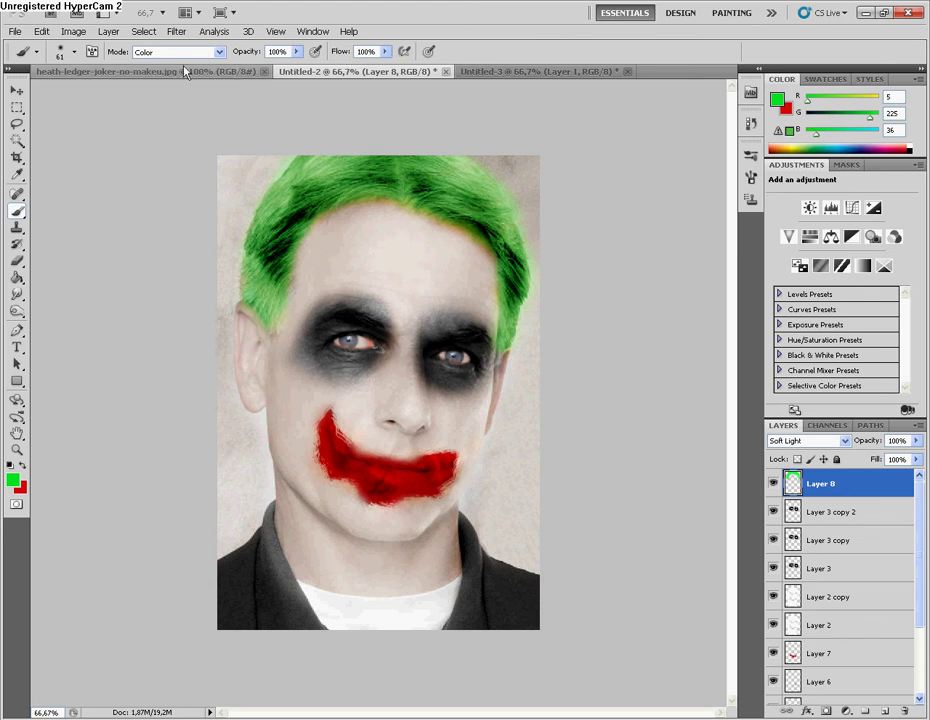
Review the scarred reference photo, the finished Joker edit in Untitled-2, and the plain portrait
click(182, 73)
key(v)
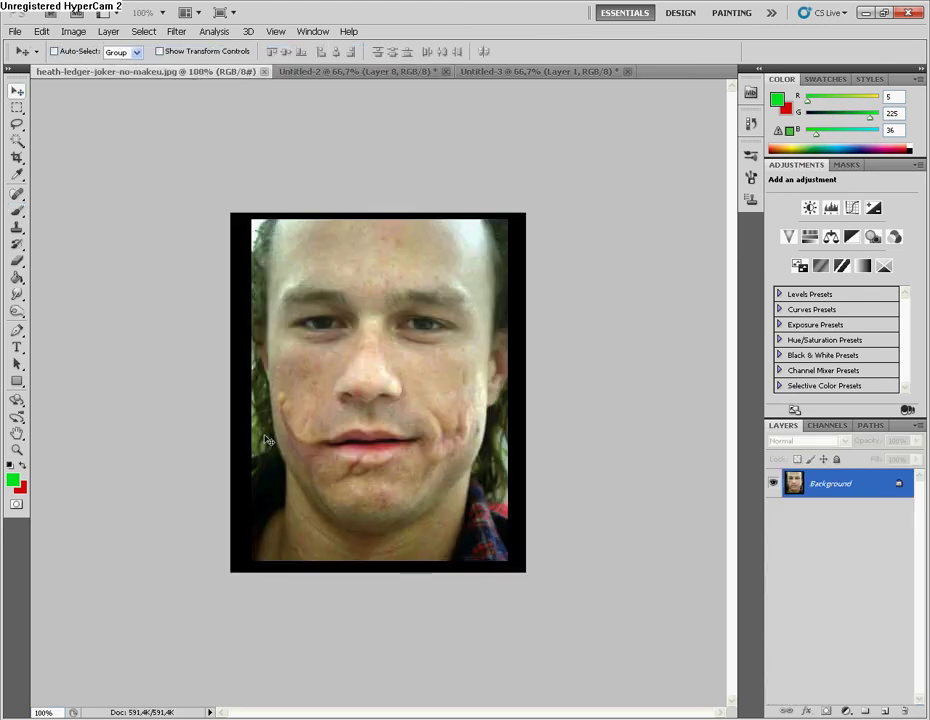
click(376, 72)
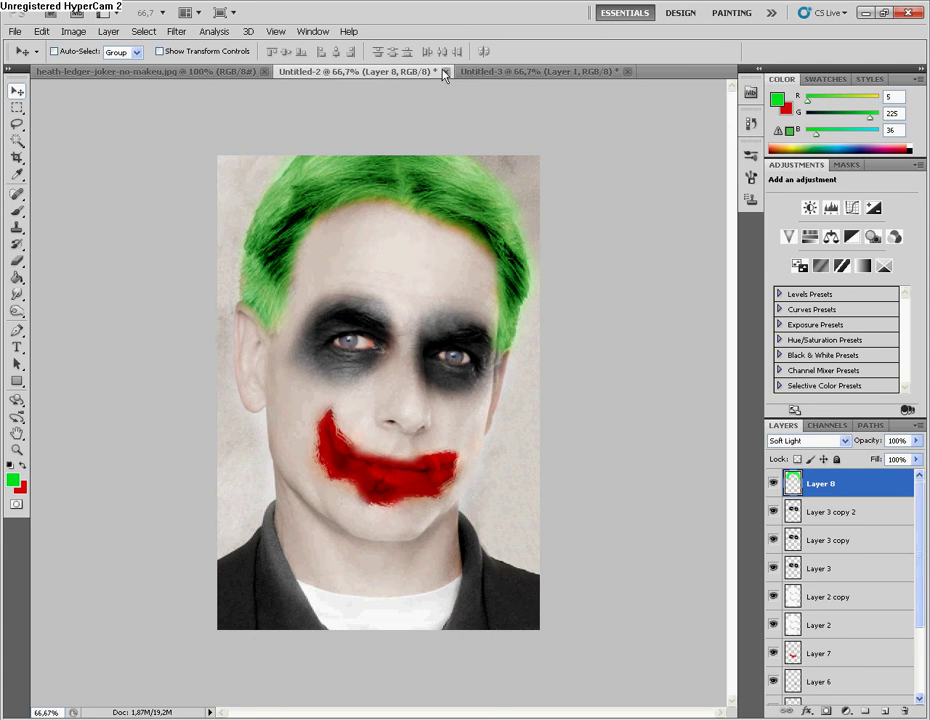
click(483, 72)
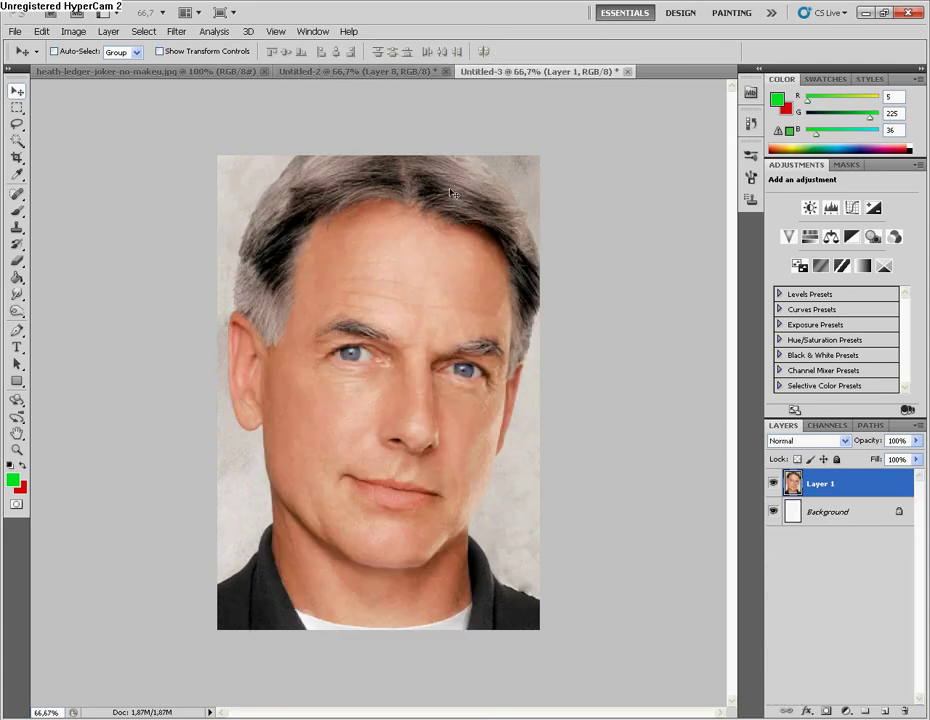
click(17, 210)
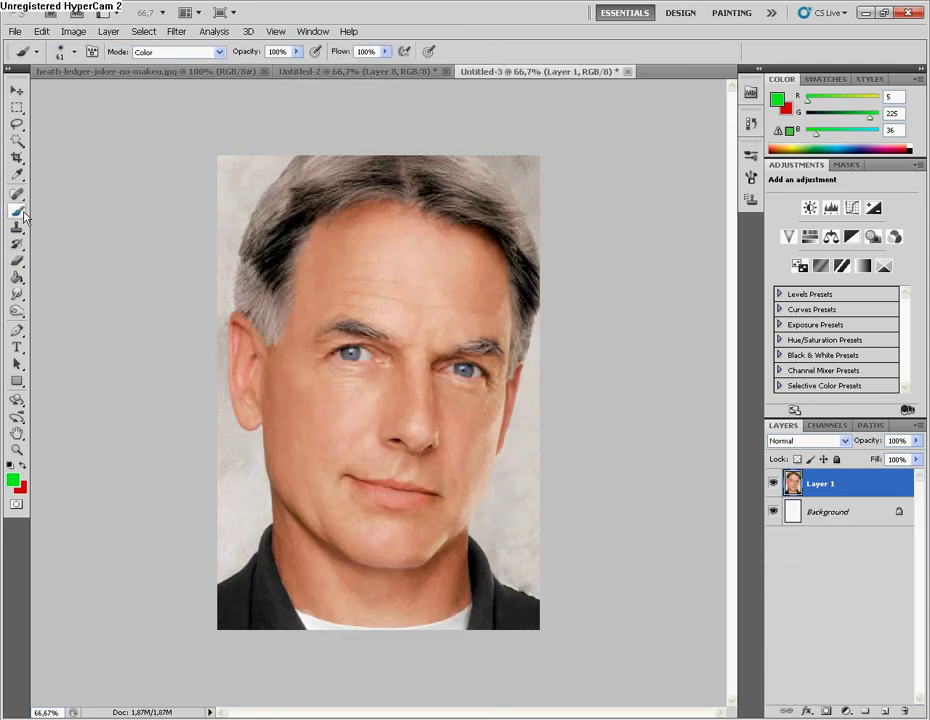
click(17, 244)
Lasso the left-cheek scar in the reference photo and paste it into the portrait
click(100, 73)
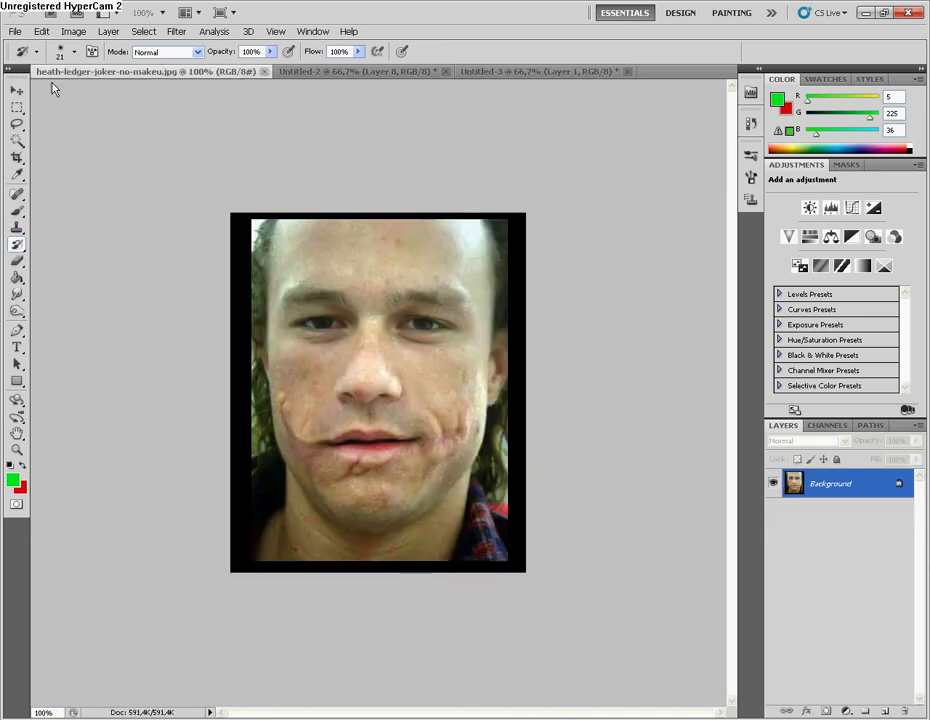
click(17, 124)
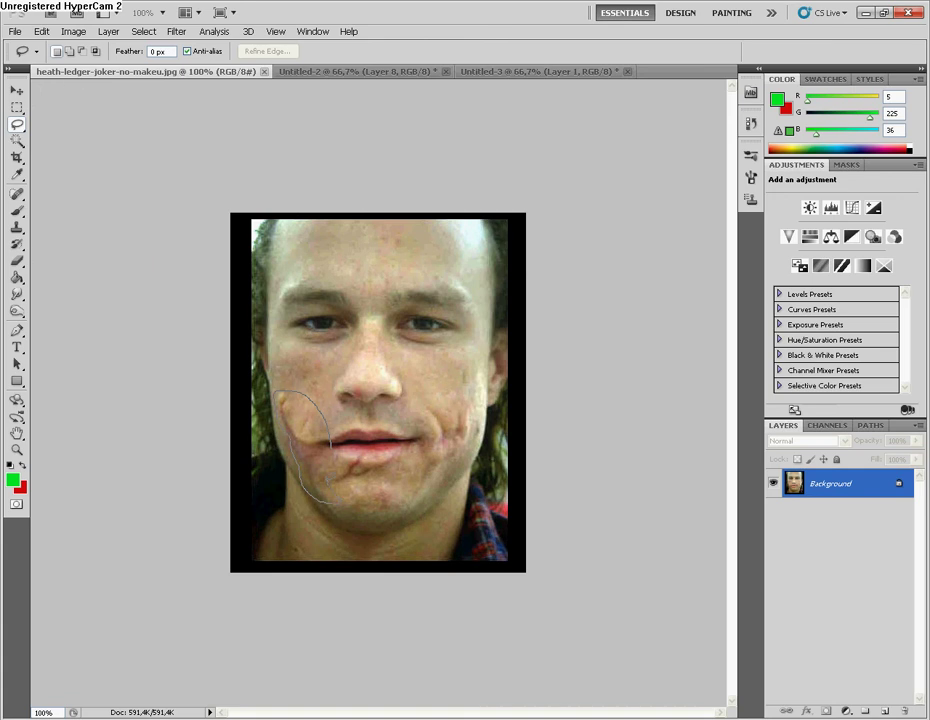
drag(330, 500, 330, 500)
click(497, 70)
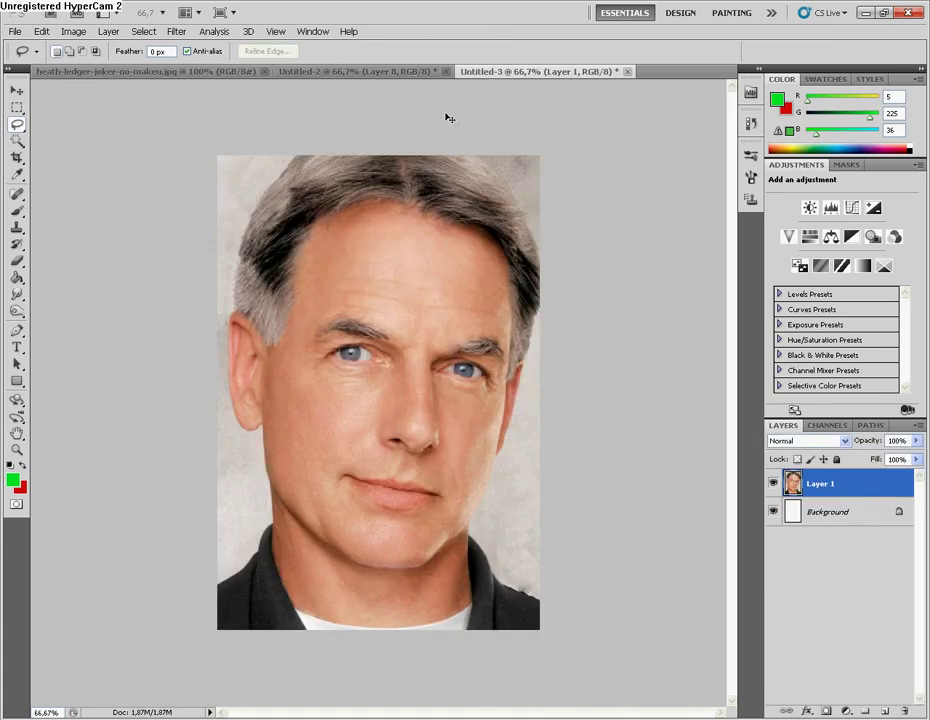
key(ctrl+v)
Move the scar piece onto the cheek, rotate it, and enlarge it to 132%
click(19, 95)
drag(378, 395, 340, 470)
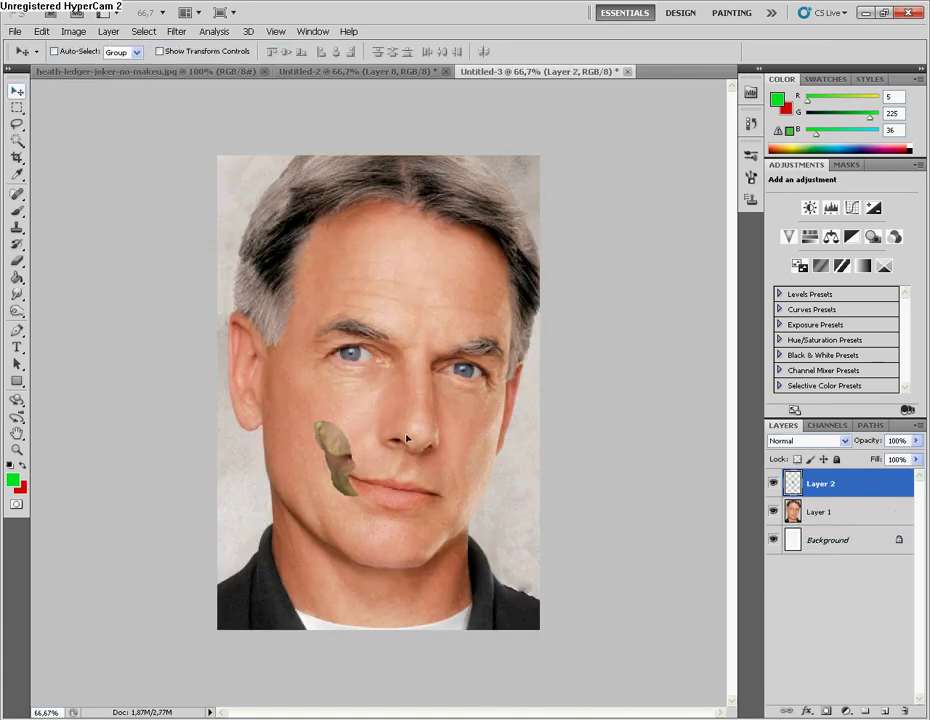
key(ctrl+t)
mouse_move(460, 468)
mouse_down()
mouse_move(465, 421)
mouse_move(467, 433)
mouse_up()
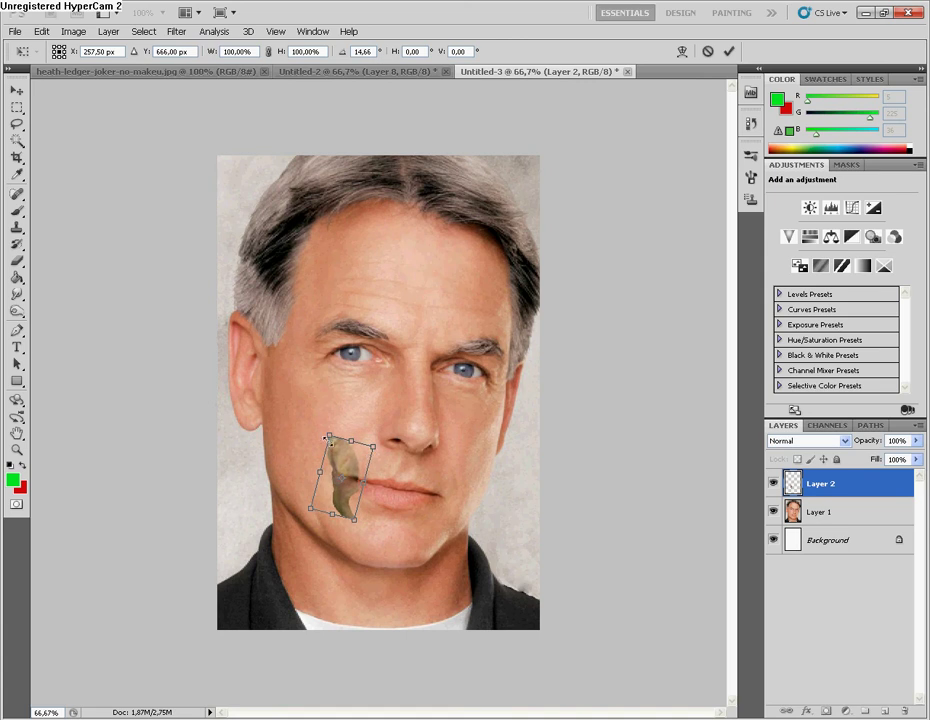
drag(329, 437, 329, 428)
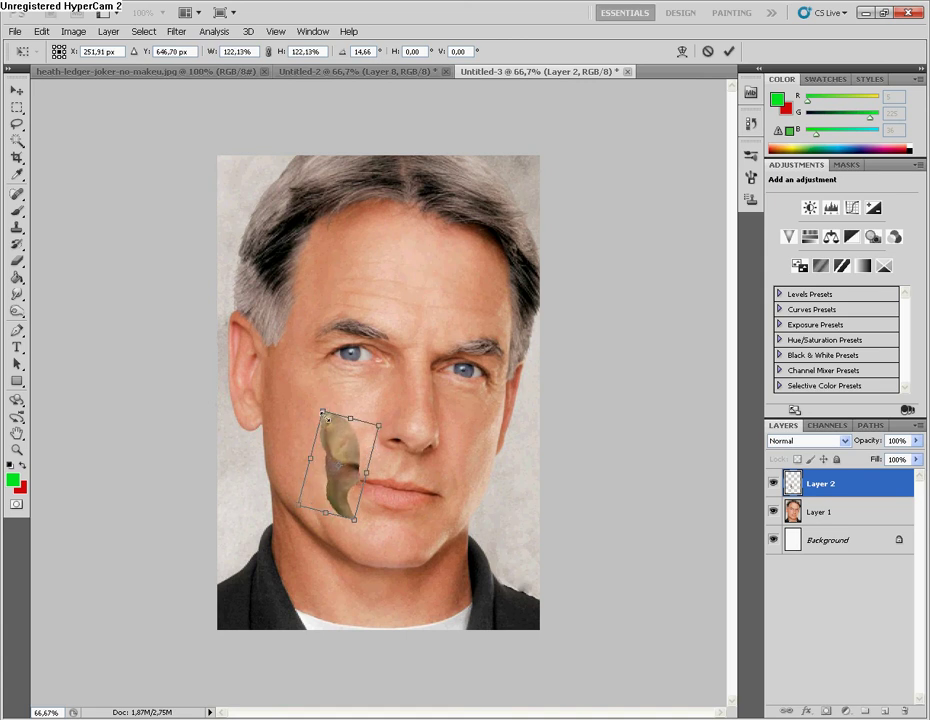
click(728, 51)
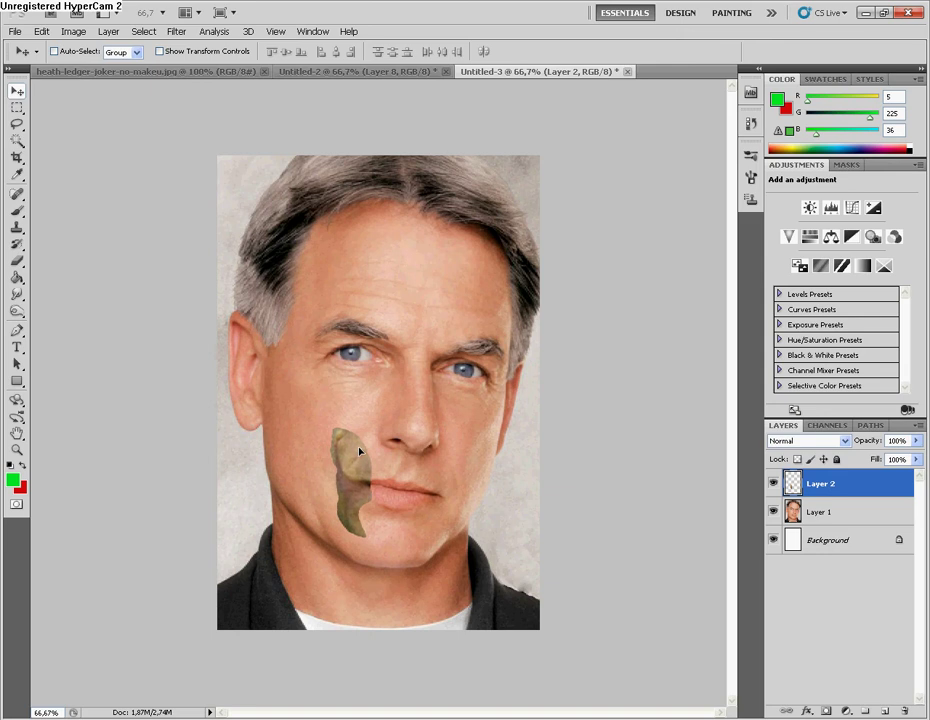
Set the Eraser brush size to 22 px
click(18, 260)
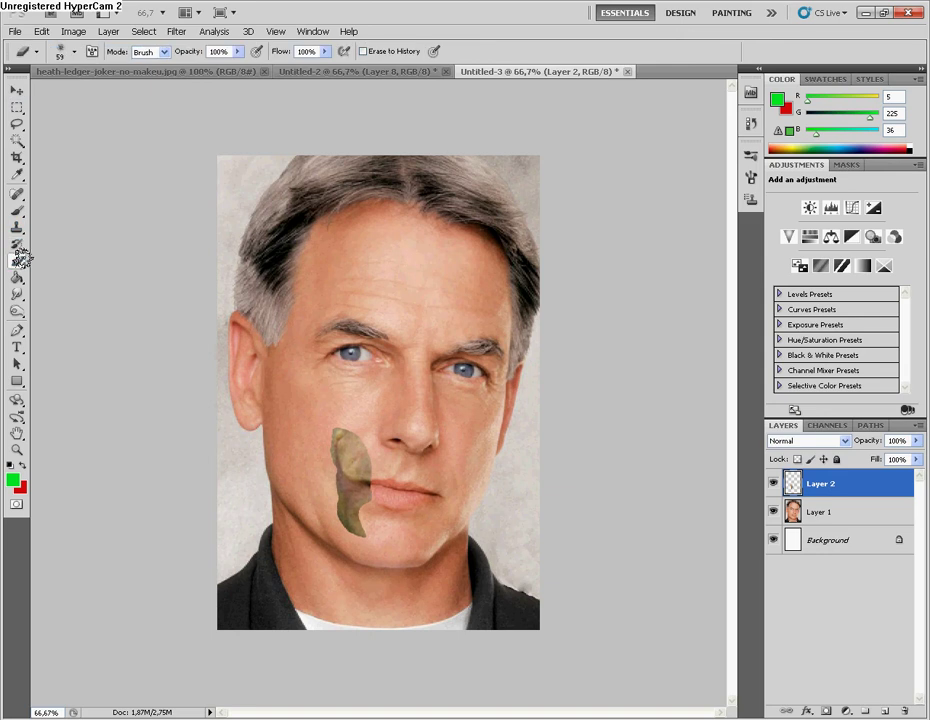
click(73, 51)
drag(45, 92, 39, 92)
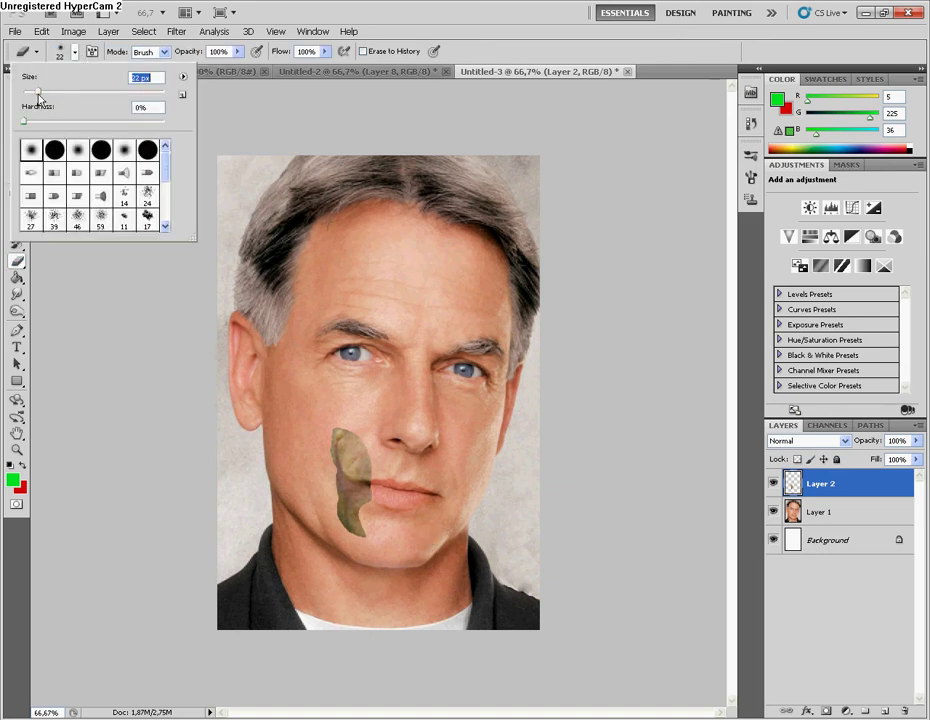
click(370, 470)
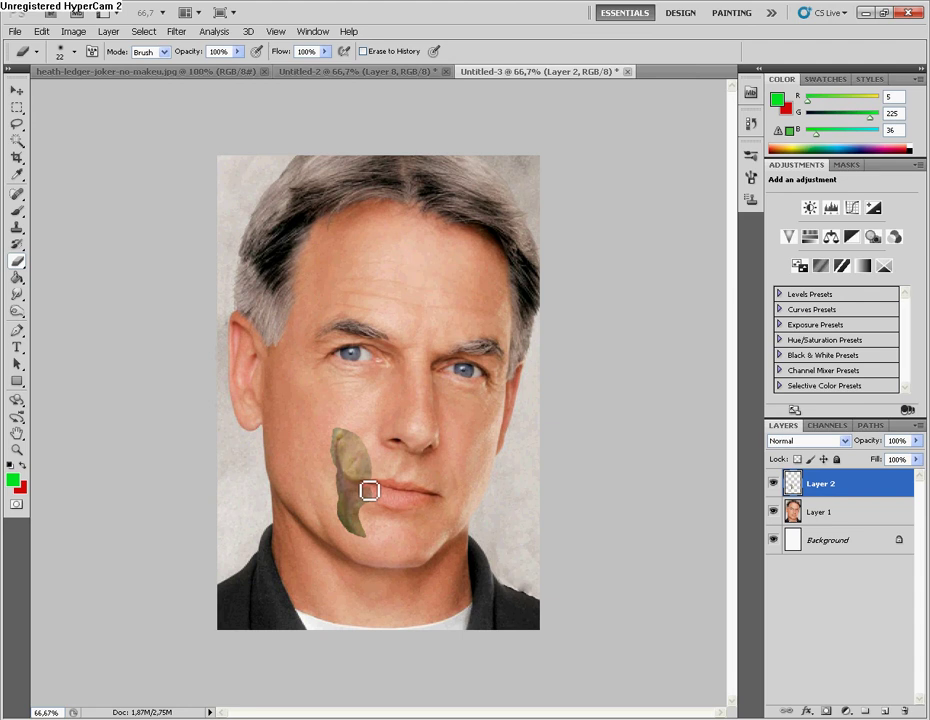
Nudge the scar patch up-left and set Layer 2's blend mode to Luminosity
key(v)
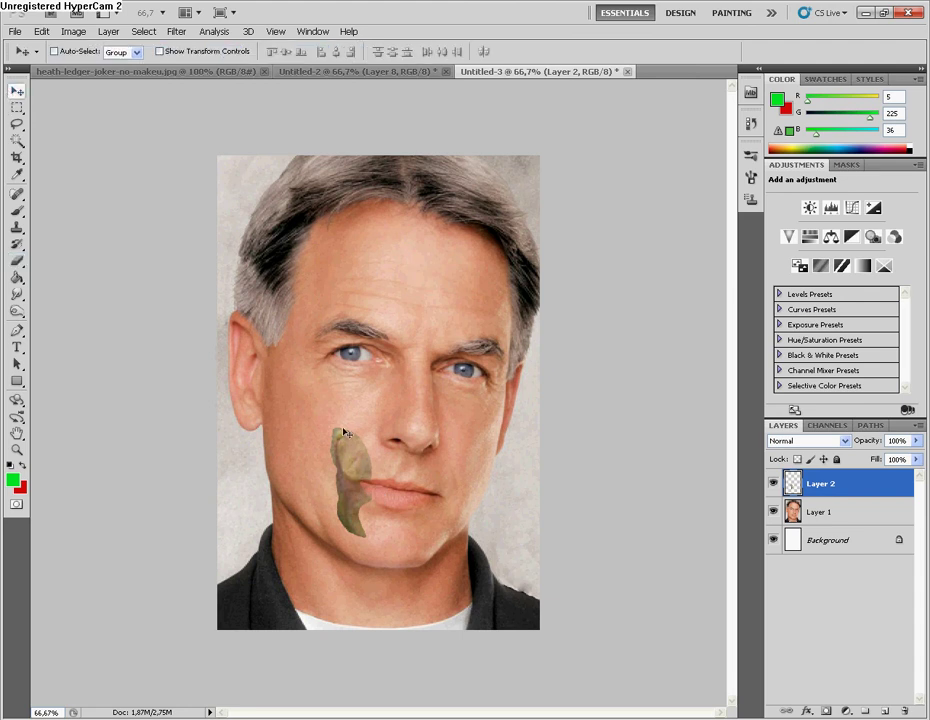
drag(358, 473, 351, 466)
click(806, 440)
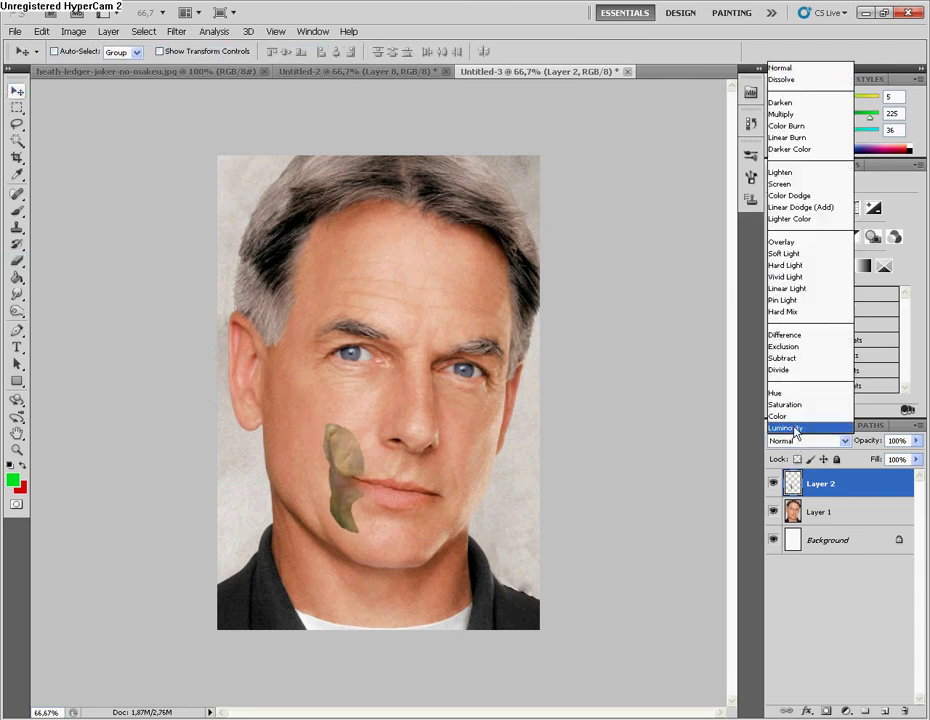
click(790, 426)
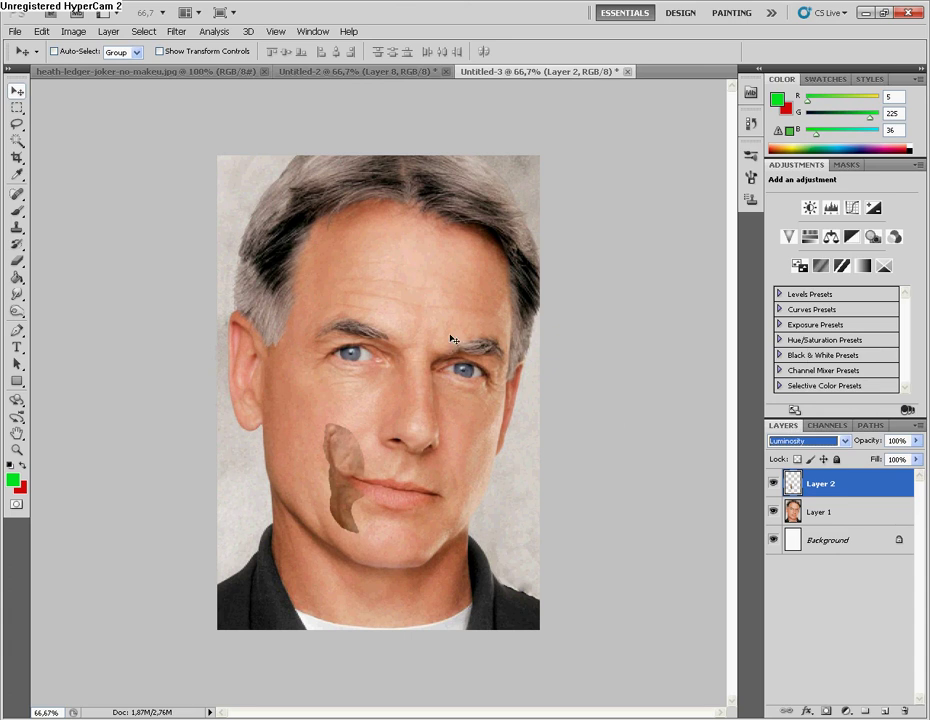
Erase the scar patch's lower tail with a 36 px eraser
click(17, 261)
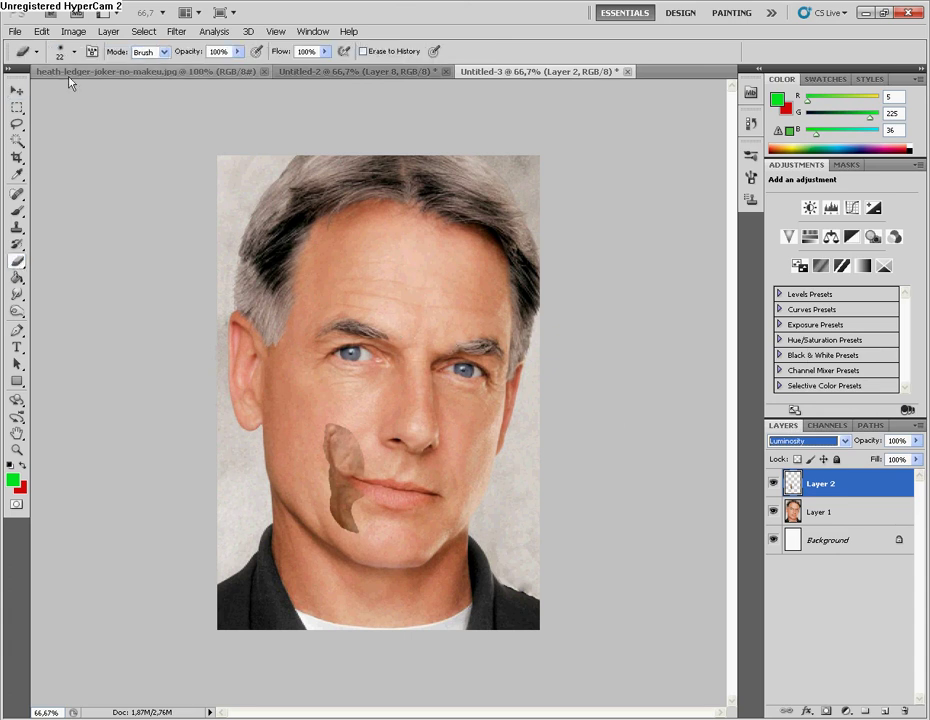
click(37, 51)
click(335, 460)
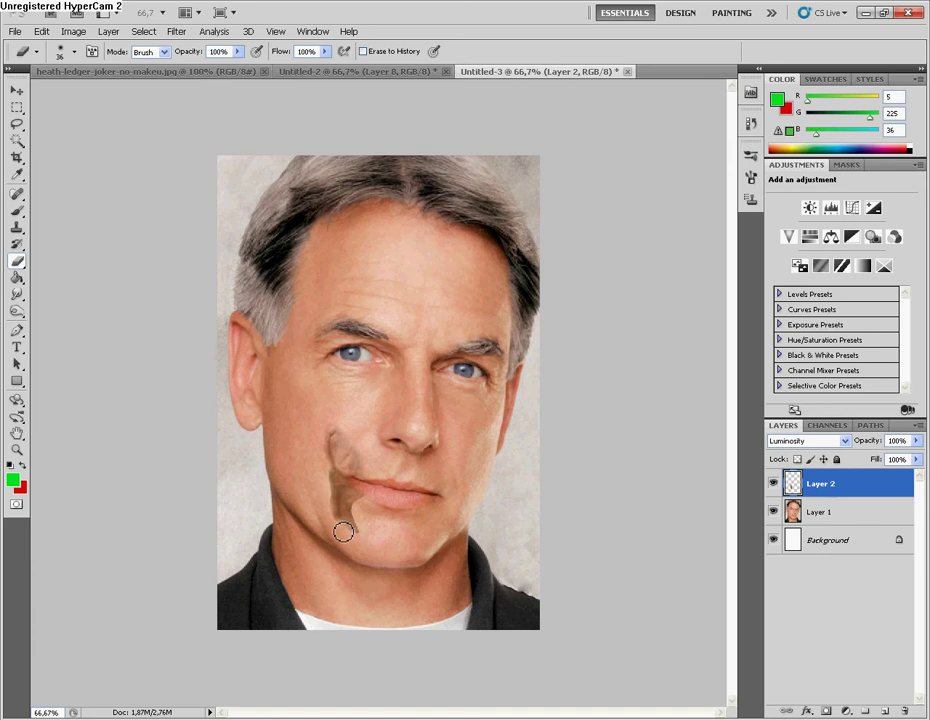
drag(356, 545, 365, 535)
Cycle Layer 2 through several blend modes, keep Luminosity, and return to the reference photo
click(785, 441)
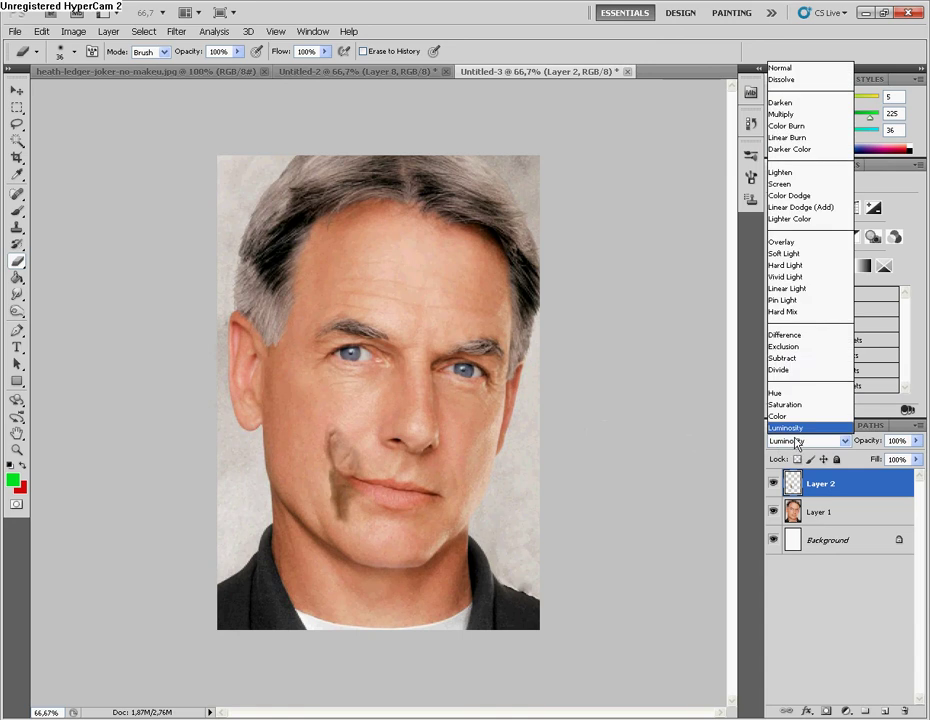
key(Up)
key(Up)
key(Up)
key(Up)
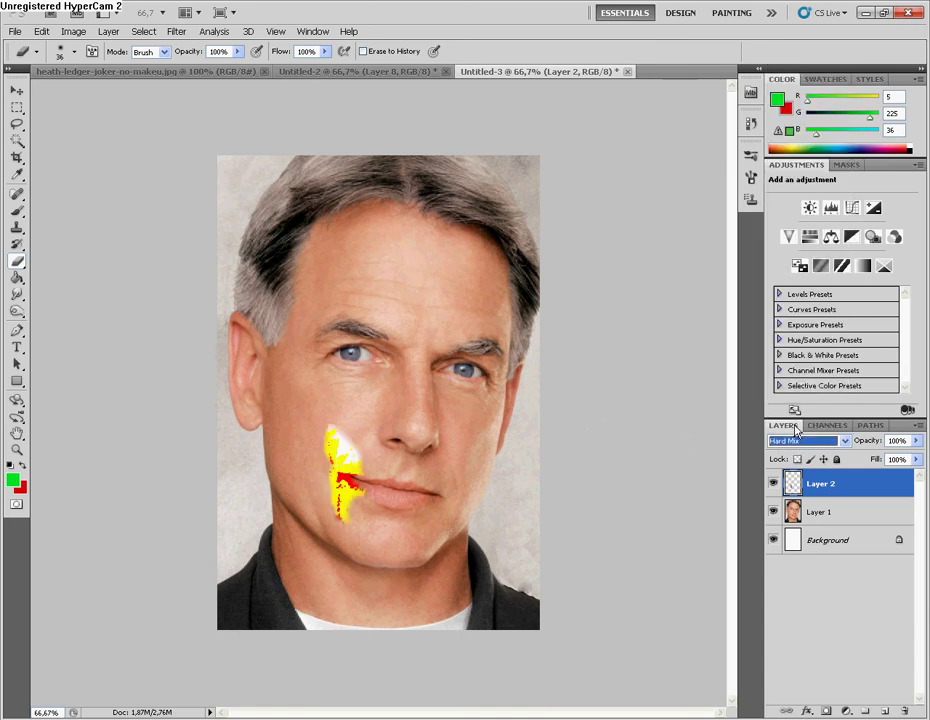
key(Up)
key(Up)
key(Up)
key(Up)
key(Up)
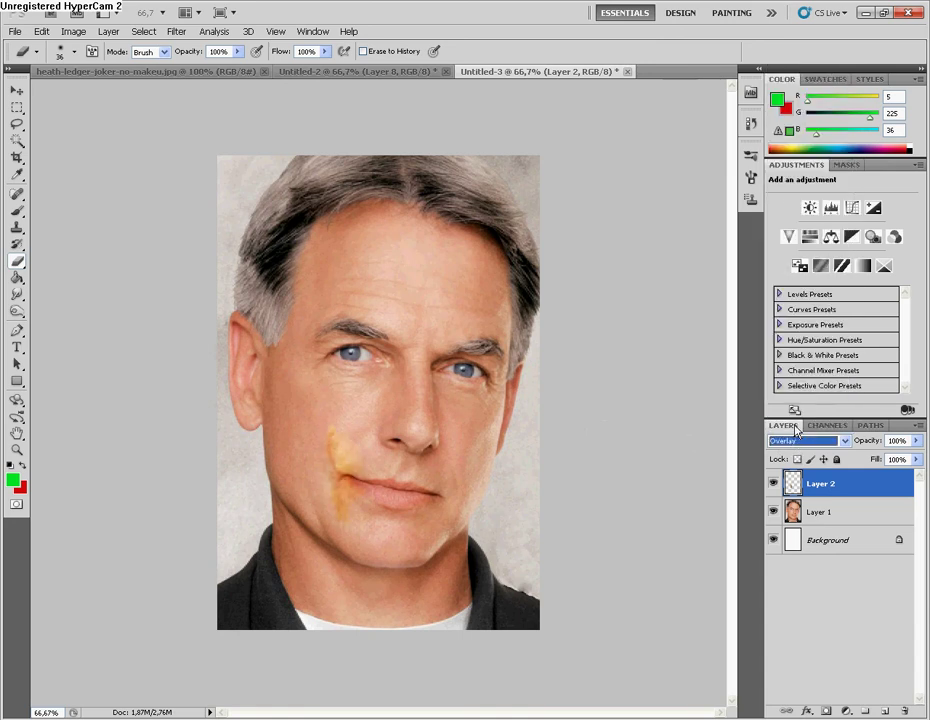
key(Up)
key(Up)
key(Up)
key(Up)
key(Up)
key(Up)
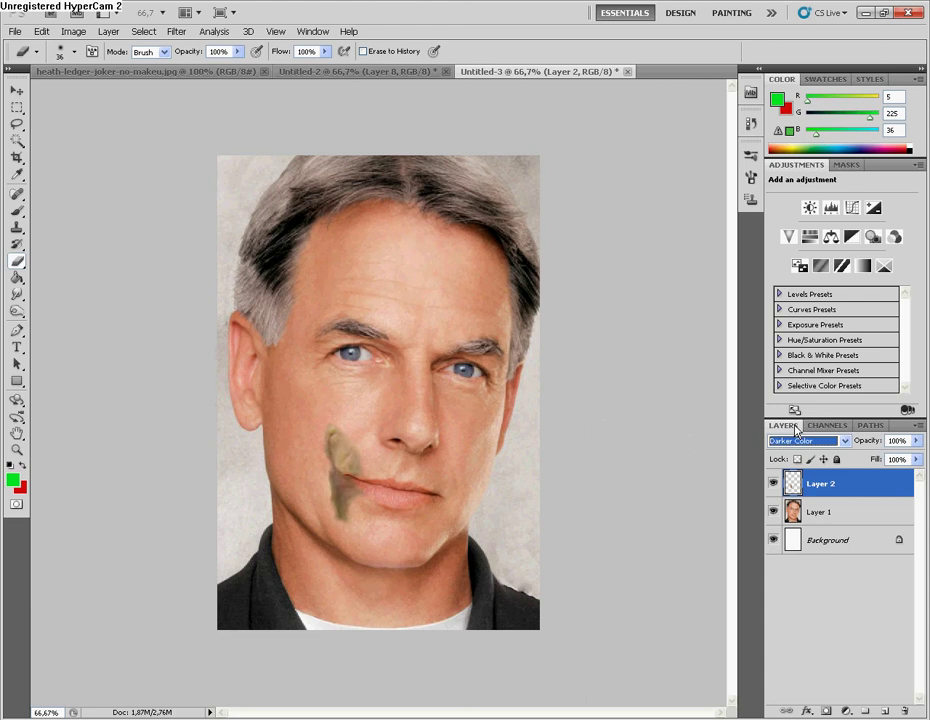
key(Up)
key(Up)
key(Up)
key(Up)
click(800, 440)
click(203, 70)
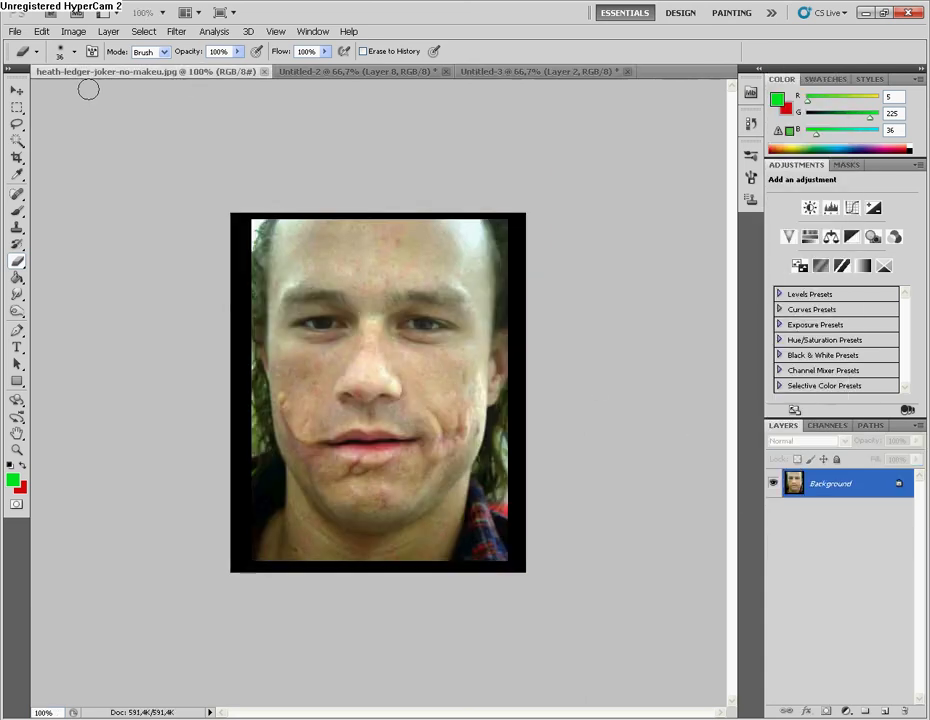
Lasso the scar near the reference photo's mouth and paste it into the portrait as Layer 3
click(17, 123)
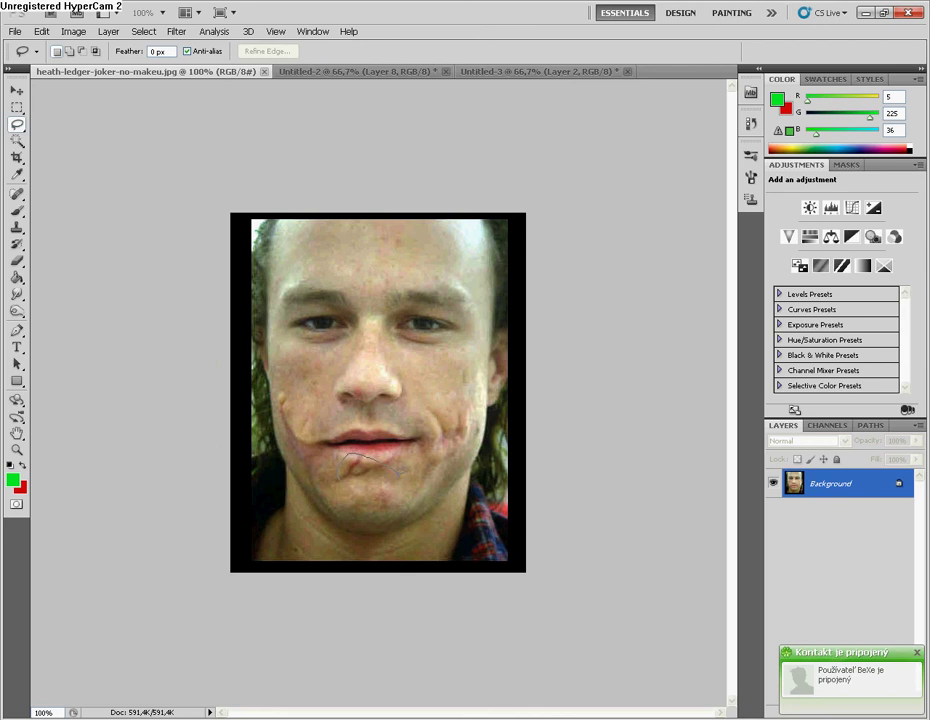
drag(378, 461, 346, 456)
click(310, 100)
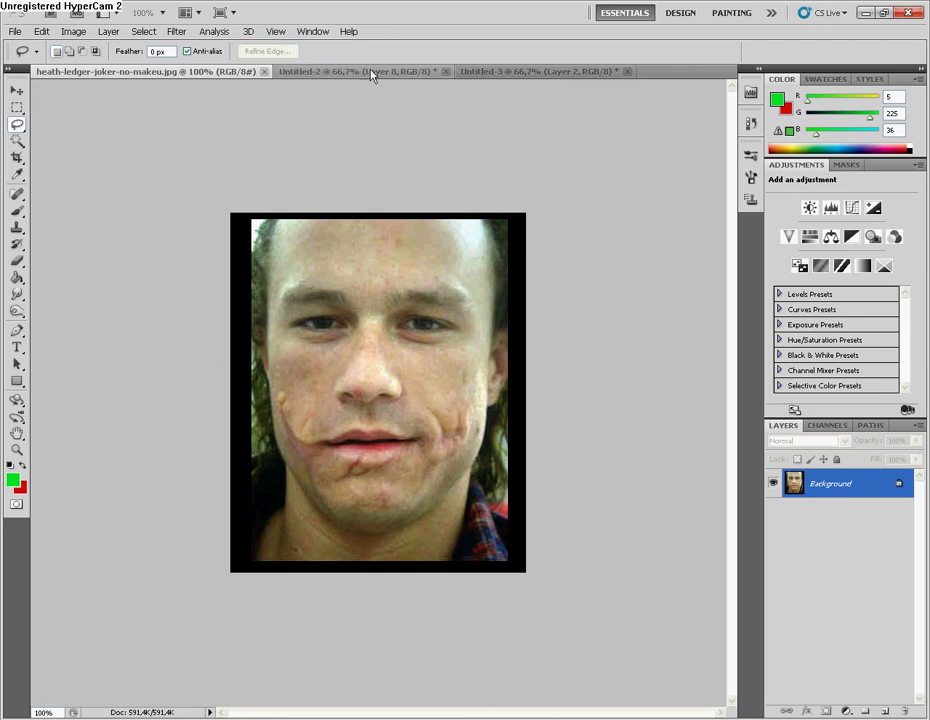
click(530, 71)
key(ctrl+v)
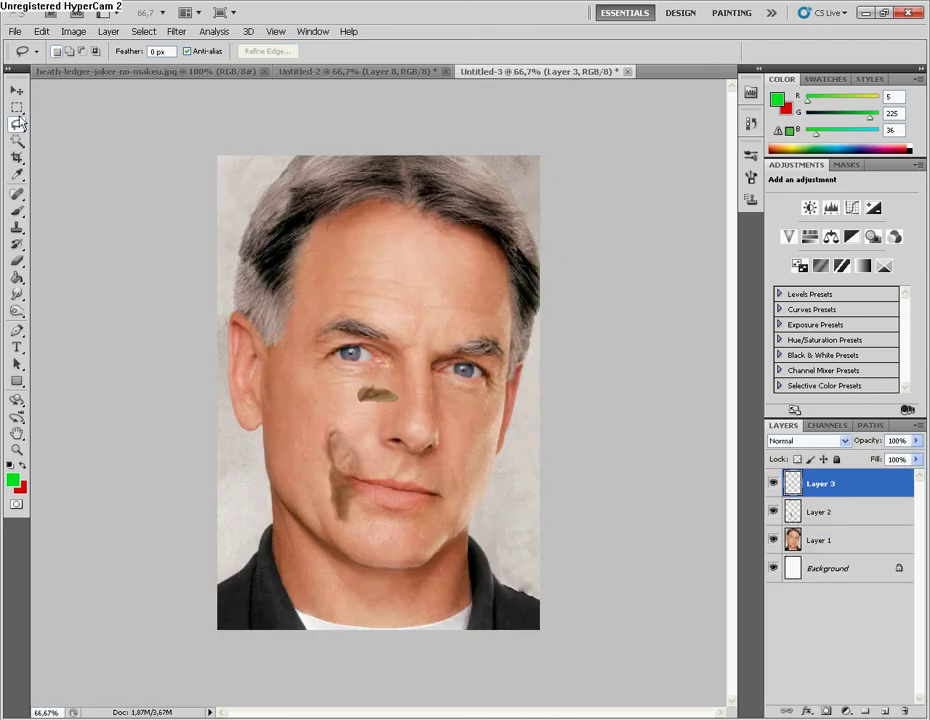
Move the new scar patch down toward the chin and enlarge it to 169%
key(v)
drag(398, 443, 418, 560)
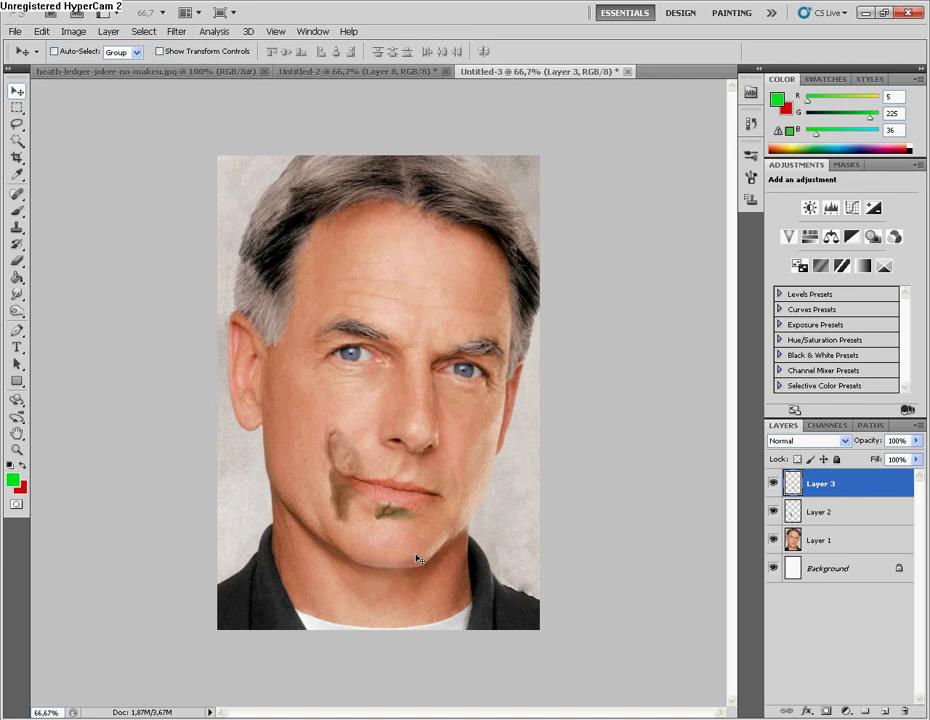
key(ctrl+t)
drag(380, 525, 382, 525)
click(729, 51)
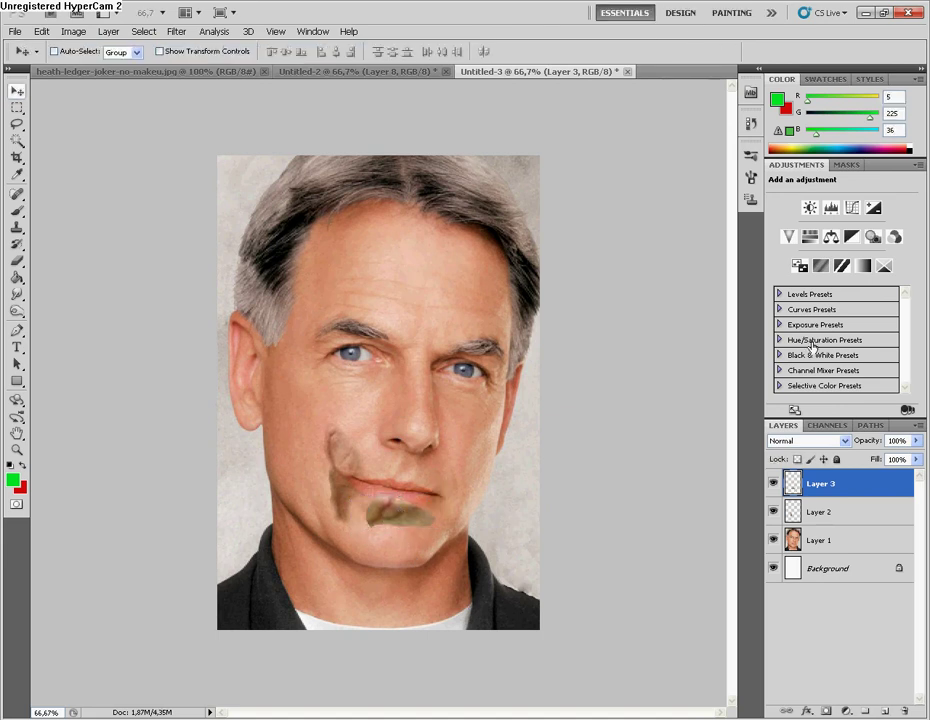
Set Layer 3 to Luminosity and erase the patch spilling below the lower lip
click(800, 440)
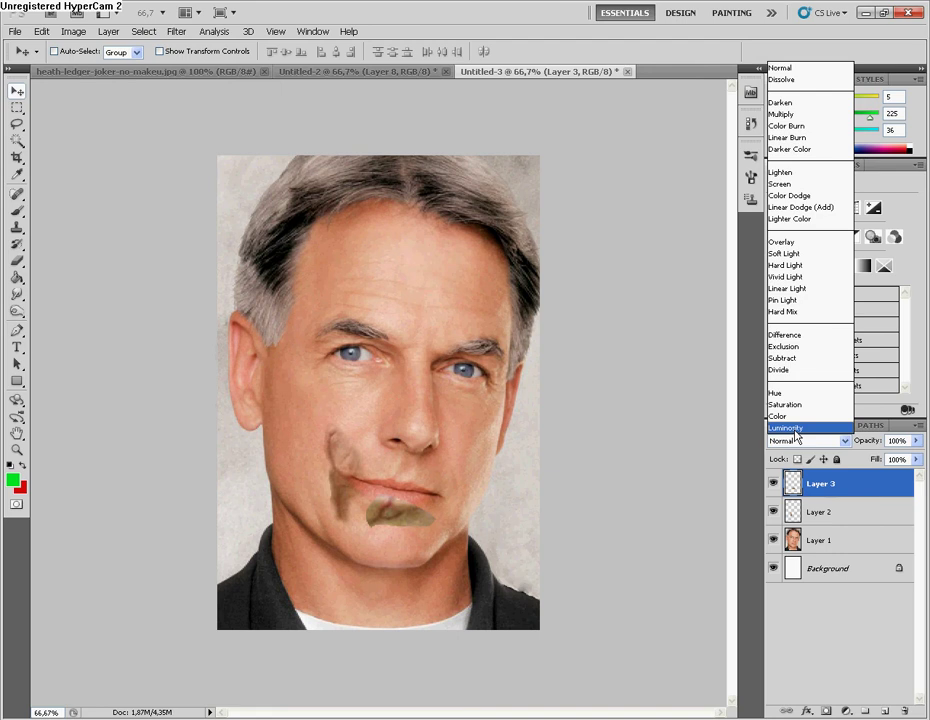
click(797, 428)
click(17, 261)
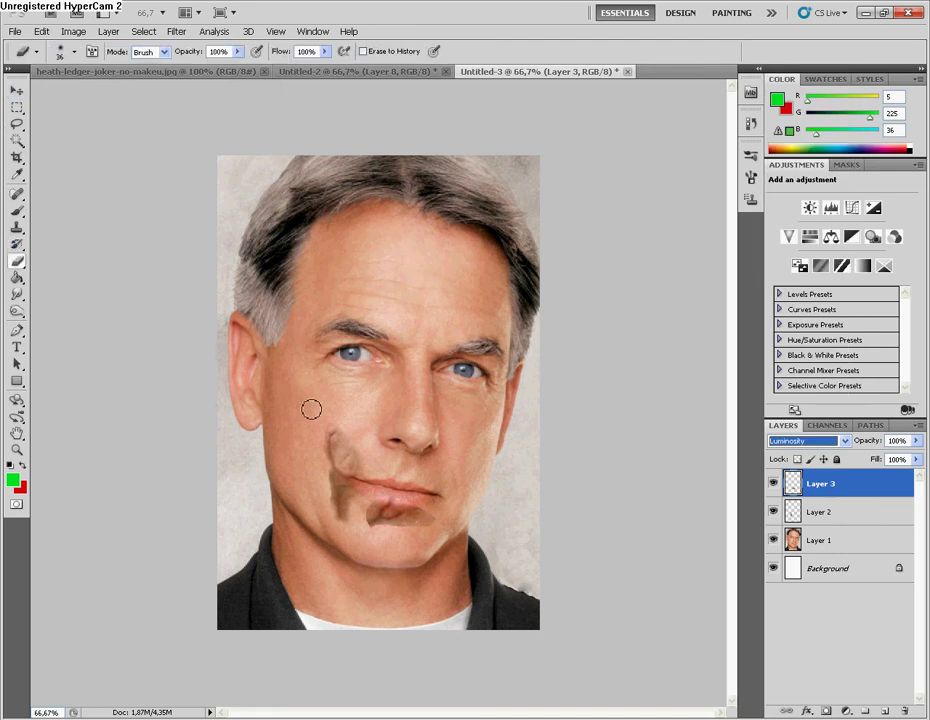
drag(428, 514, 364, 518)
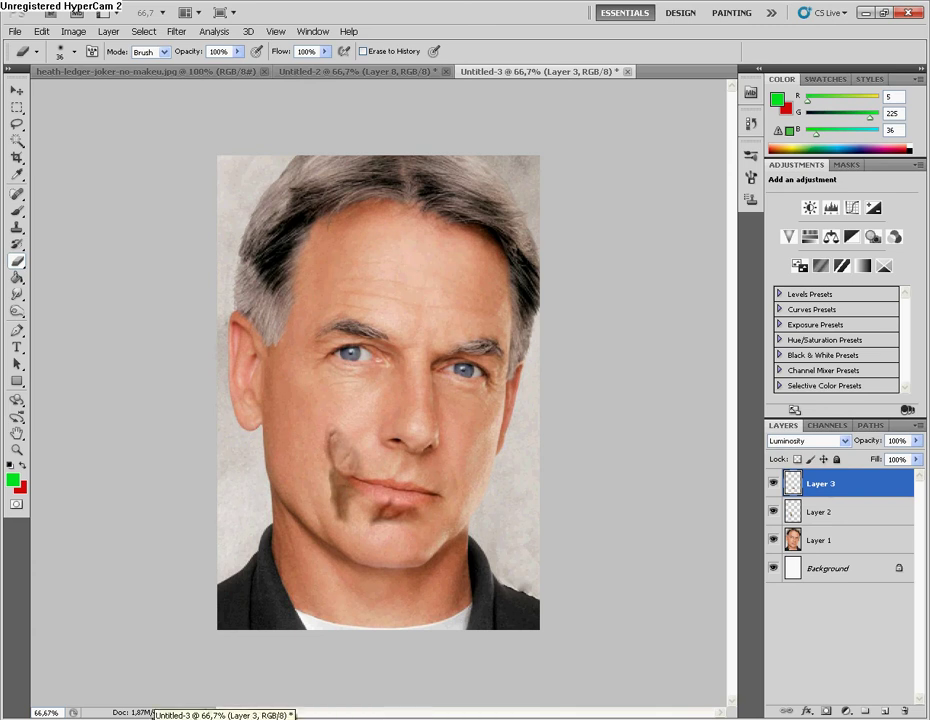
click(113, 77)
Lasso the scarred cheek in the reference photo, copy it, and paste it into the portrait
click(17, 123)
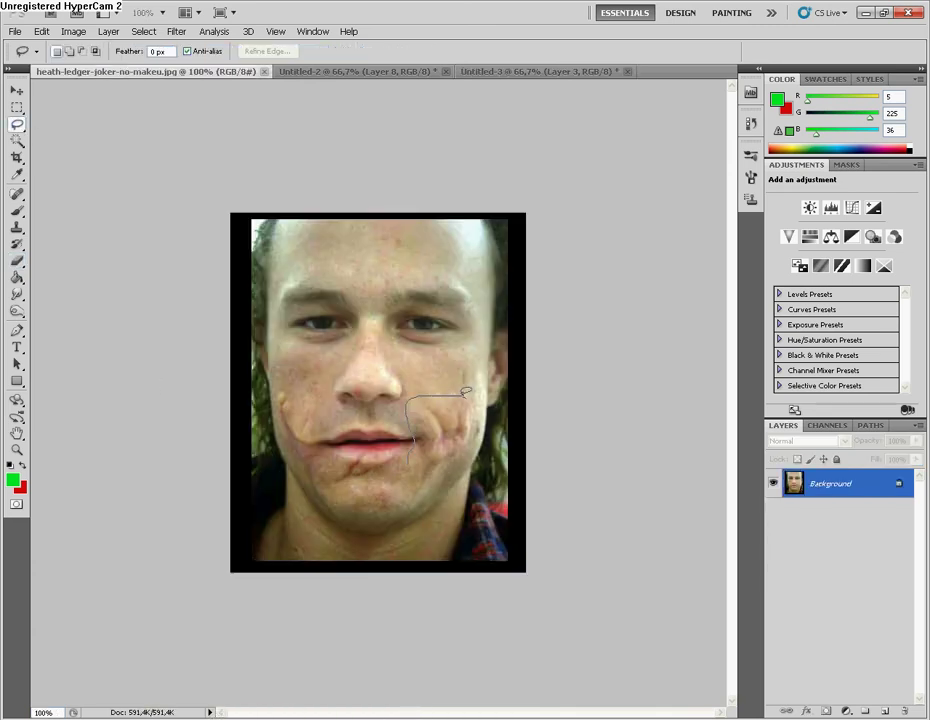
drag(401, 498, 403, 505)
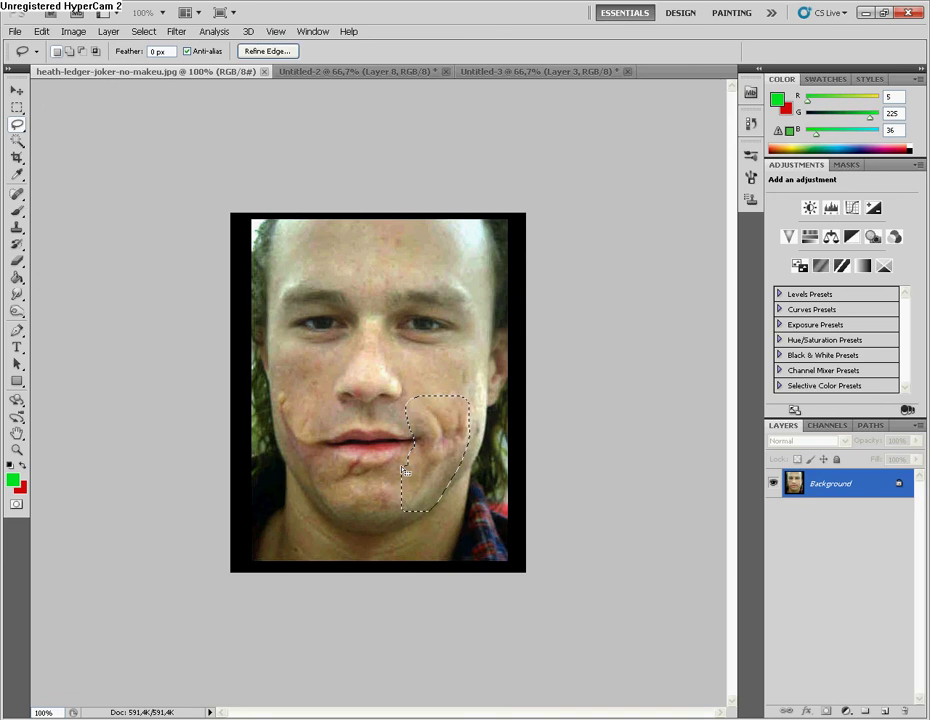
click(40, 31)
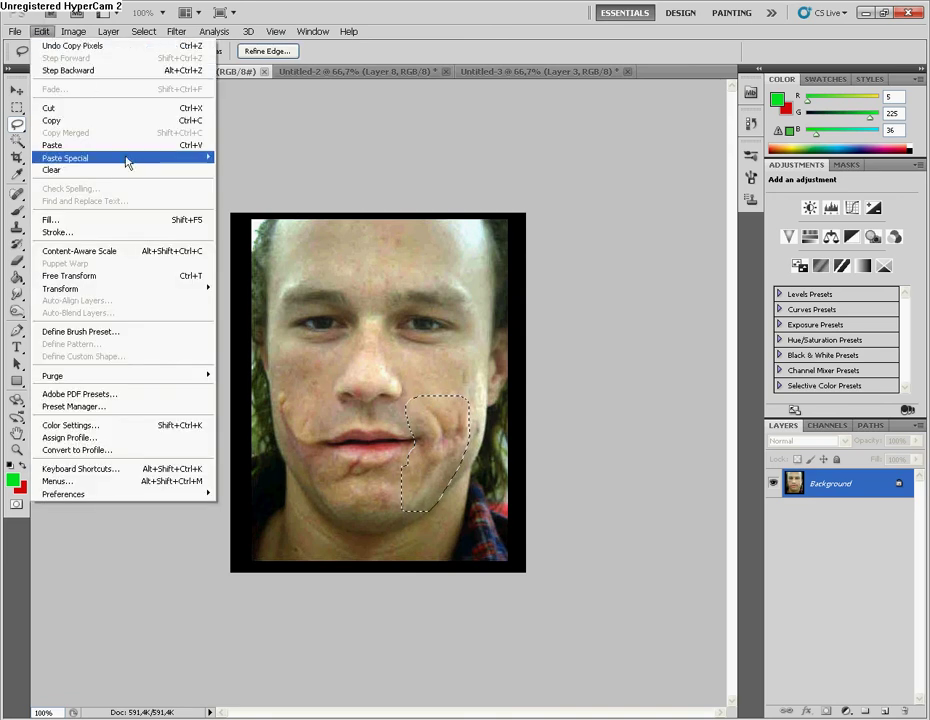
click(100, 121)
click(507, 72)
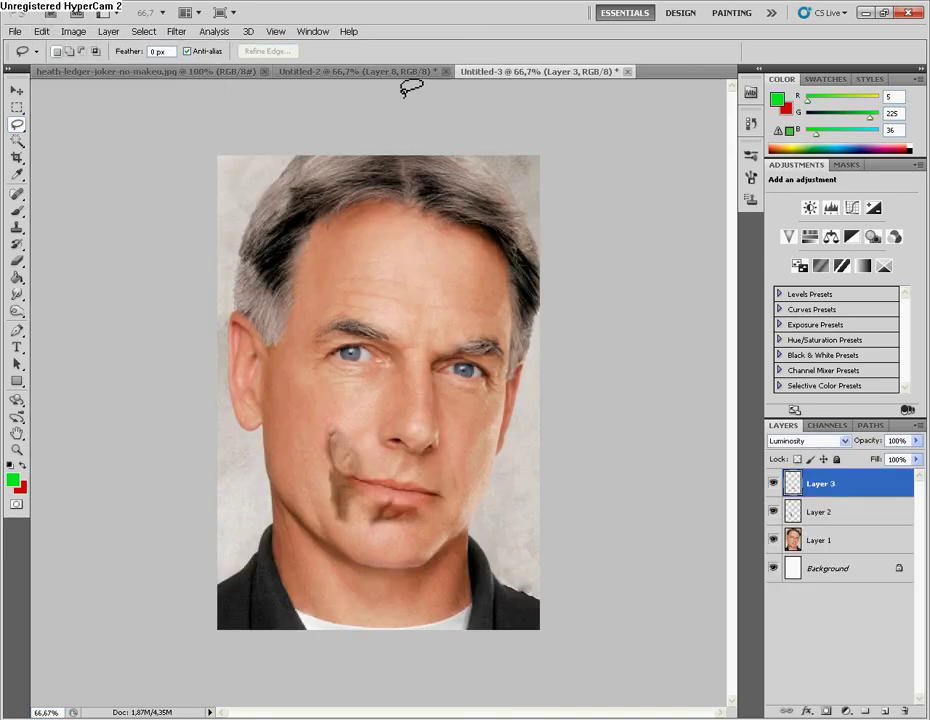
key(ctrl+v)
Move the pasted scar to the right of the mouth and rotate it about 10 degrees
click(16, 91)
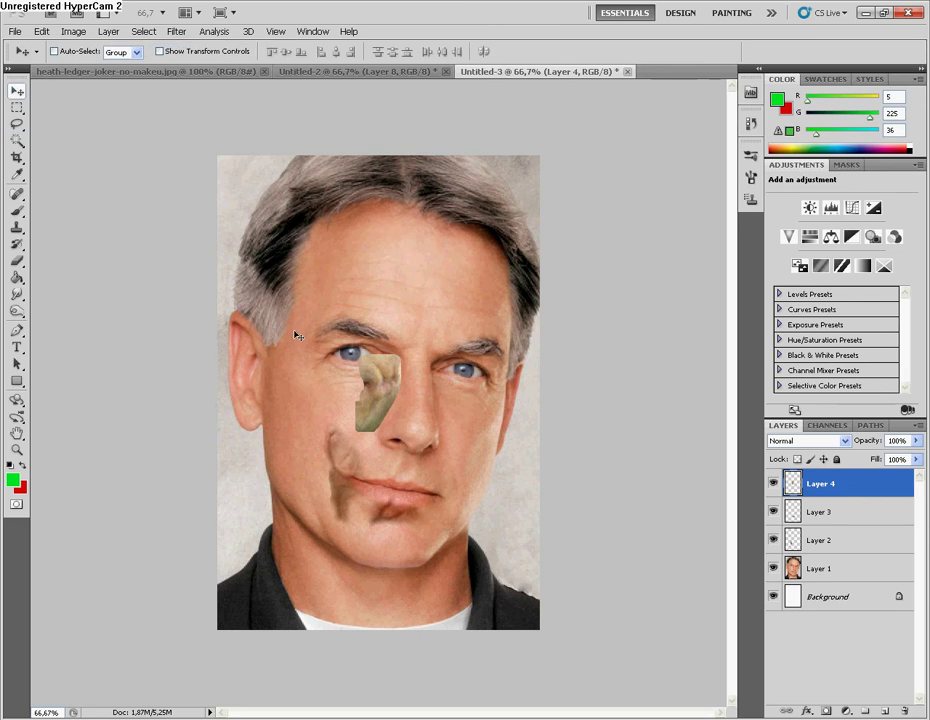
drag(366, 358, 428, 468)
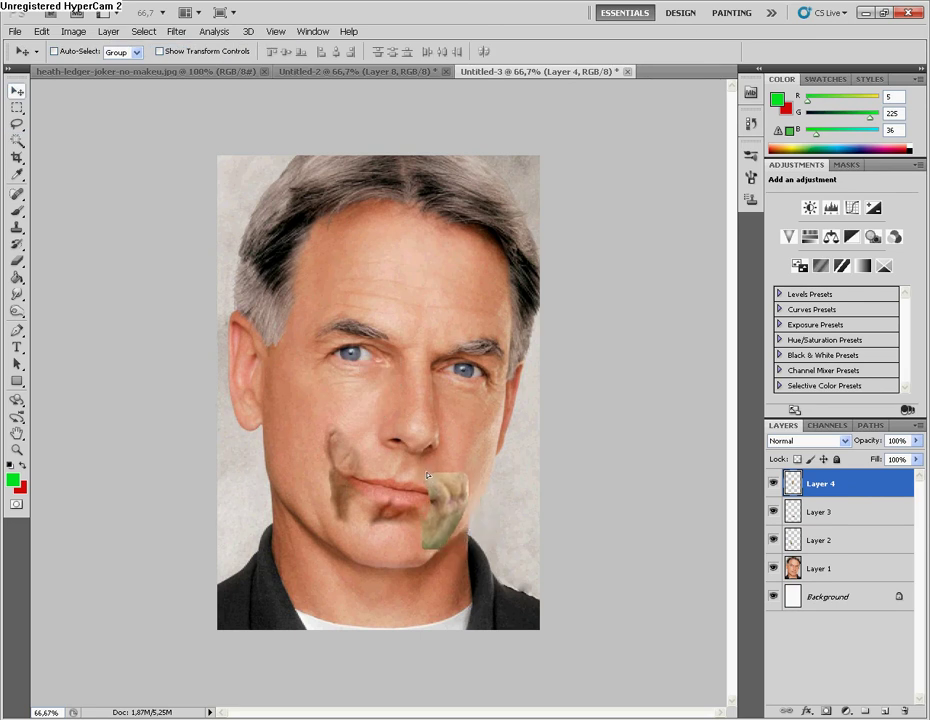
key(ctrl+t)
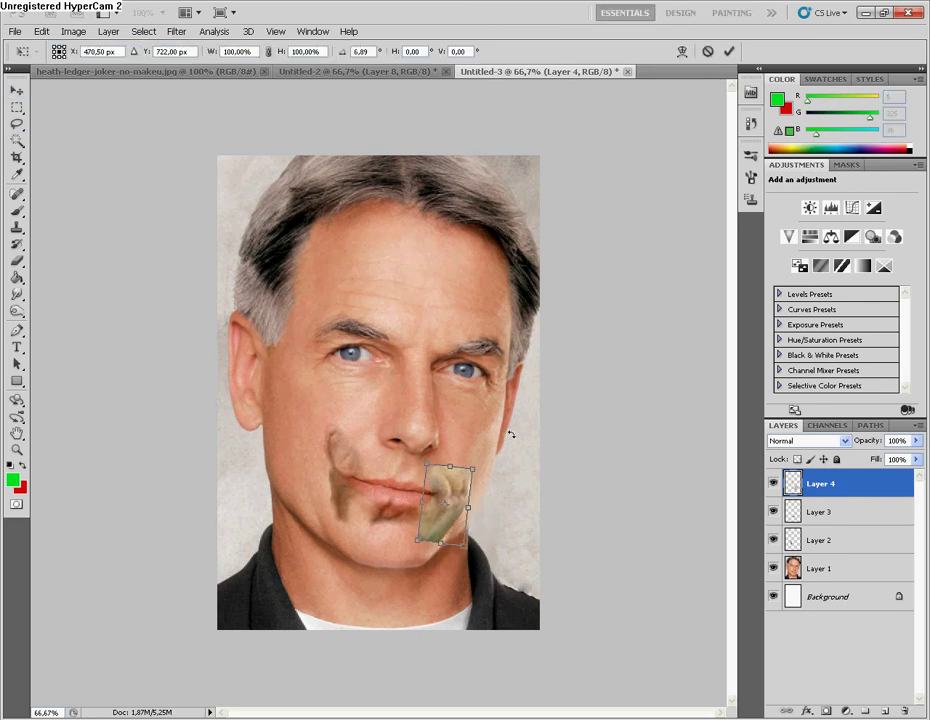
drag(513, 436, 525, 452)
drag(446, 492, 449, 486)
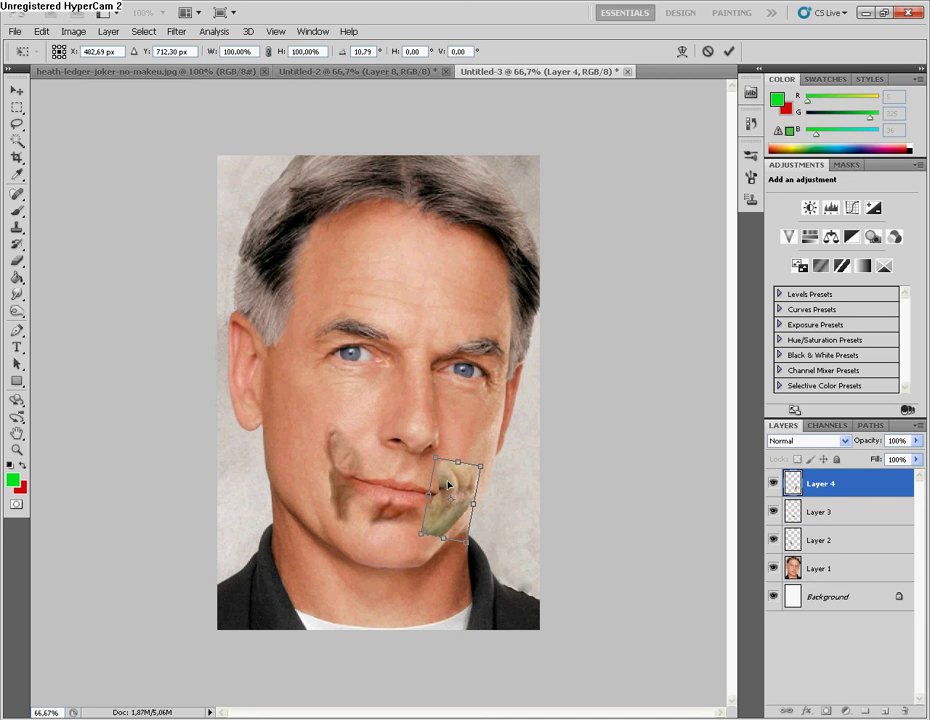
click(731, 51)
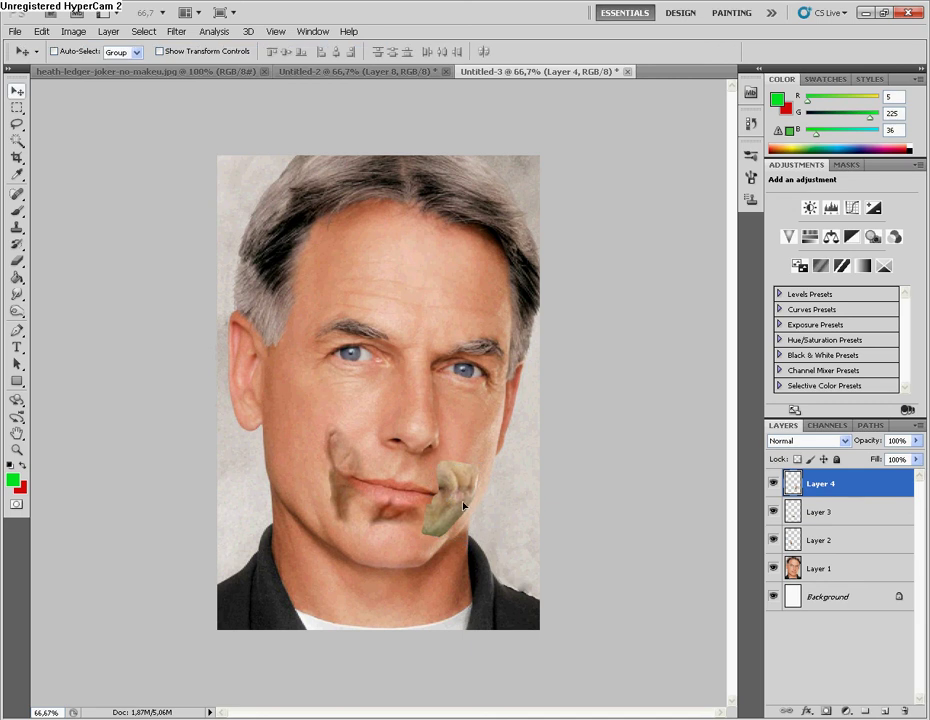
Set Layer 4 to Luminosity, enlarge it to 113%, and rotate it 7.34° clockwise
drag(463, 506, 458, 509)
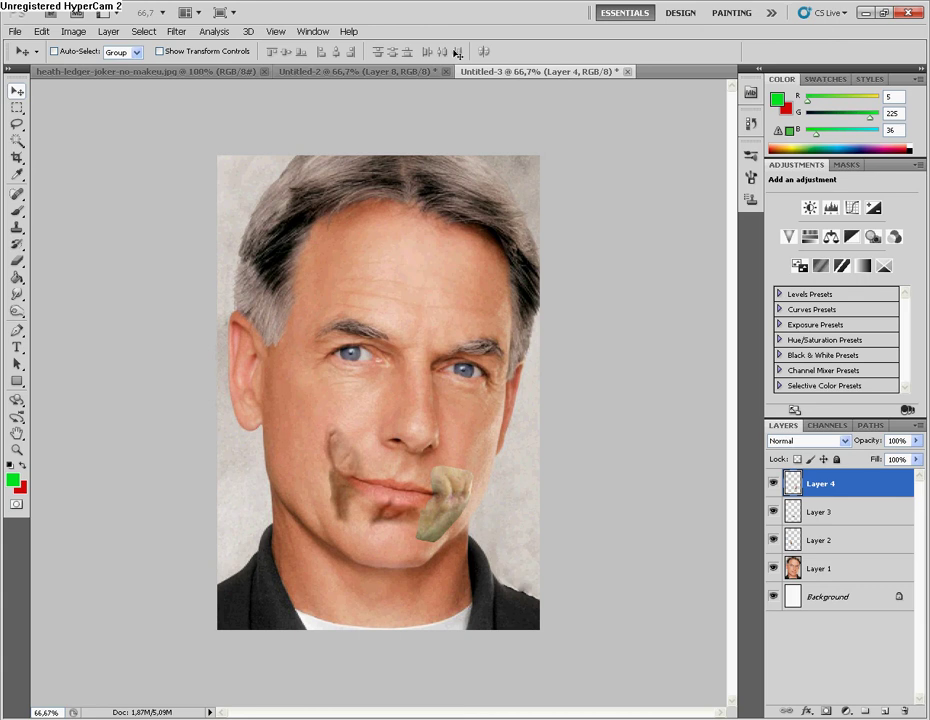
click(776, 442)
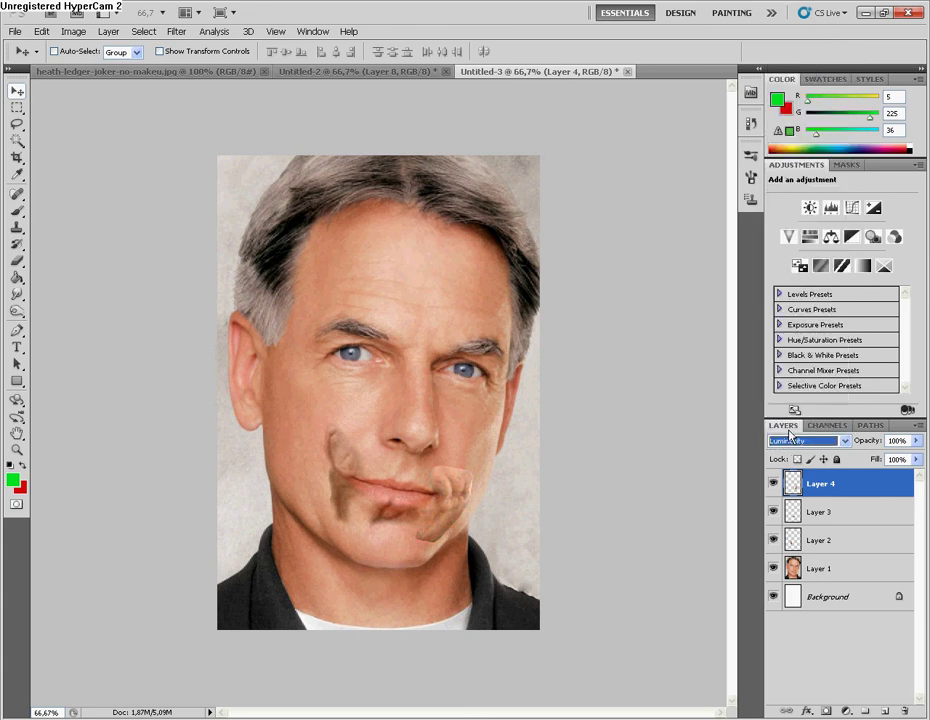
key(ctrl+t)
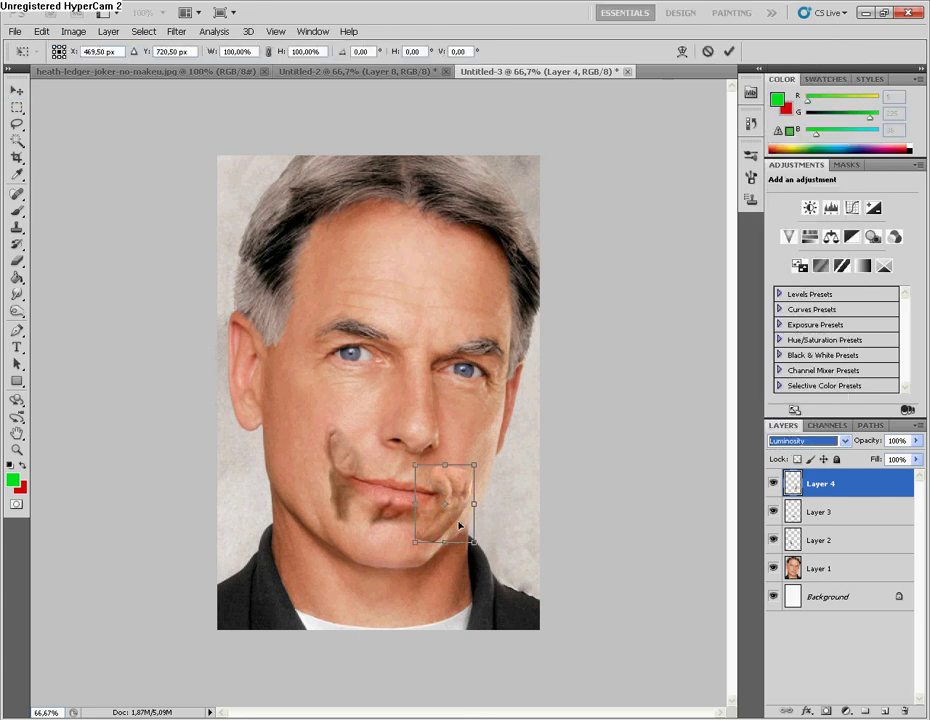
drag(470, 543, 482, 551)
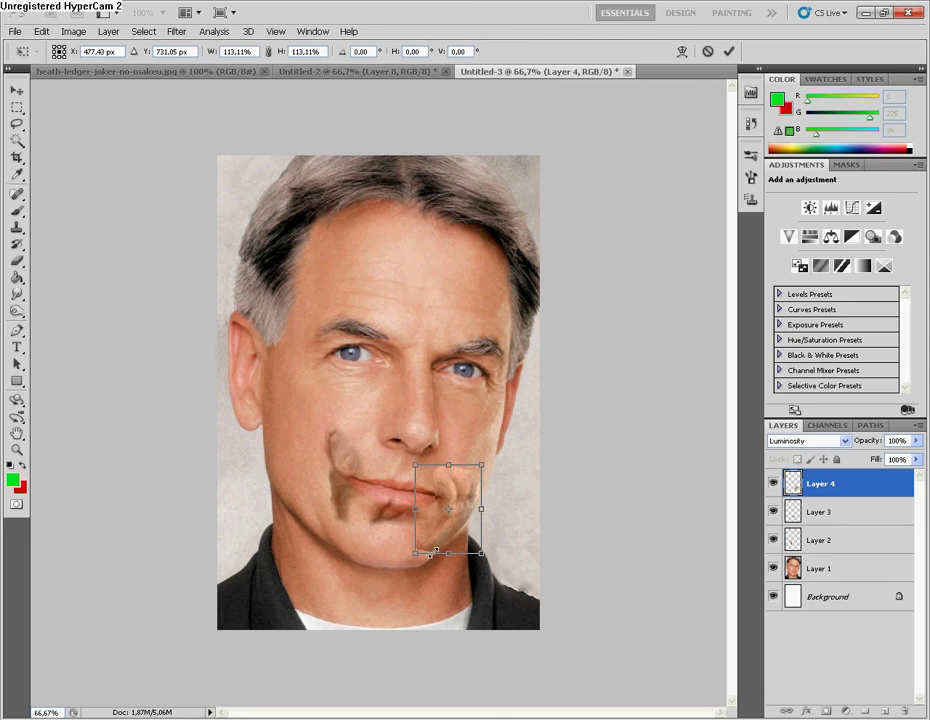
drag(407, 448, 418, 452)
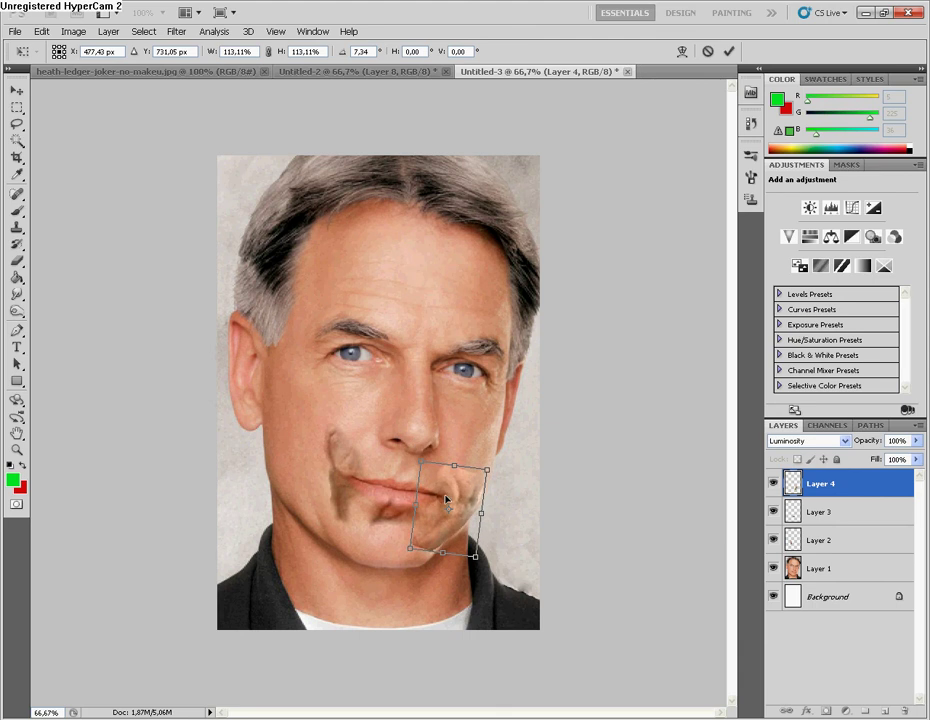
drag(445, 498, 451, 492)
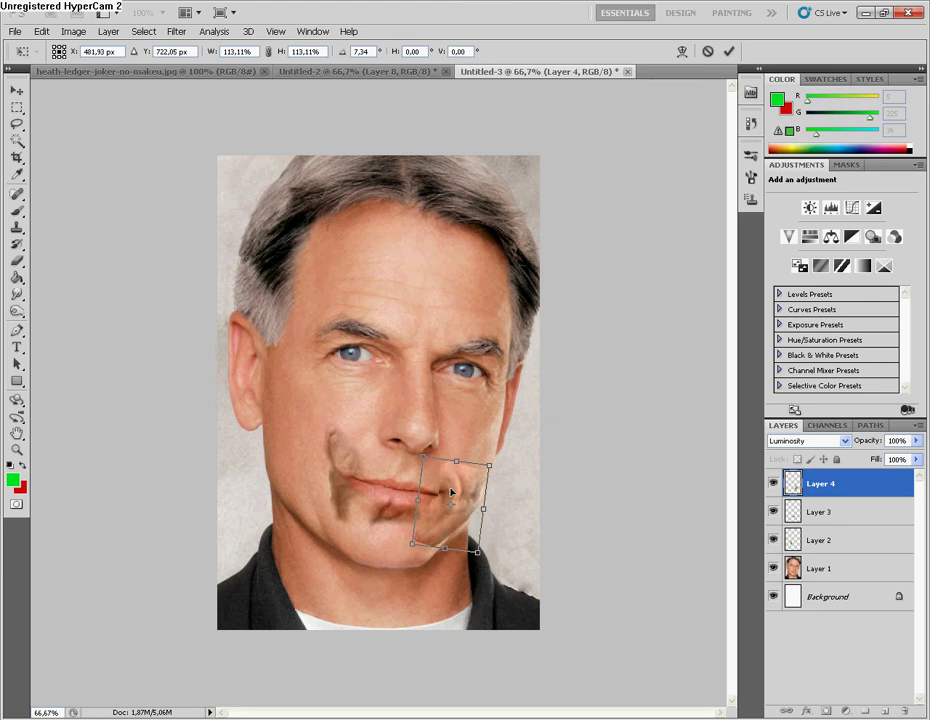
click(728, 51)
Zoom in to 200% on the right-side scar patch
click(17, 449)
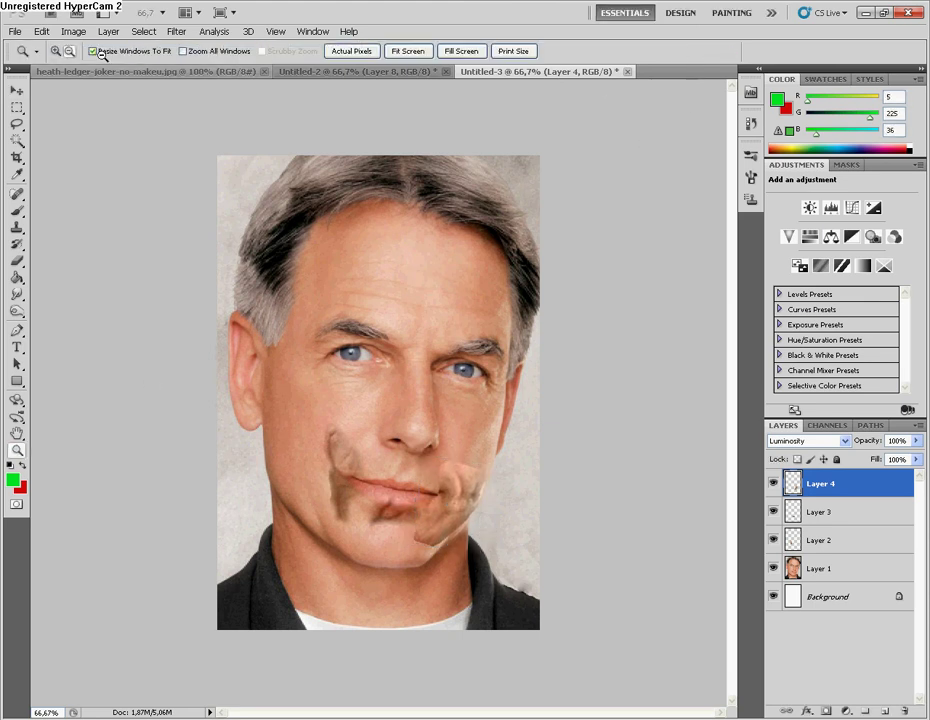
right_click(434, 404)
click(460, 451)
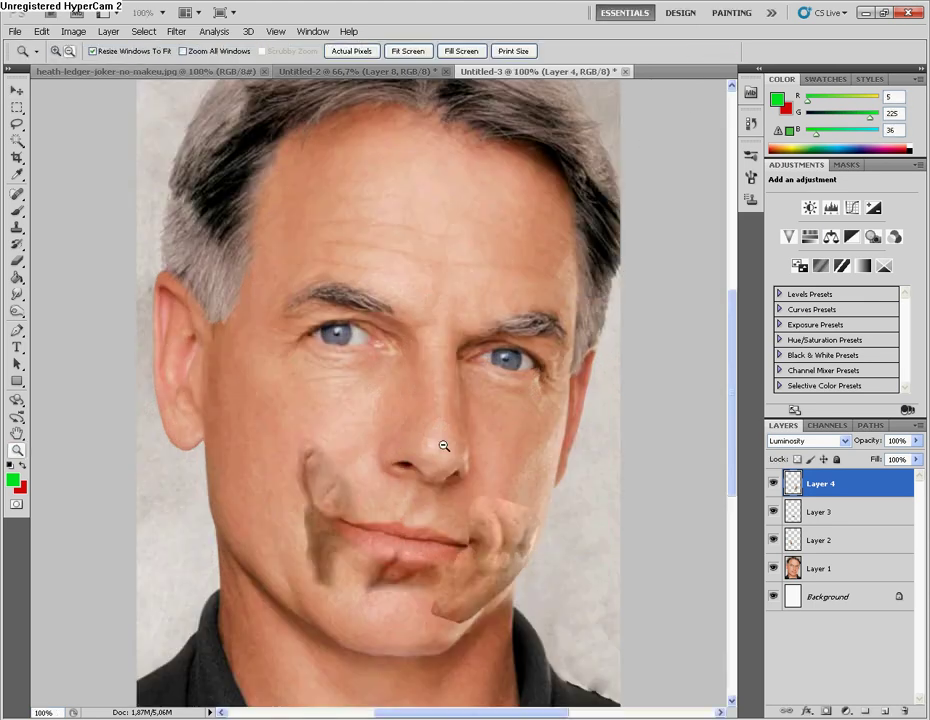
right_click(466, 551)
click(491, 600)
click(17, 90)
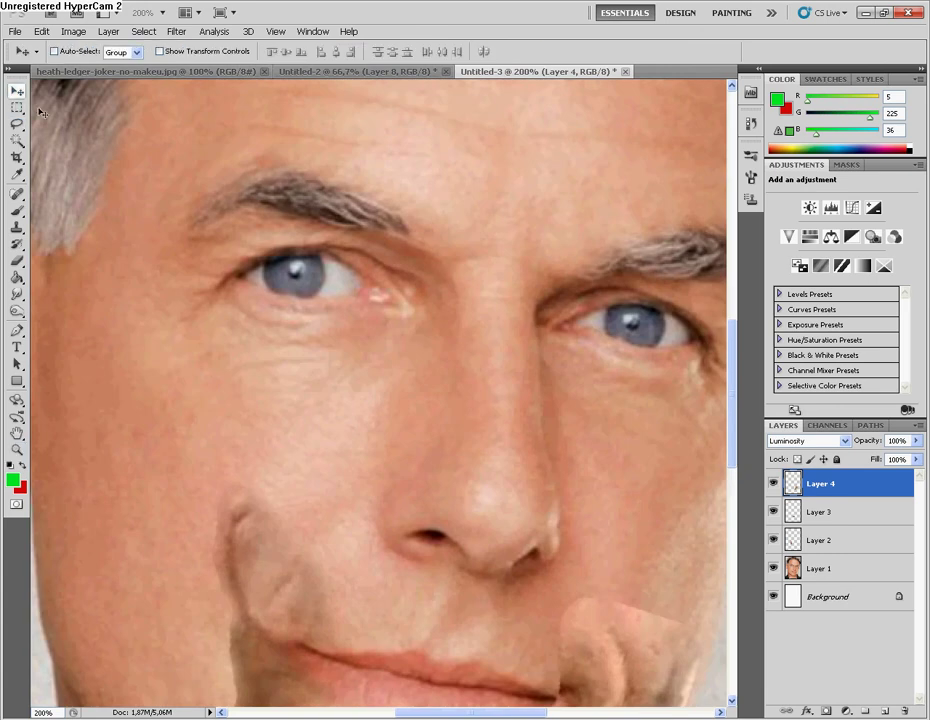
scroll(664, 571, down, 3)
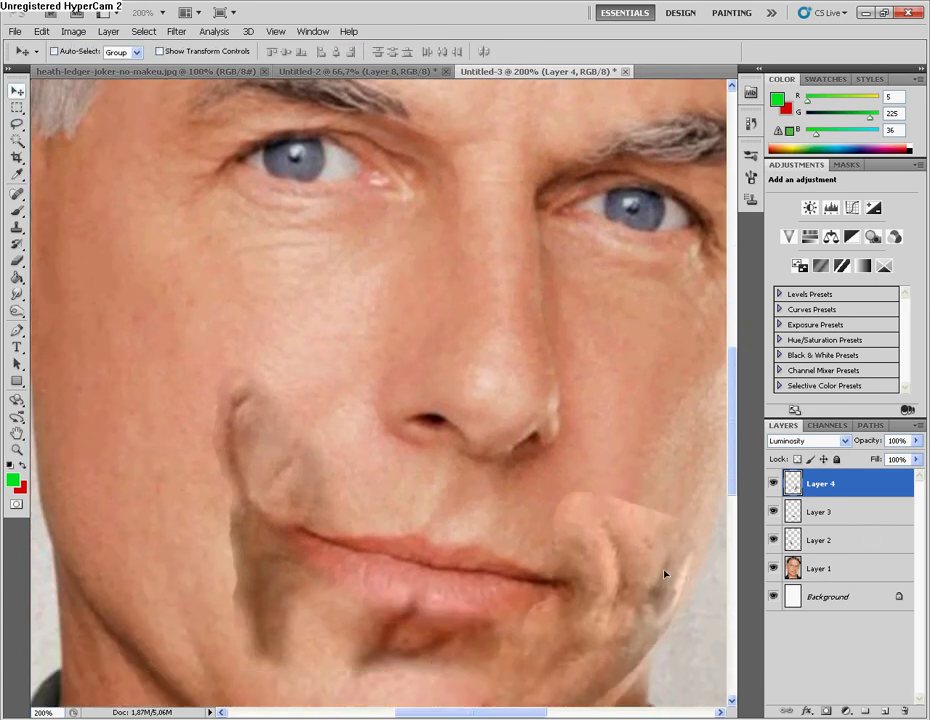
Erase the scar patch's hard top, right, and lower edges into the cheek and chin
click(17, 260)
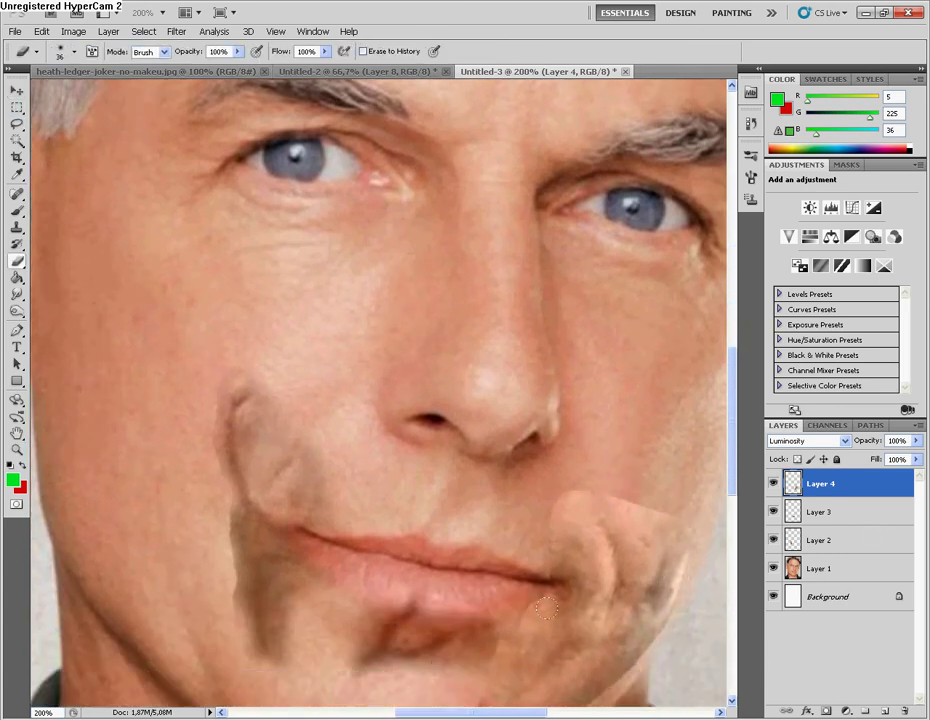
drag(551, 463, 696, 538)
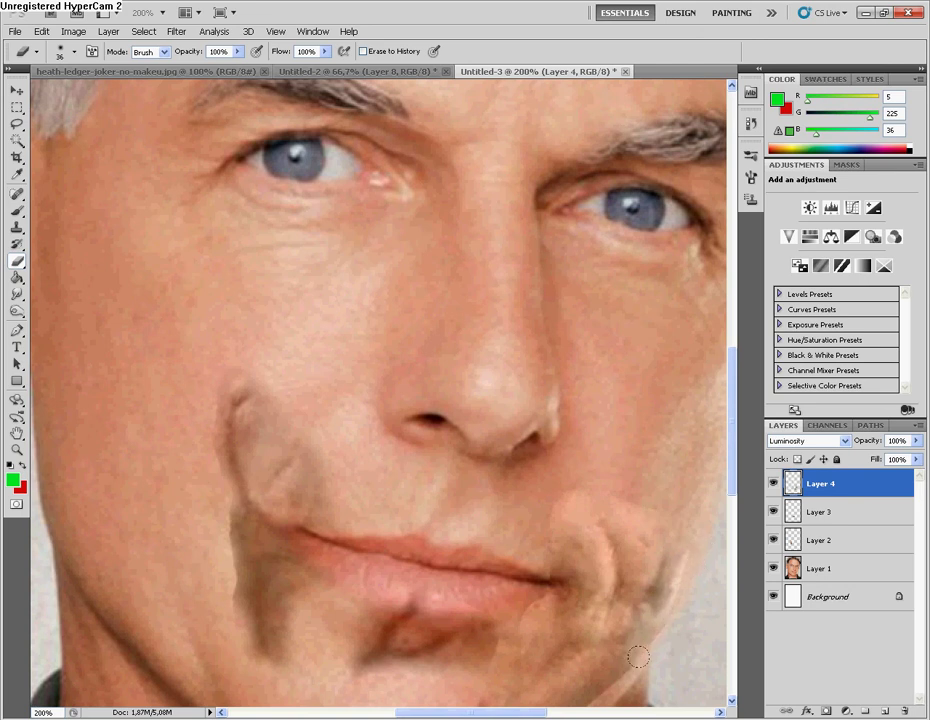
scroll(677, 612, down, 1)
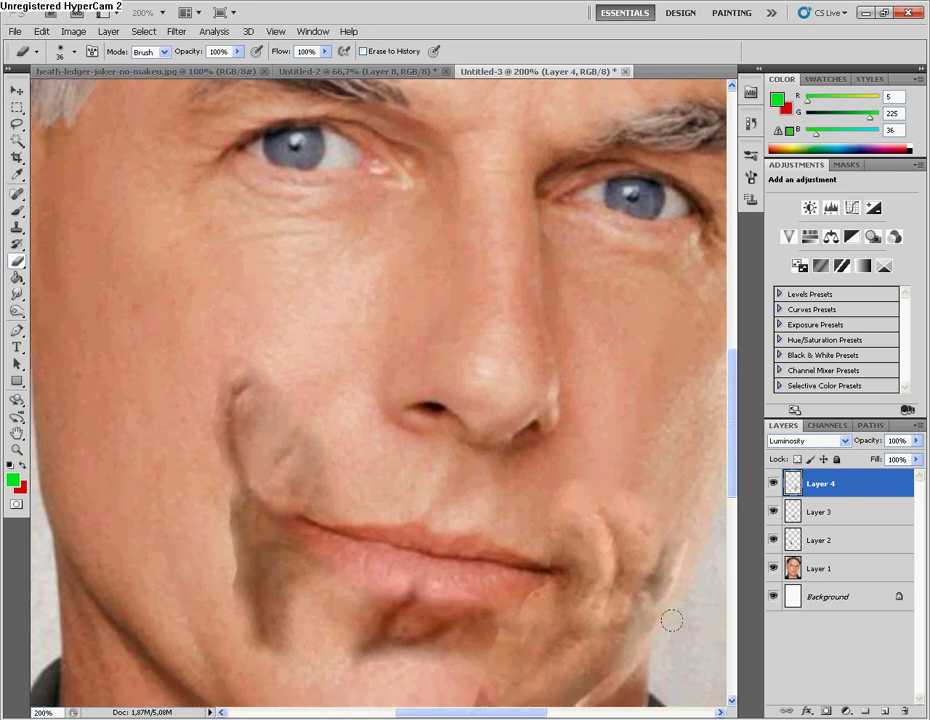
scroll(670, 615, down, 3)
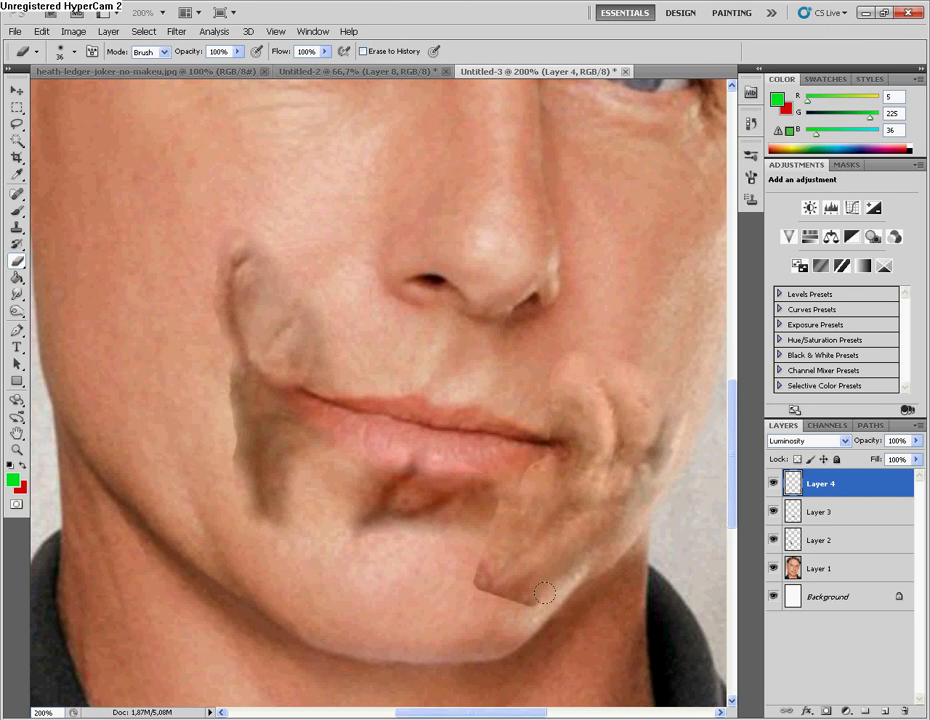
mouse_move(584, 556)
mouse_down()
mouse_move(468, 591)
mouse_move(455, 563)
mouse_up()
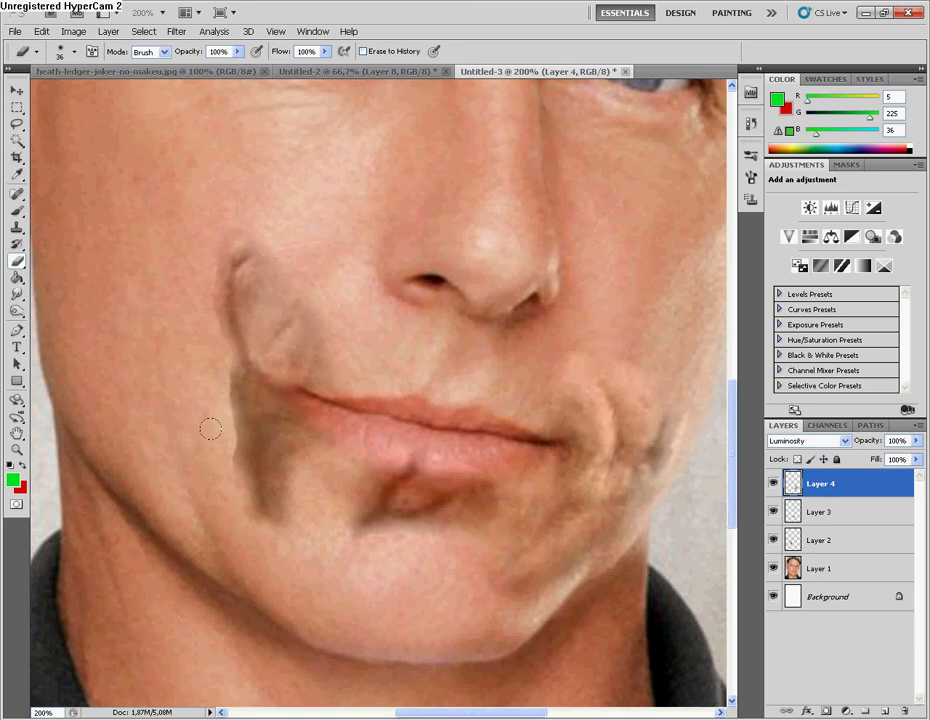
Make Layer 2 active and zoom back out to 66.7%
click(805, 540)
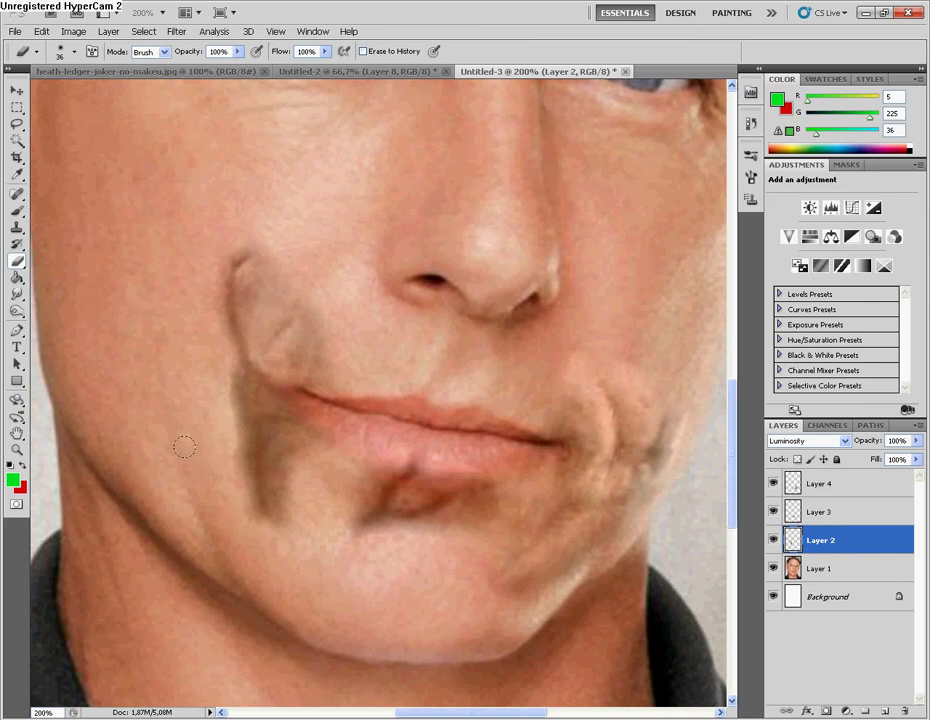
click(15, 450)
alt+click(181, 245)
alt+click(209, 277)
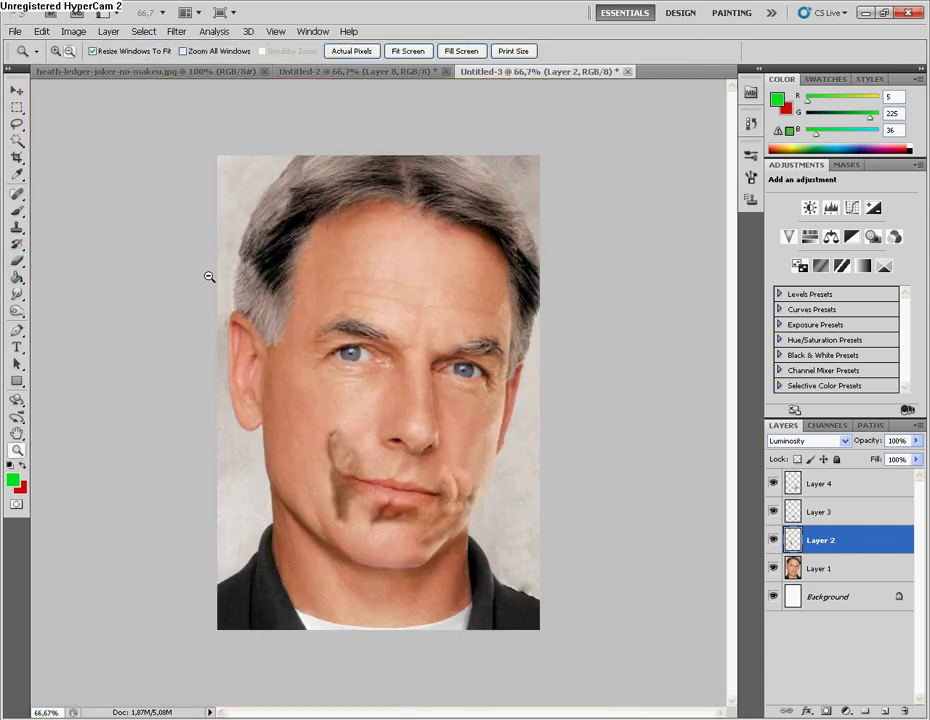
Set the foreground painting colour to red 209,11,11
click(17, 210)
key(x)
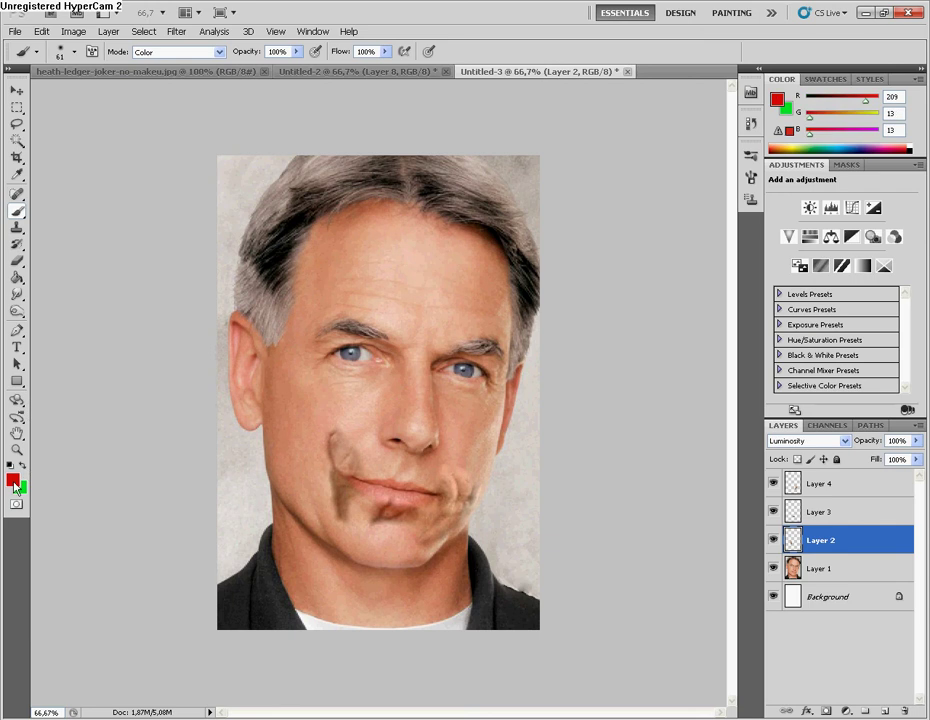
click(13, 481)
drag(631, 330, 633, 330)
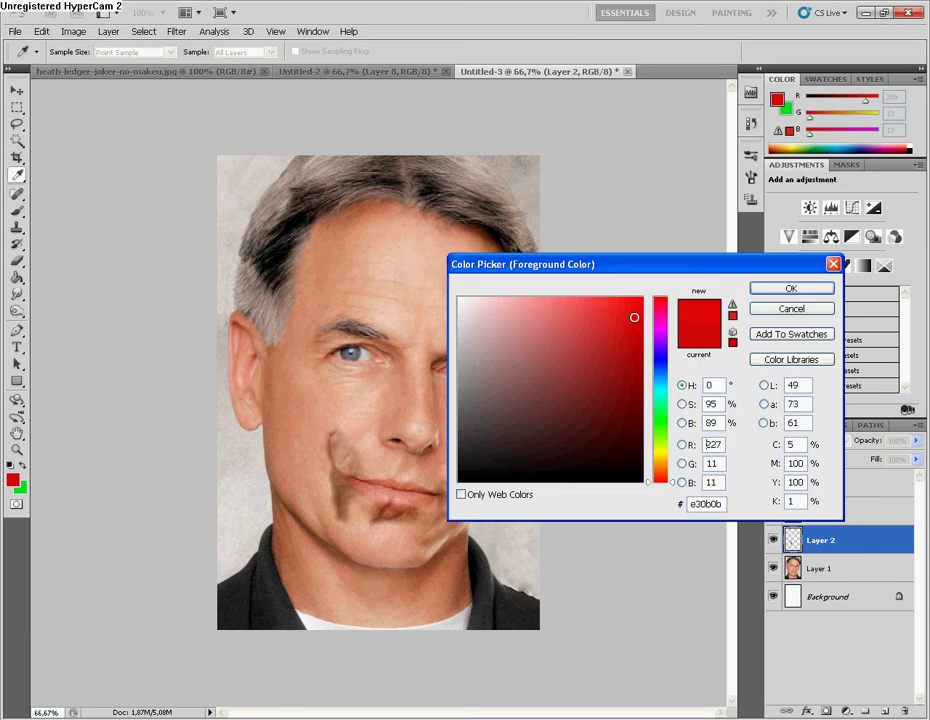
click(752, 289)
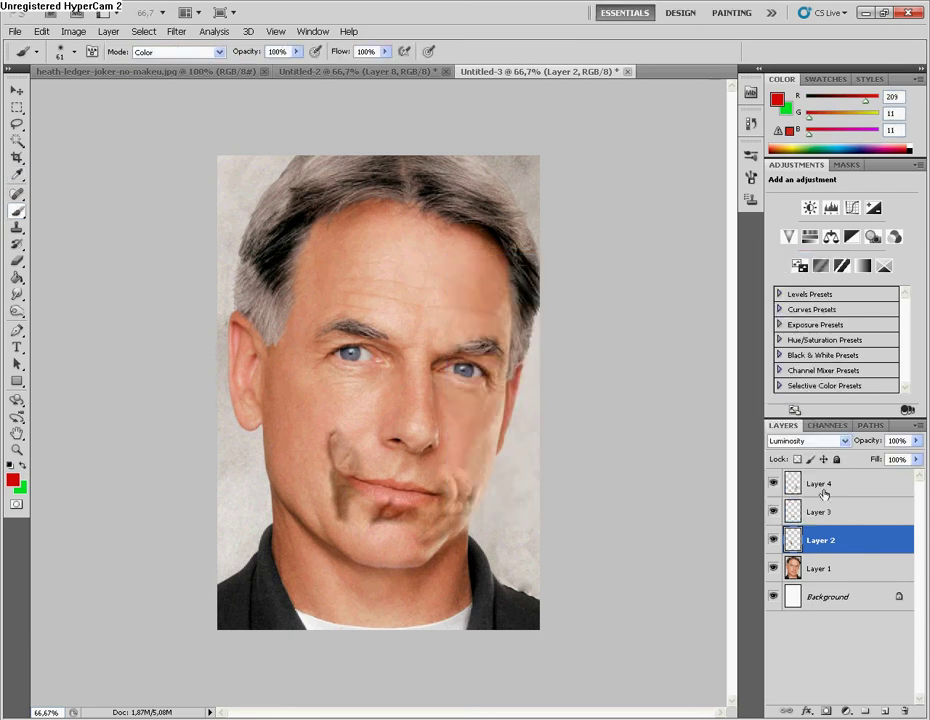
Add new Layer 5, merge Layers 4 and 3 down into Layer 2, then select Layer 5
click(822, 490)
click(886, 711)
click(810, 511)
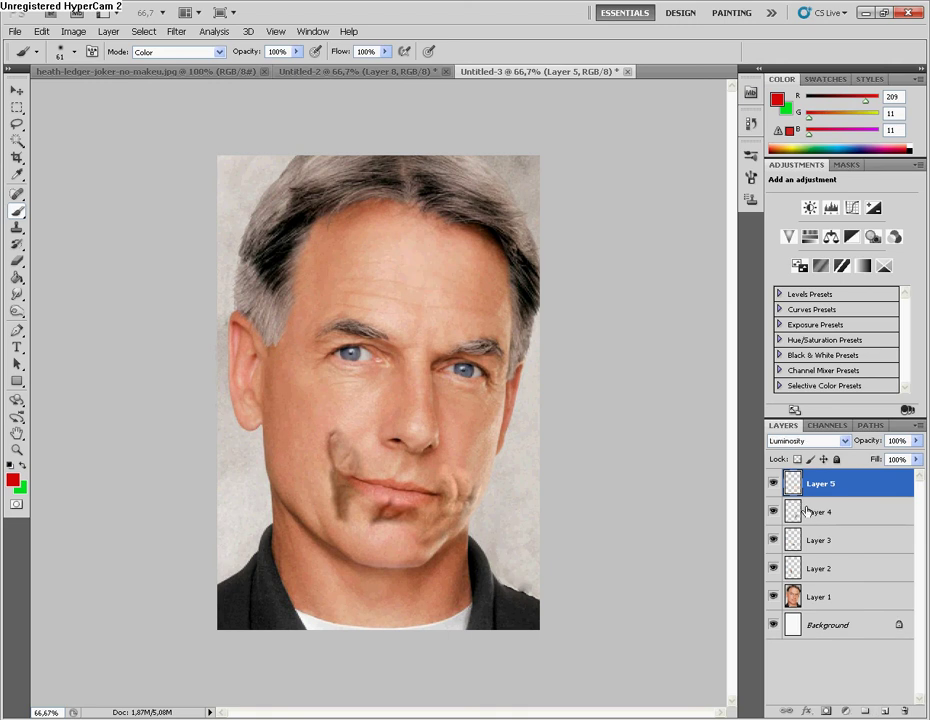
click(44, 31)
click(205, 438)
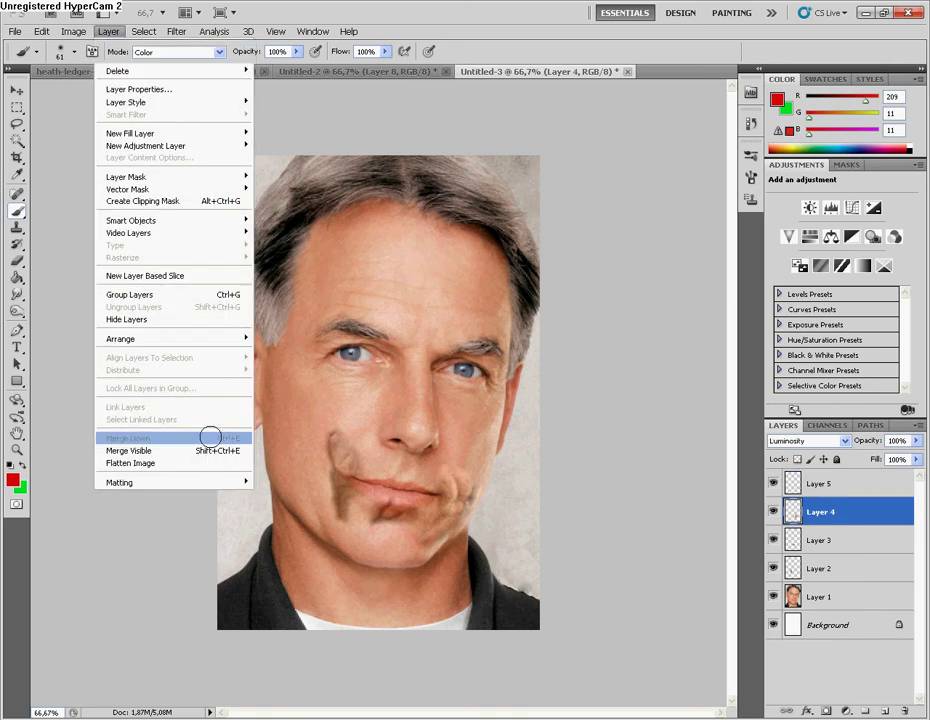
click(70, 31)
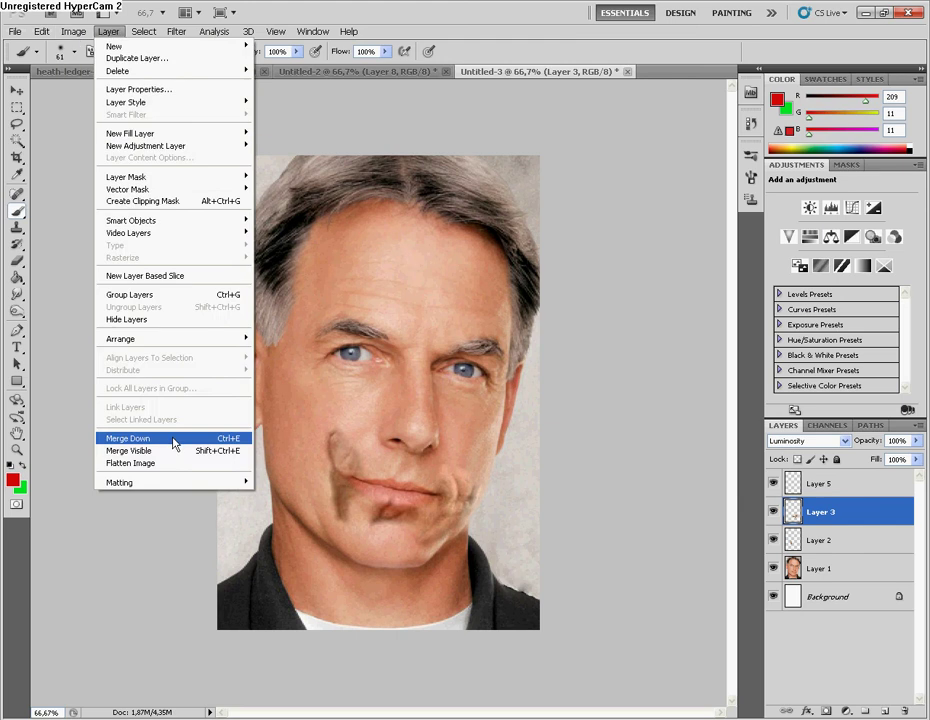
click(170, 438)
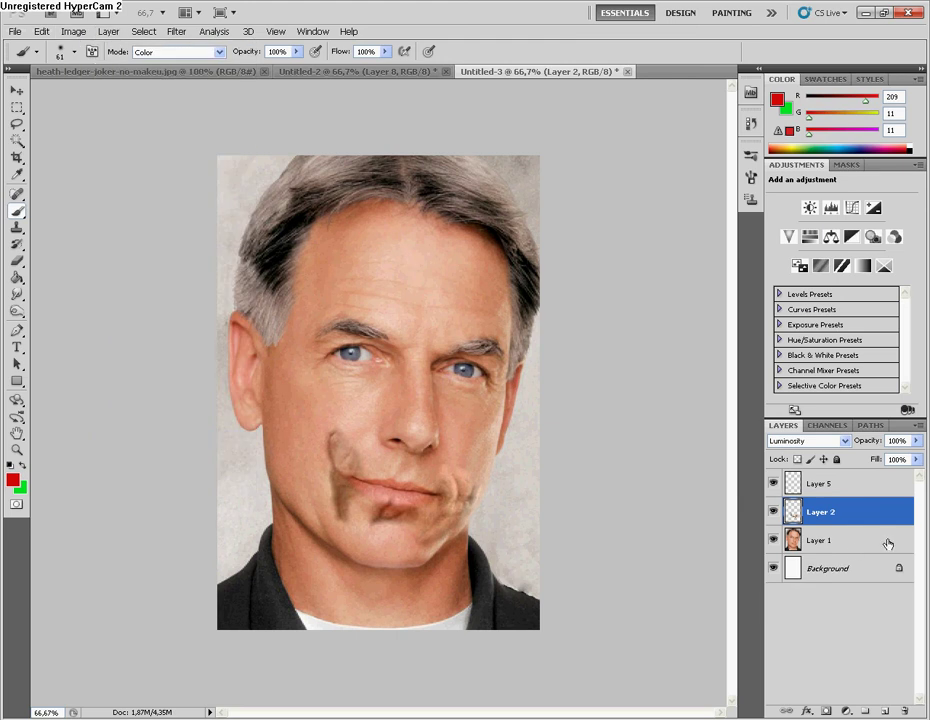
click(772, 512)
click(790, 484)
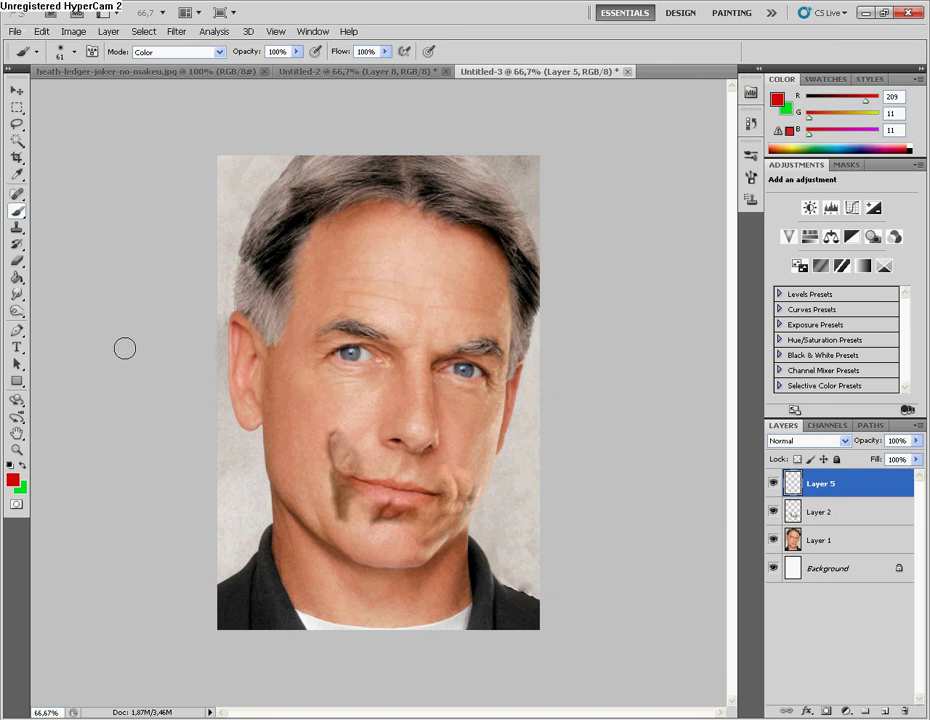
Paint a red patch over the mouth and left cheek on Layer 5, then load a 24 px spatter eraser
mouse_move(345, 440)
mouse_down()
mouse_move(349, 477)
mouse_move(384, 490)
mouse_move(374, 522)
mouse_move(415, 494)
mouse_move(457, 486)
mouse_move(457, 502)
mouse_move(428, 536)
mouse_up()
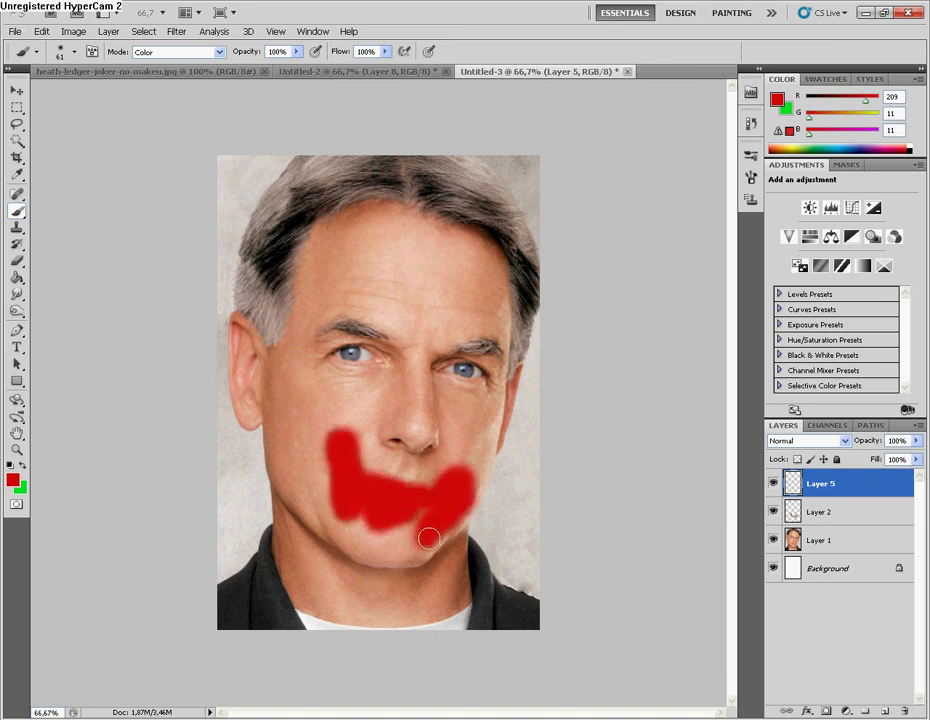
drag(338, 492, 322, 465)
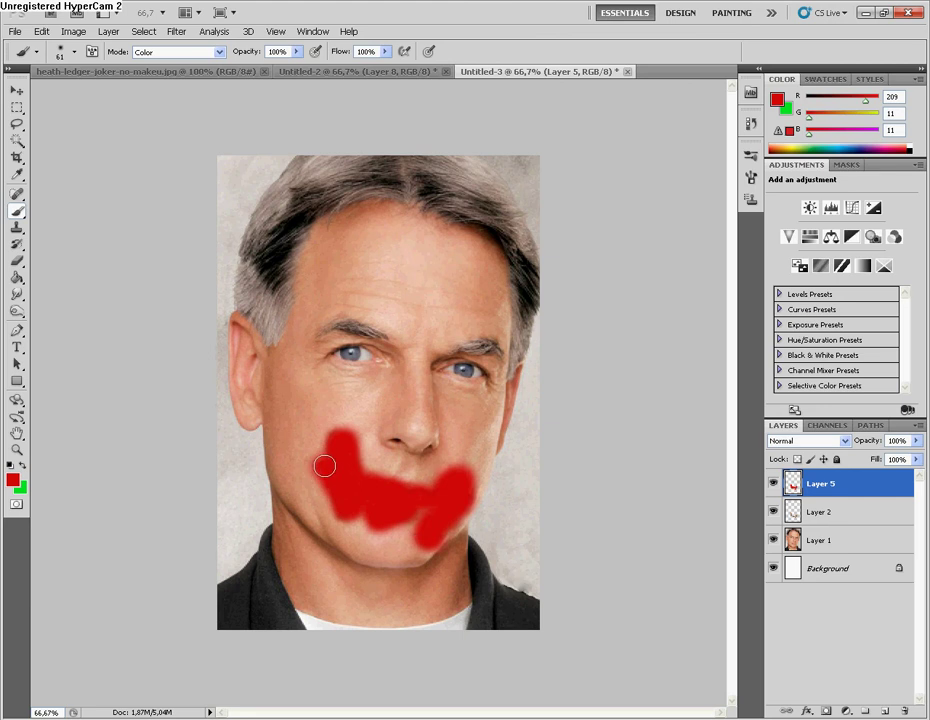
click(18, 260)
click(73, 53)
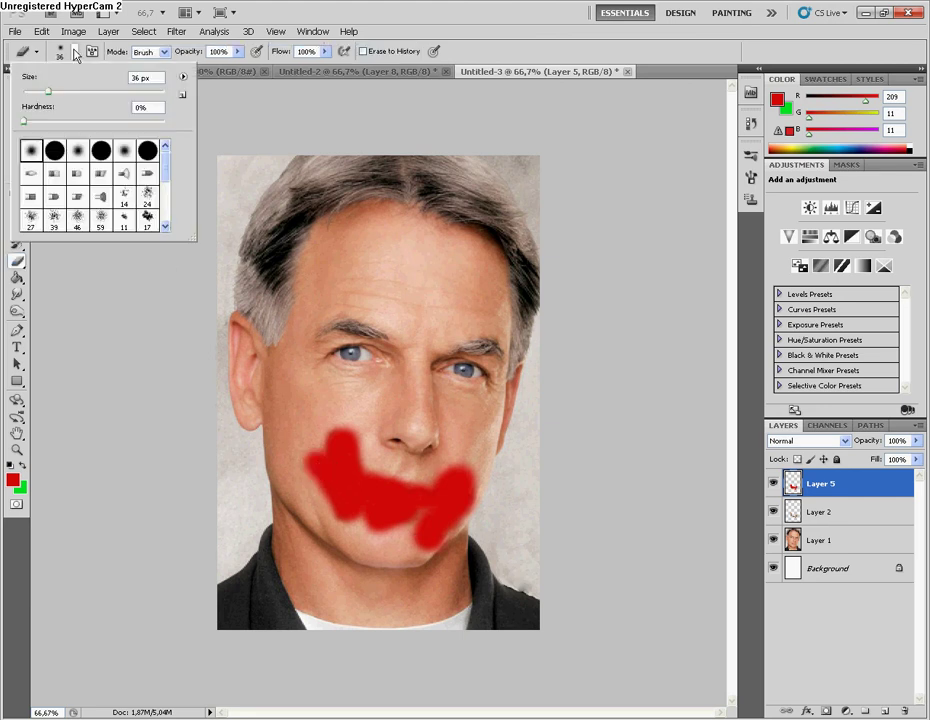
click(86, 217)
click(147, 194)
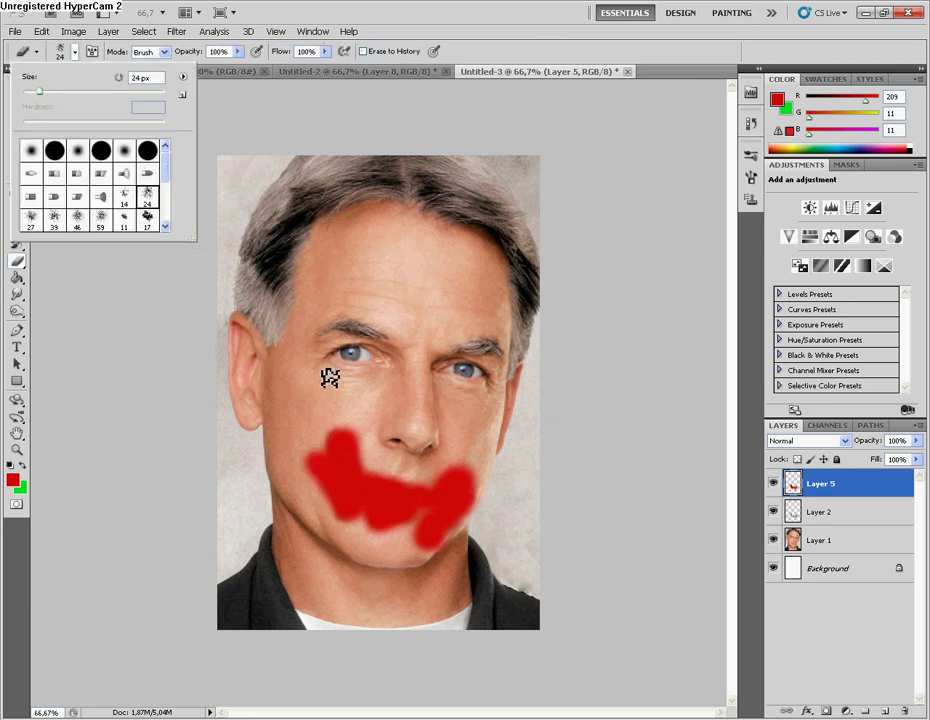
Roughen the red paint's lower-left edge with the spatter eraser and change Layer 5's blend mode
click(410, 485)
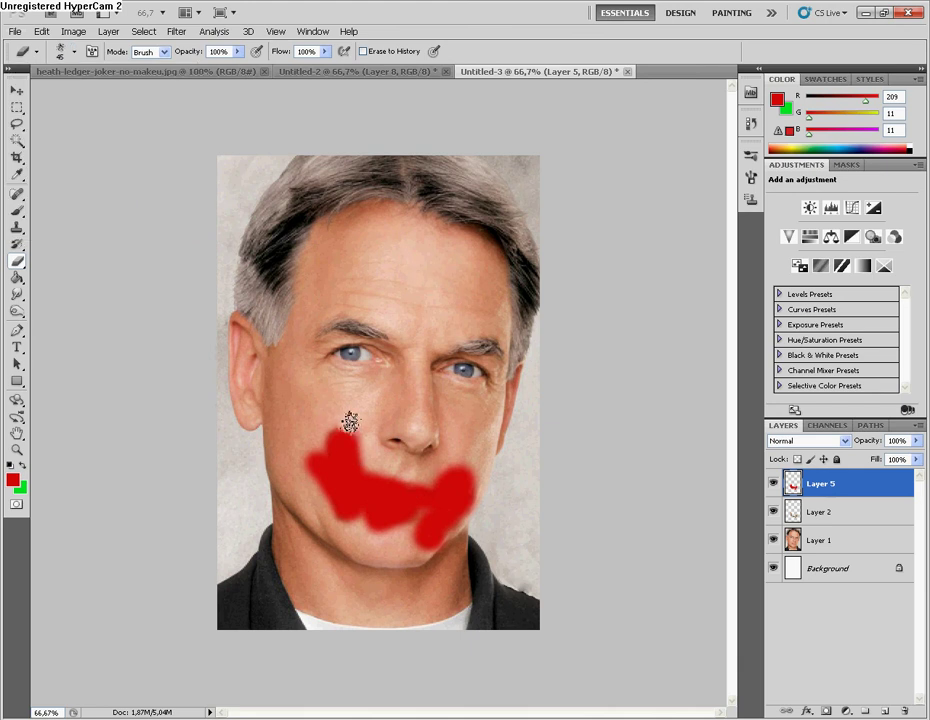
mouse_move(332, 430)
mouse_down()
mouse_move(318, 441)
mouse_move(311, 477)
mouse_move(328, 515)
mouse_move(395, 538)
mouse_up()
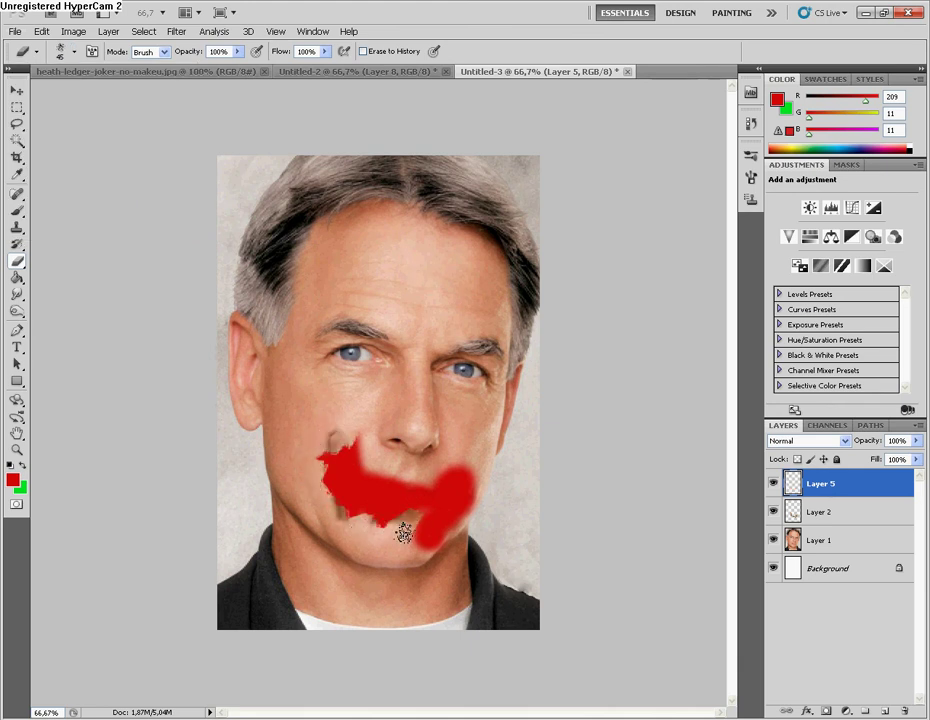
key(ctrl+alt+z)
key(ctrl+alt+z)
key(ctrl+alt+z)
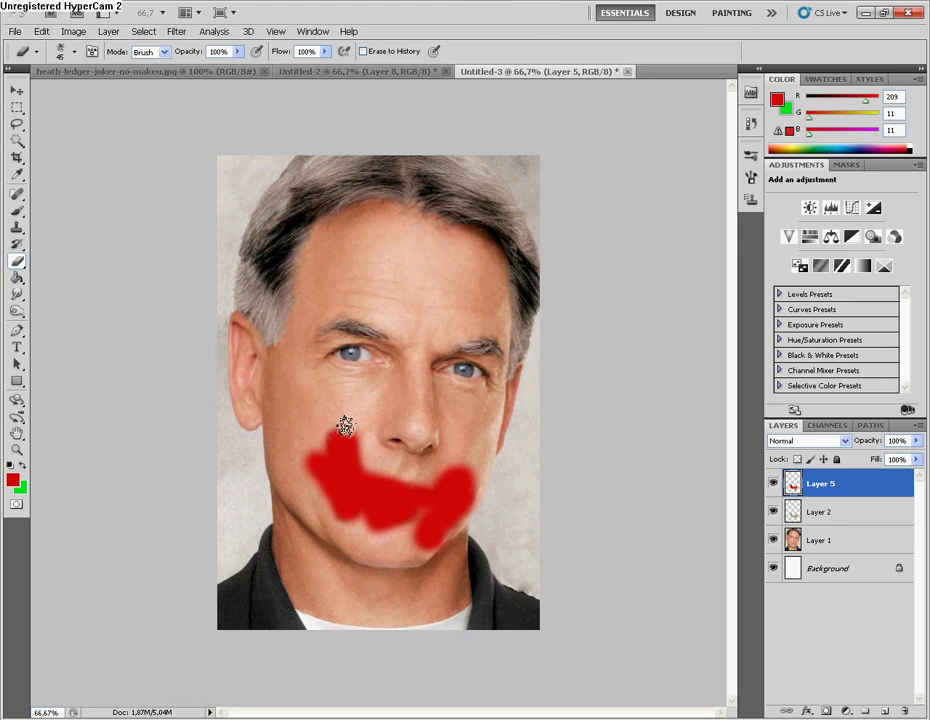
mouse_move(301, 481)
mouse_down()
mouse_move(328, 498)
mouse_move(332, 529)
mouse_move(329, 508)
mouse_move(430, 544)
mouse_up()
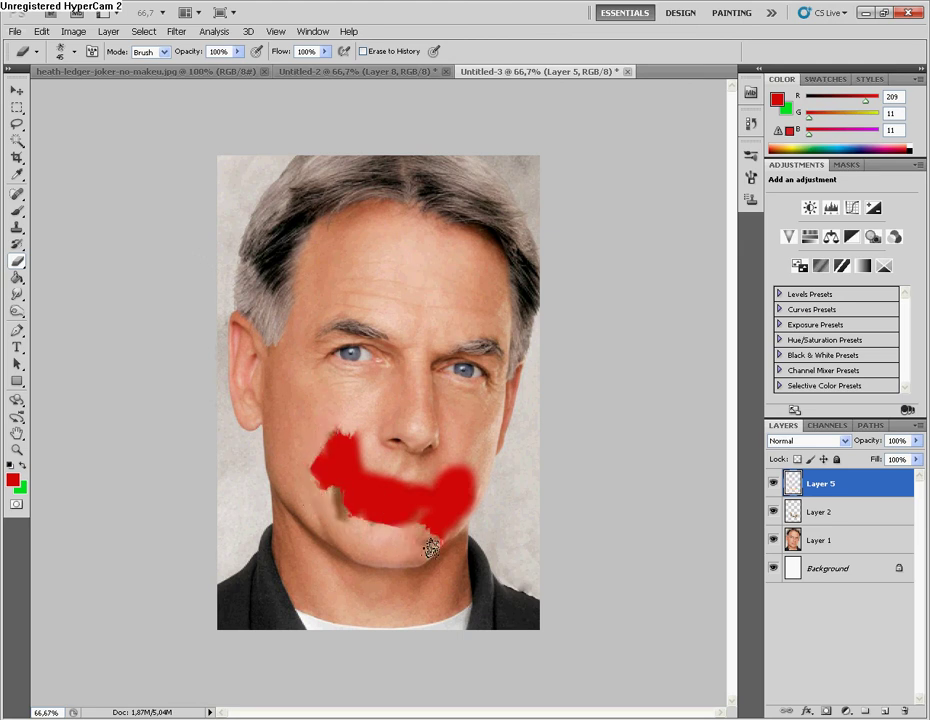
click(849, 441)
click(789, 114)
Try Soft Light and neighbouring blend modes on Layer 5, settling on Linear Burn
key(Down)
key(Down)
key(Down)
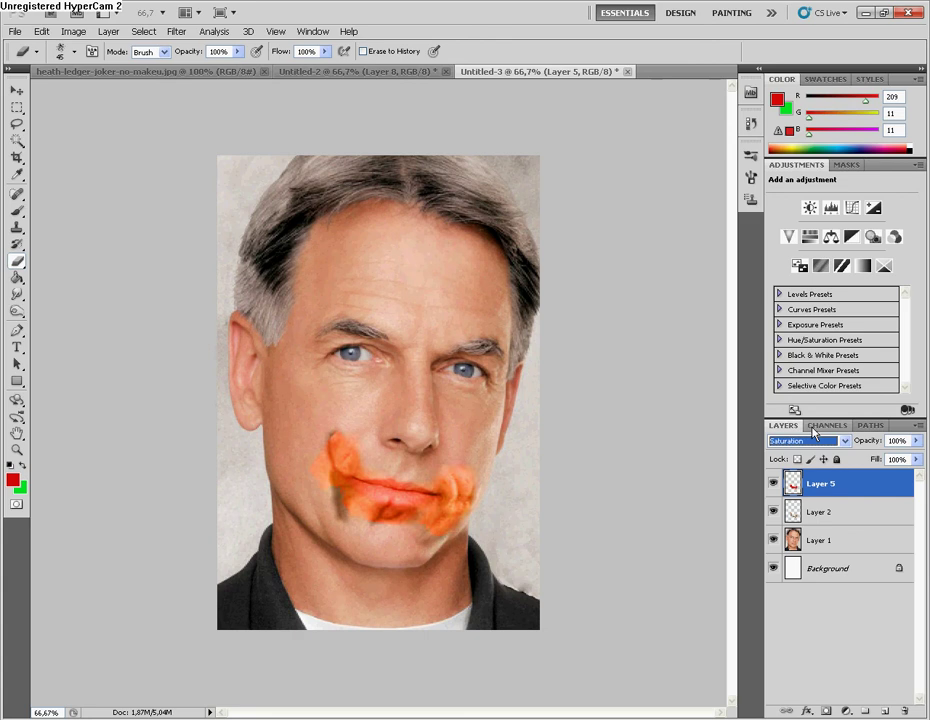
key(Down)
key(Down)
key(Down)
key(Up)
key(Up)
key(Up)
key(Up)
key(Up)
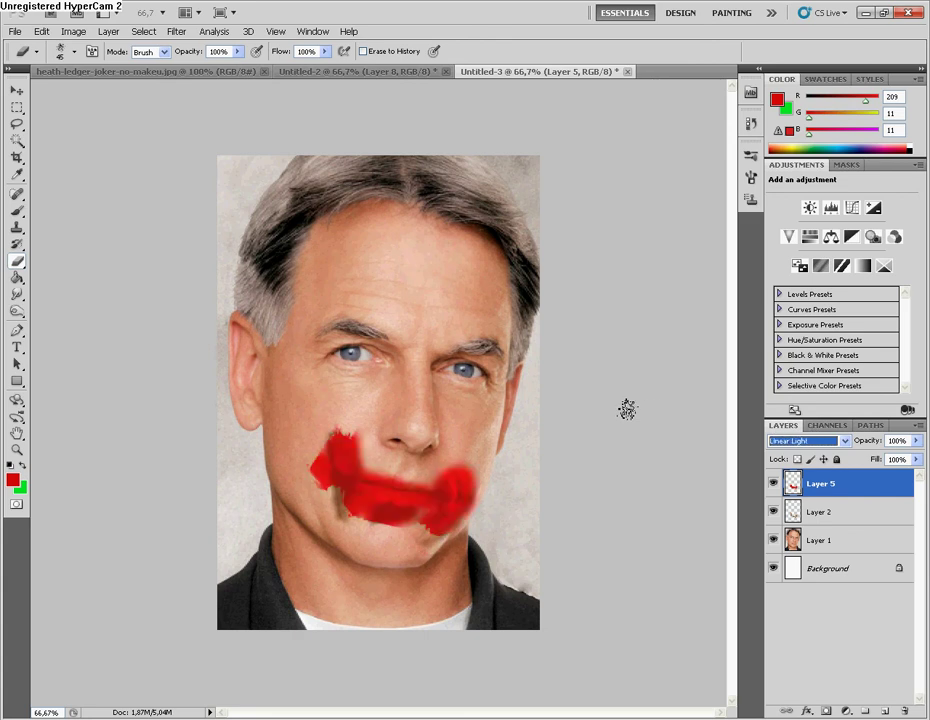
key(Up)
key(Up)
key(Up)
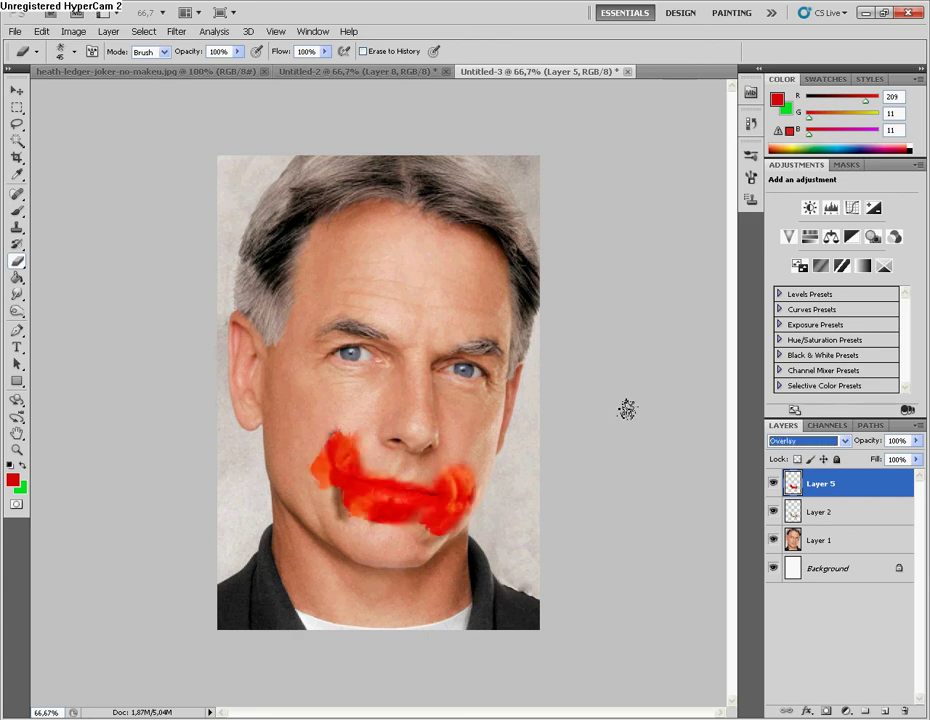
key(Up)
key(Up)
key(Up)
key(Up)
key(Up)
key(Up)
key(Up)
key(Up)
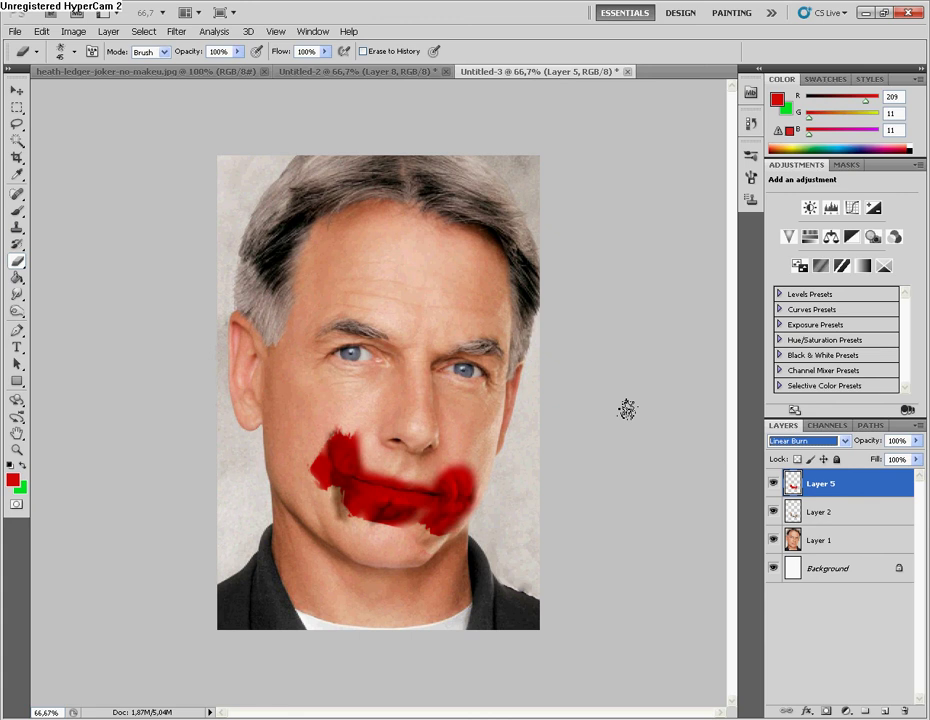
key(Down)
key(Up)
key(Down)
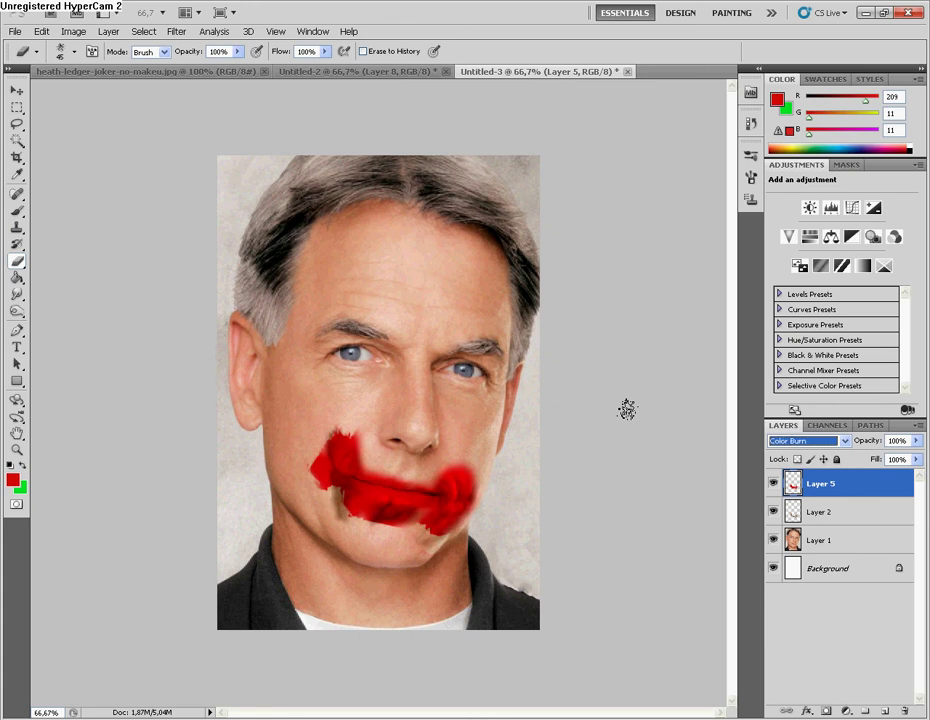
key(Up)
Erase the old red patches and repaint the left cheek and mouth with a 24 px spatter brush
mouse_move(367, 438)
mouse_down()
mouse_move(436, 544)
mouse_move(494, 467)
mouse_move(442, 494)
mouse_move(424, 577)
mouse_move(438, 476)
mouse_move(356, 470)
mouse_up()
drag(398, 435, 322, 436)
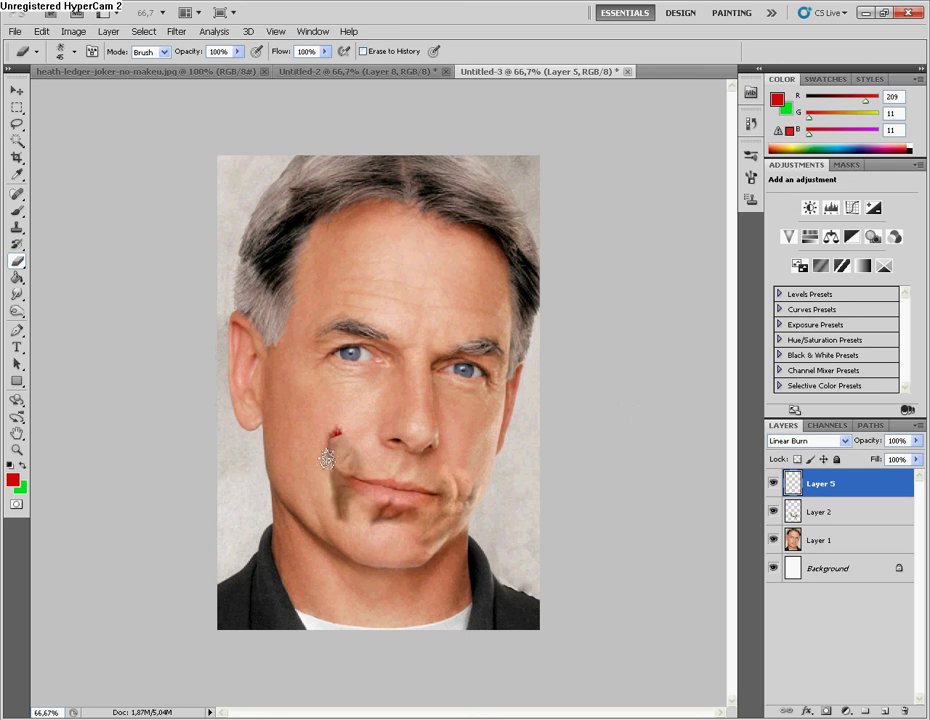
click(14, 197)
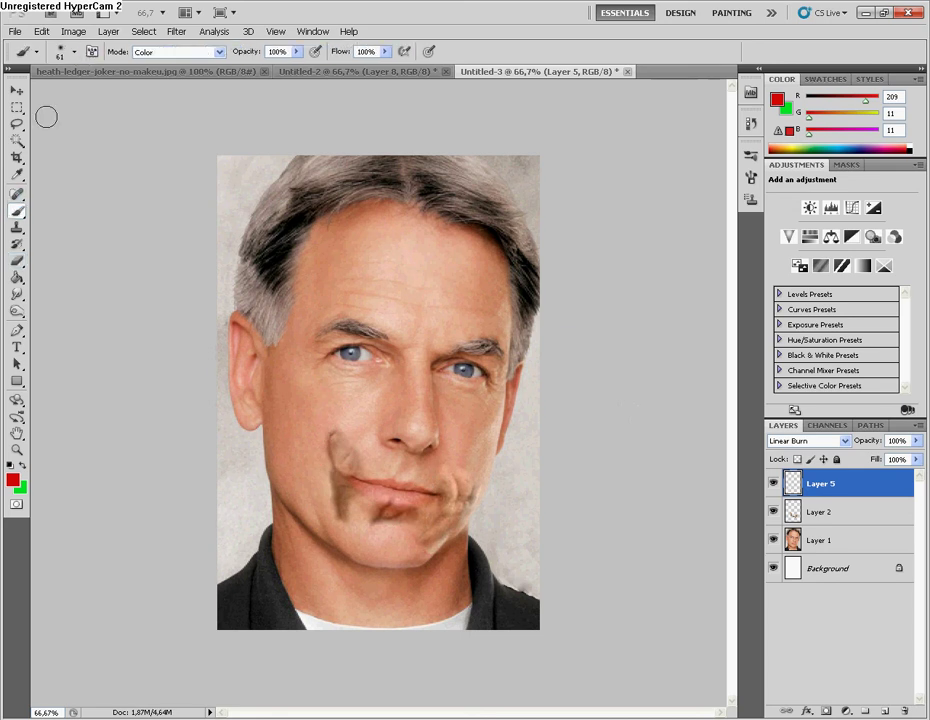
click(71, 54)
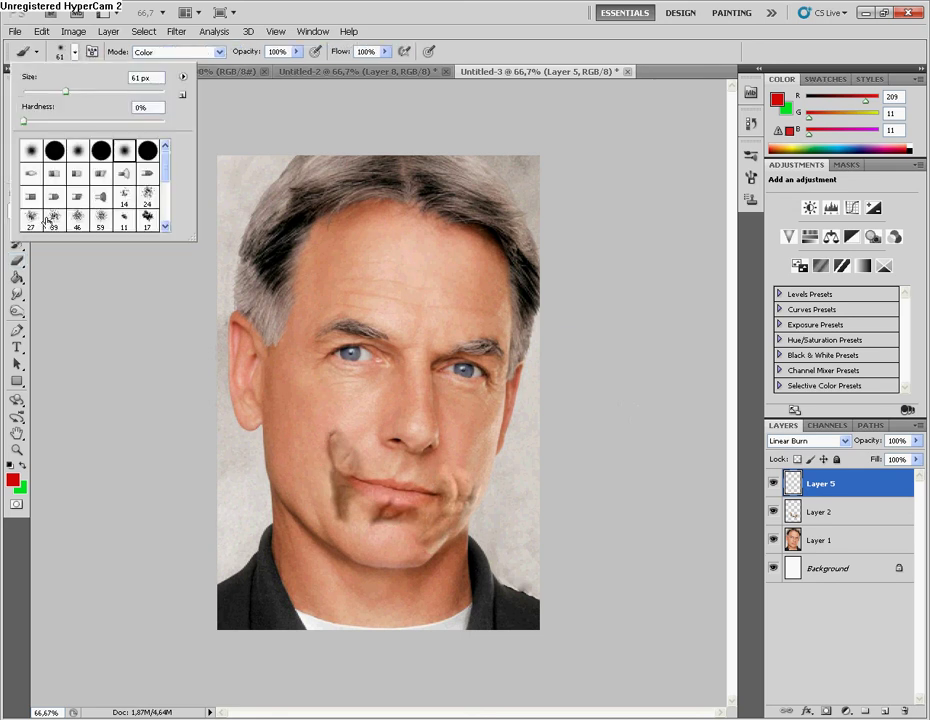
click(142, 199)
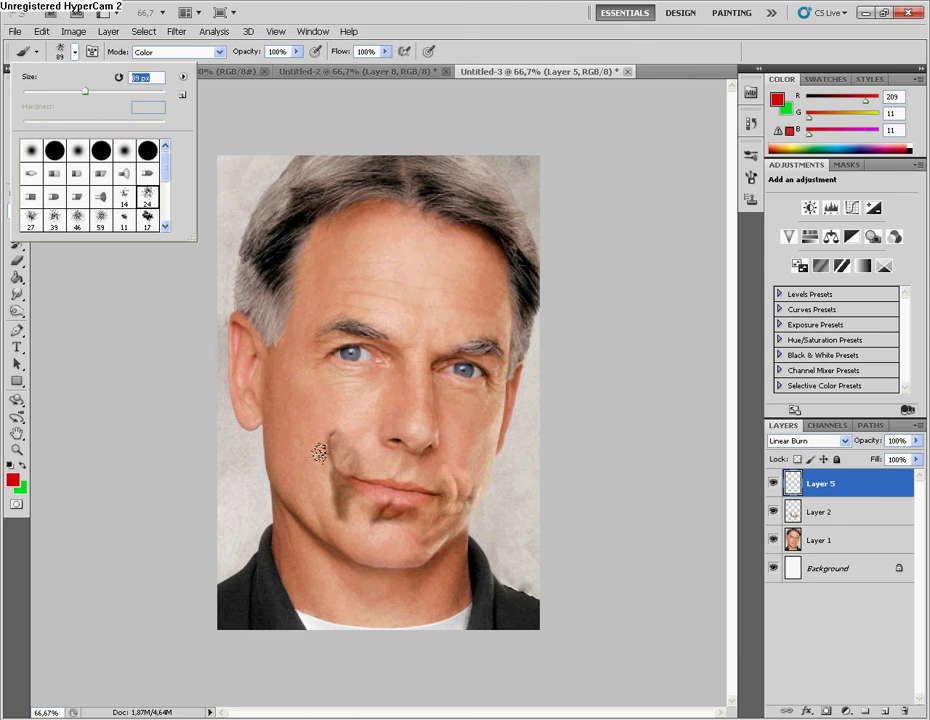
mouse_move(320, 453)
mouse_down()
mouse_move(370, 488)
mouse_move(445, 490)
mouse_move(472, 462)
mouse_move(415, 514)
mouse_up()
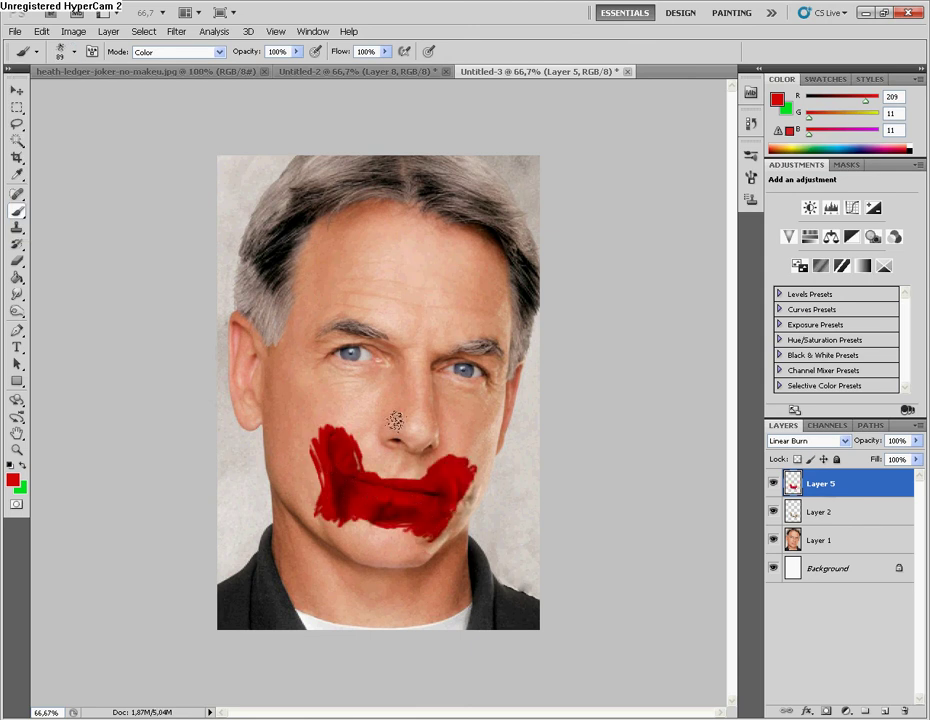
With a 17 px brush, extend the red smear up the left cheek and along the mouth
click(74, 56)
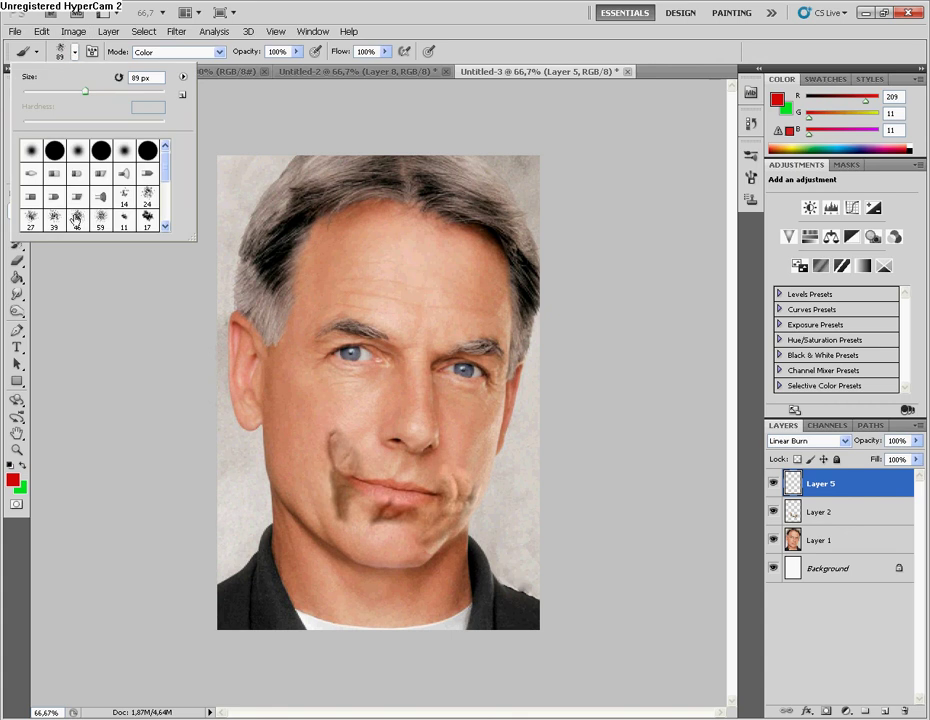
click(147, 218)
mouse_move(362, 505)
mouse_down()
mouse_move(342, 490)
mouse_move(335, 462)
mouse_move(387, 495)
mouse_move(364, 508)
mouse_up()
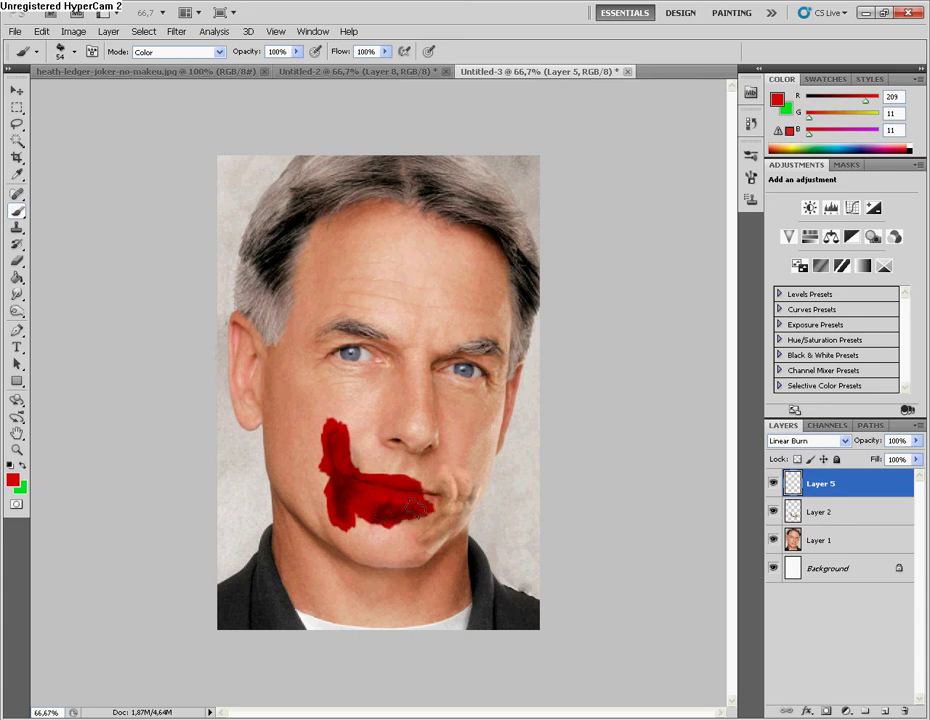
mouse_move(420, 490)
mouse_down()
mouse_move(436, 493)
mouse_move(420, 541)
mouse_up()
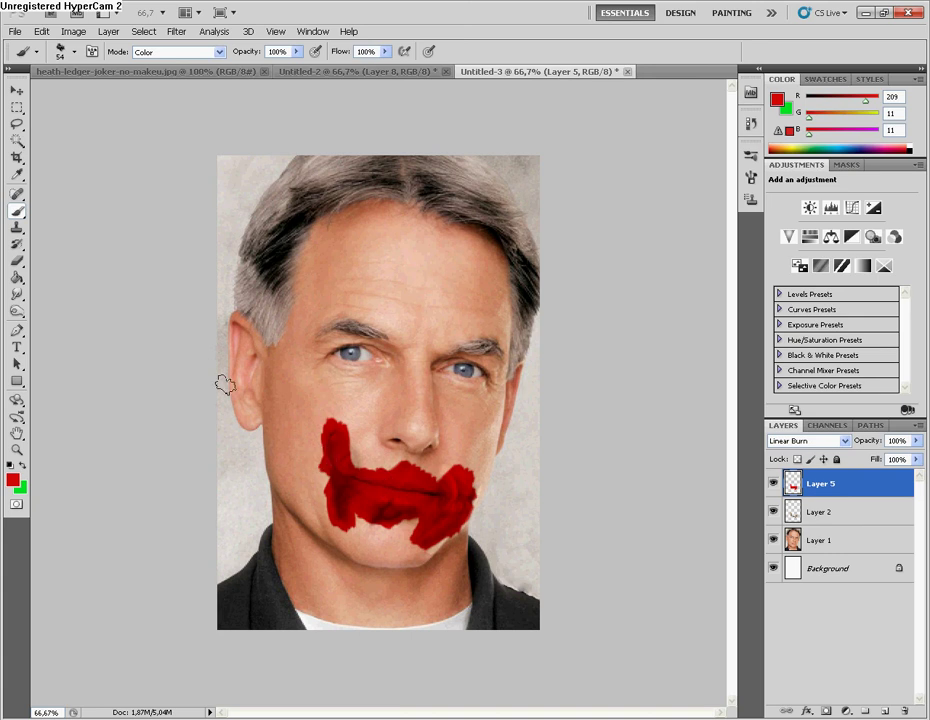
Smear the lower edge of the red mouth paint with a 24 px Smudge tip
click(16, 294)
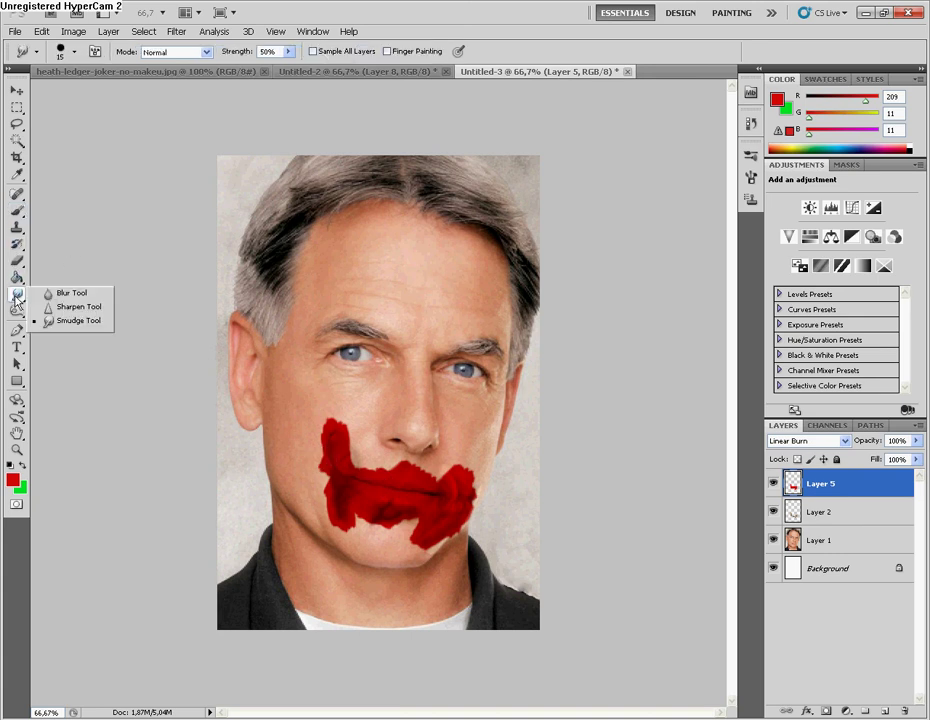
click(78, 320)
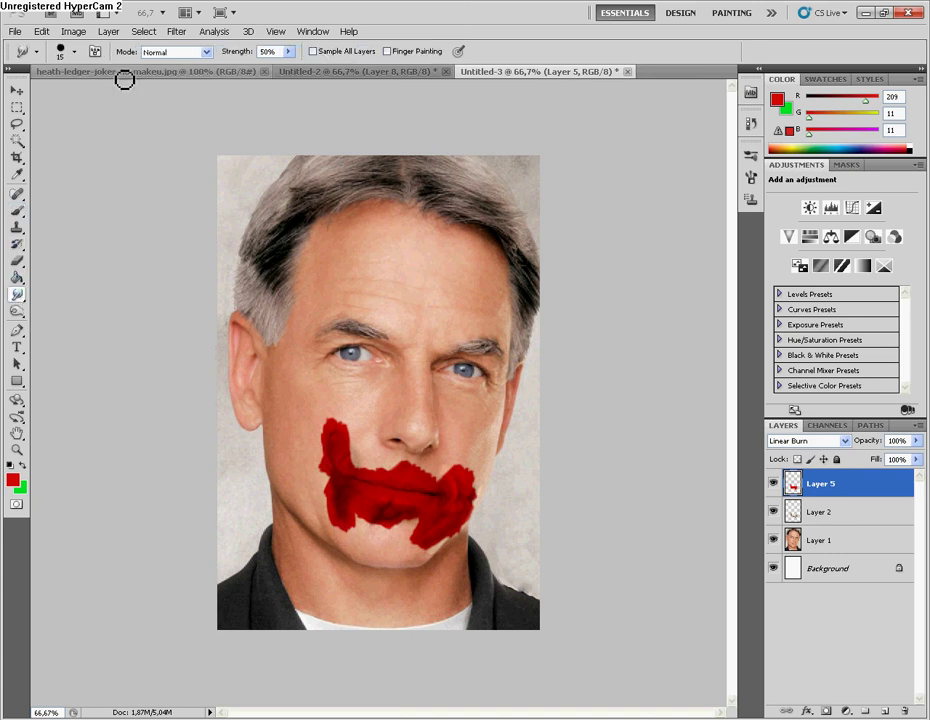
click(60, 53)
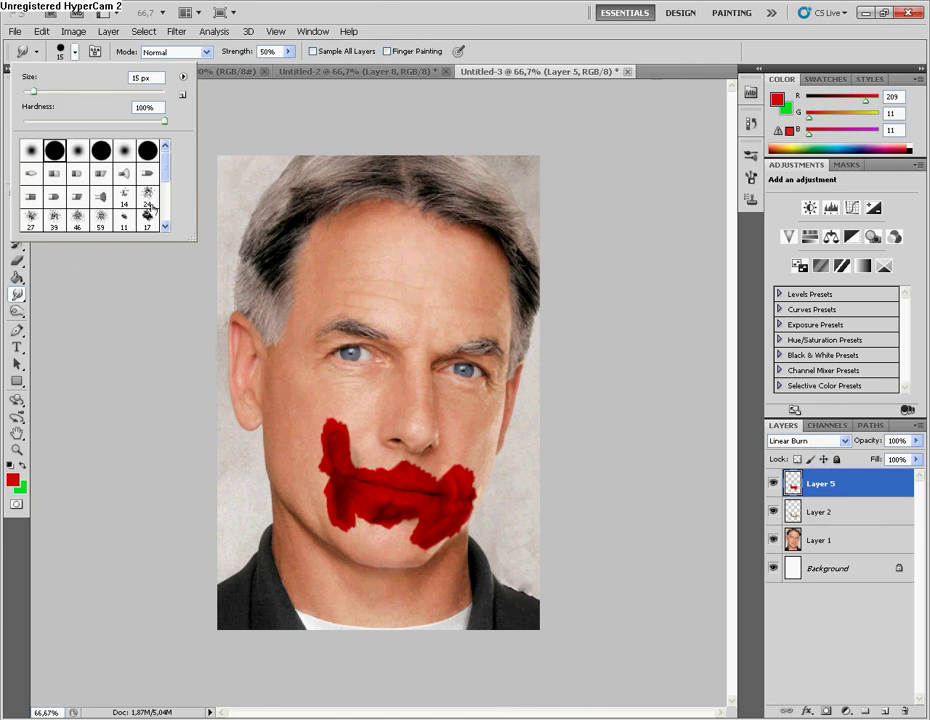
click(152, 205)
click(335, 530)
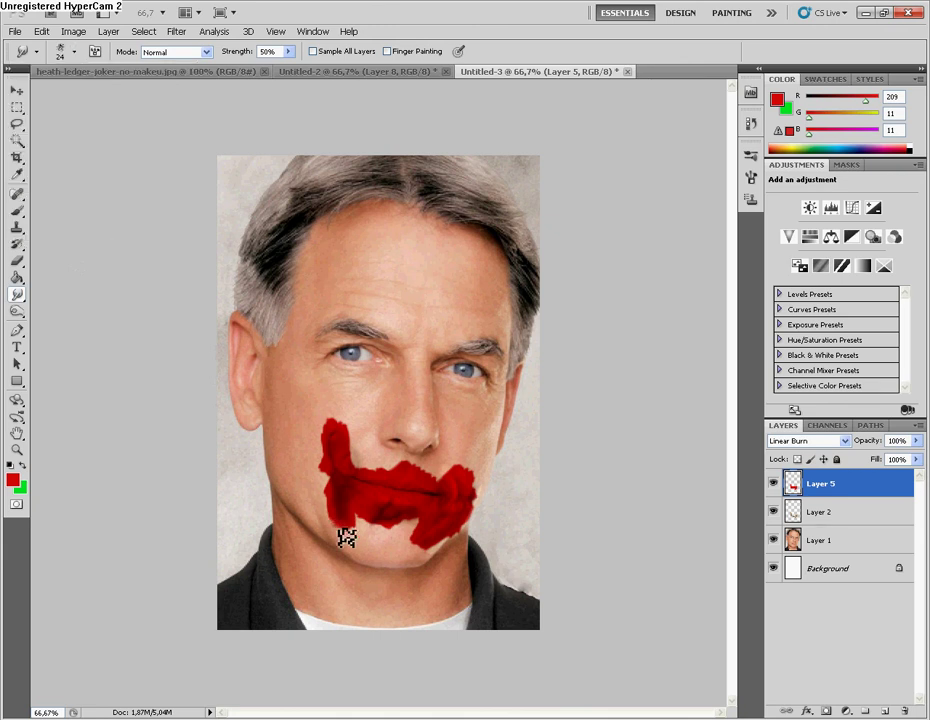
mouse_move(345, 538)
mouse_down()
mouse_move(402, 527)
mouse_move(417, 531)
mouse_move(413, 556)
mouse_move(434, 558)
mouse_move(458, 527)
mouse_move(461, 544)
mouse_move(482, 500)
mouse_move(465, 471)
mouse_move(440, 494)
mouse_move(413, 459)
mouse_move(394, 464)
mouse_move(415, 484)
mouse_move(388, 480)
mouse_move(376, 466)
mouse_move(357, 471)
mouse_move(332, 432)
mouse_move(326, 457)
mouse_move(345, 482)
mouse_move(338, 521)
mouse_move(310, 476)
mouse_up()
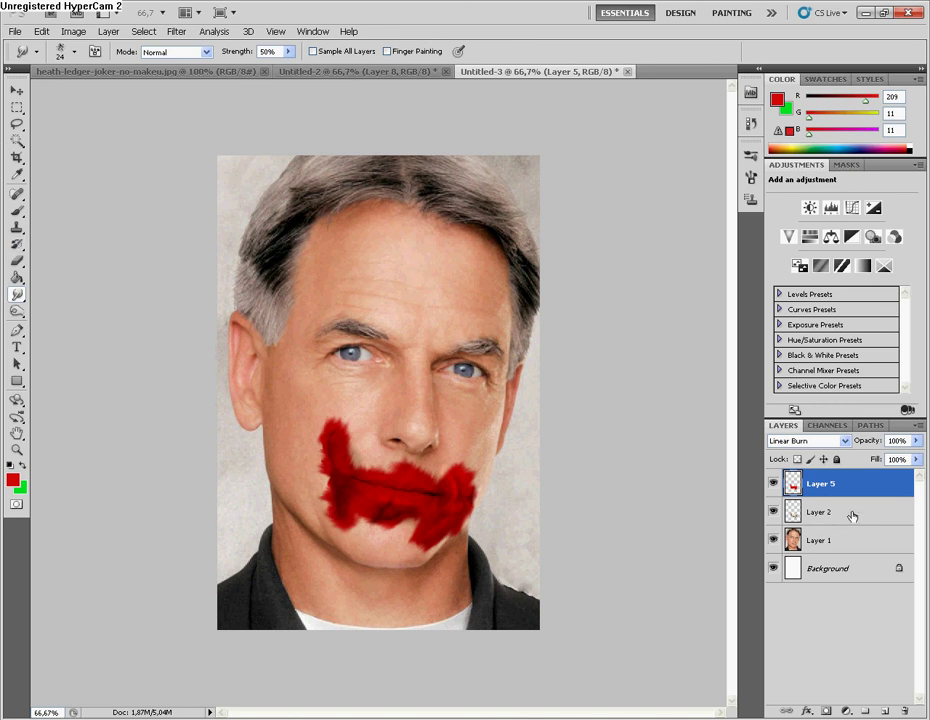
Keep the red mouth layer blended in Linear Burn
click(788, 443)
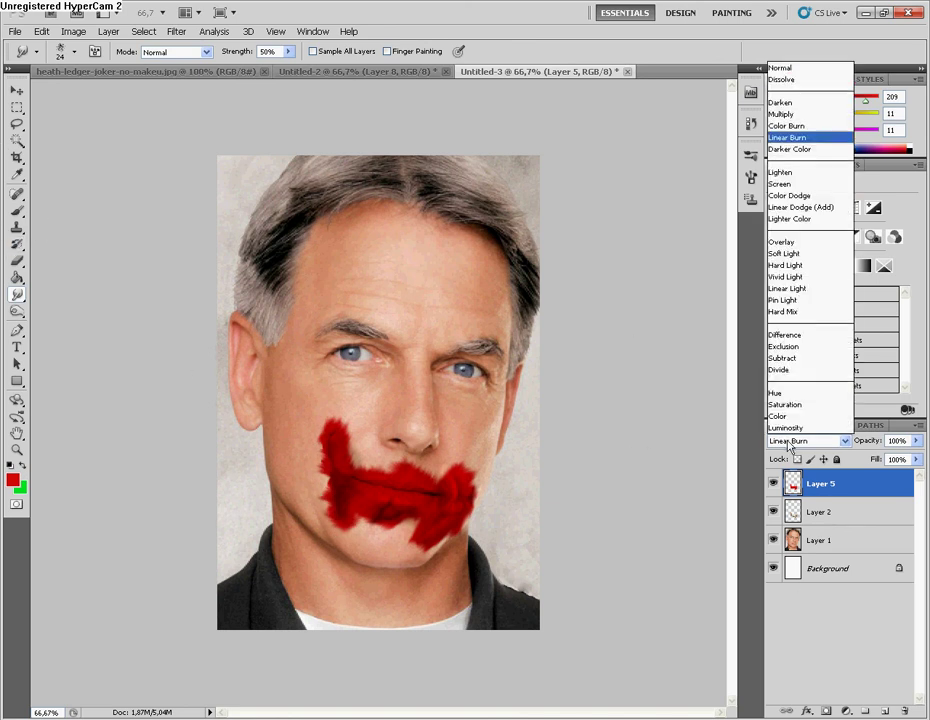
click(783, 136)
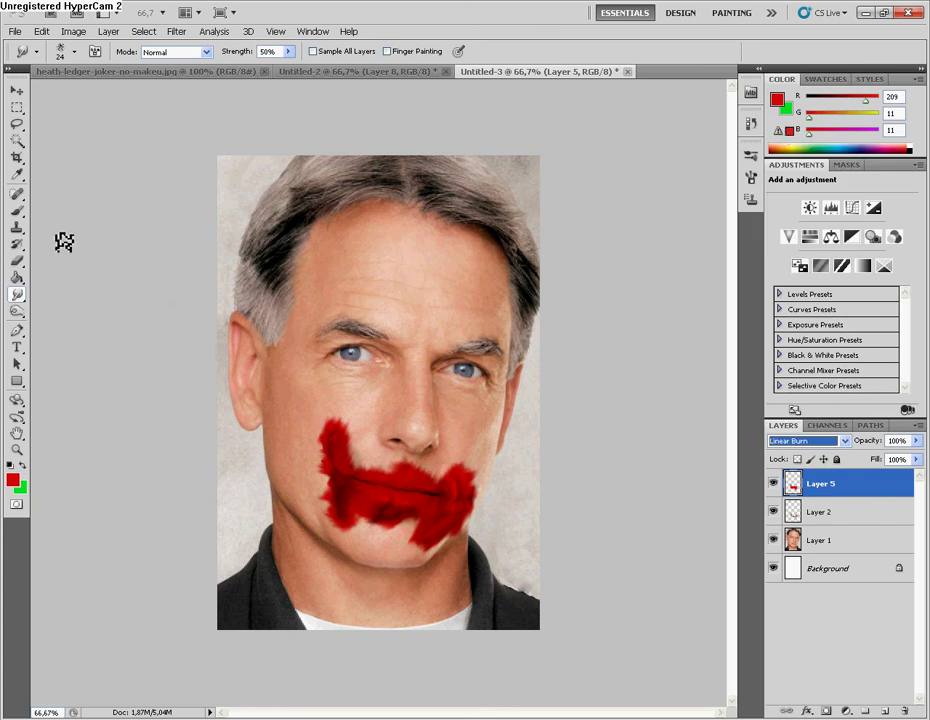
click(14, 212)
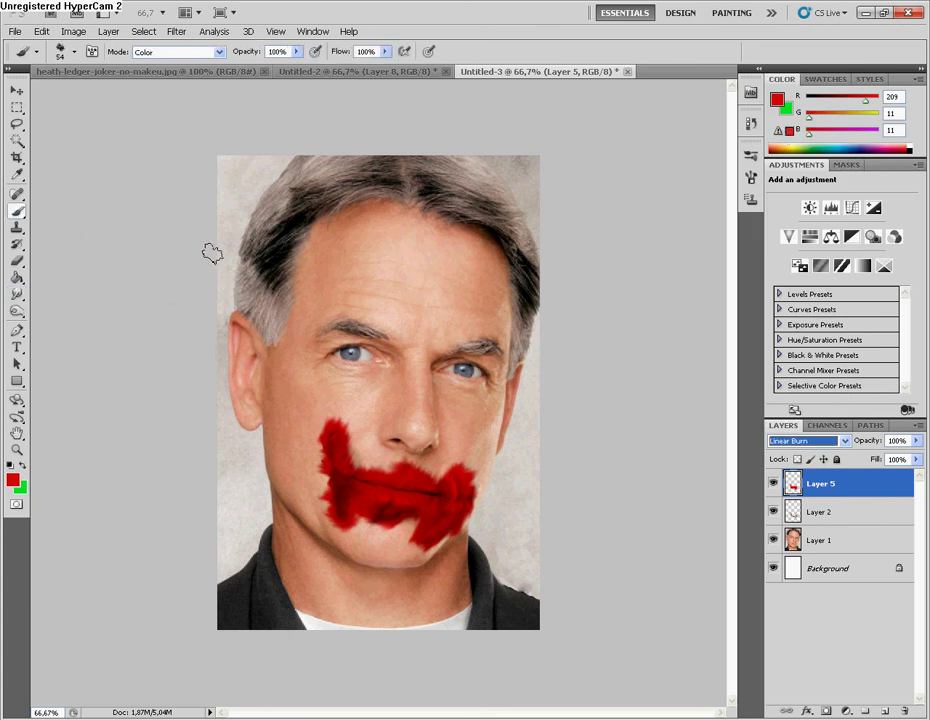
Add a new empty layer above the mouth and make white the painting colour
click(885, 712)
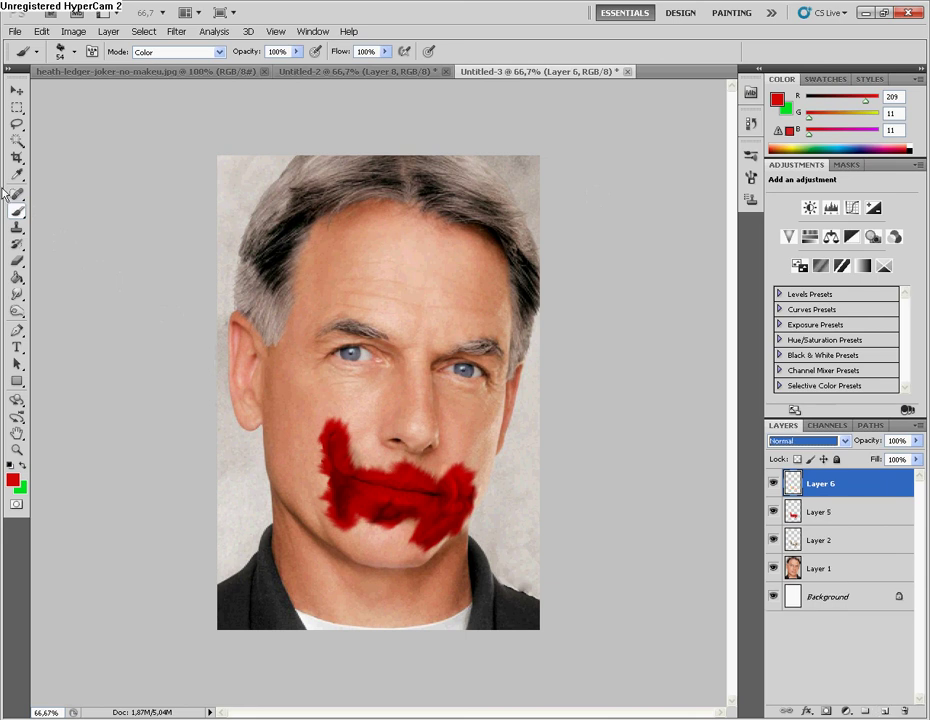
click(11, 466)
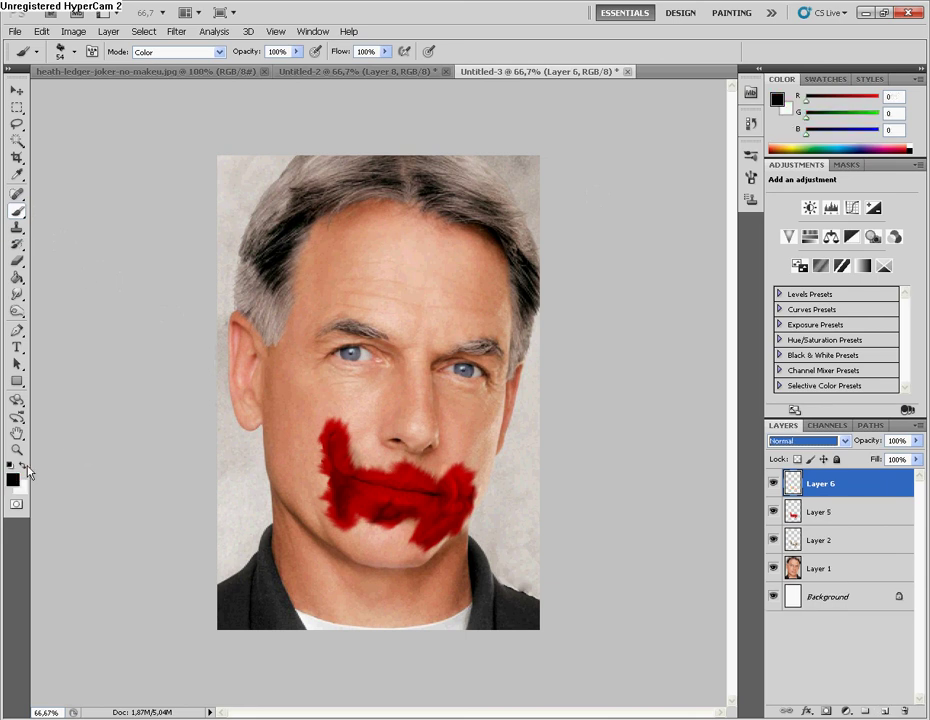
click(26, 466)
click(60, 50)
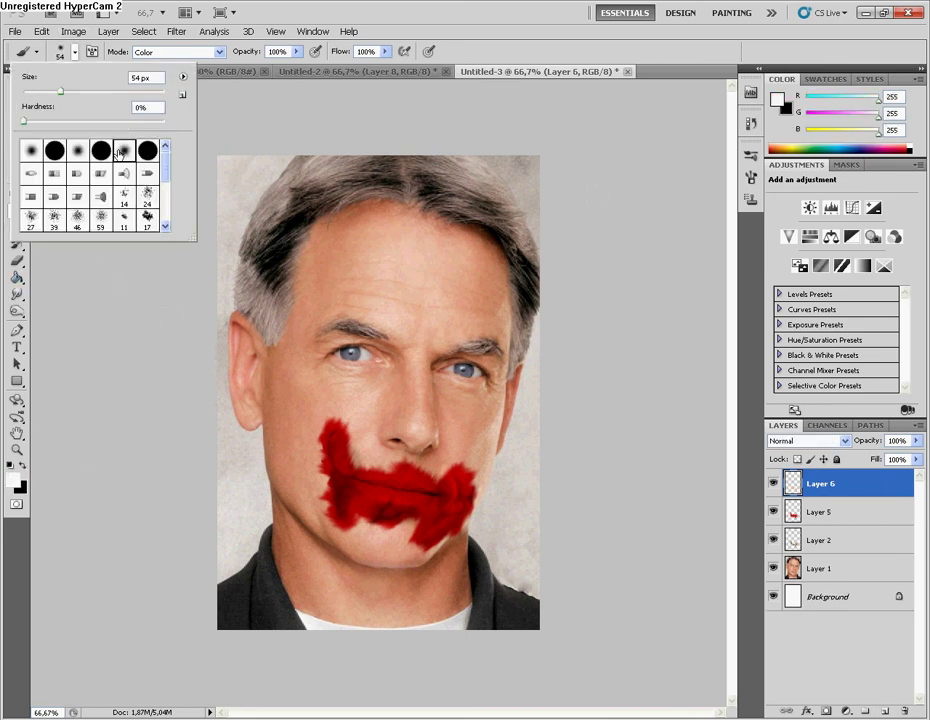
Paint white over the forehead and under and above the eyes, redoing one stroke
mouse_move(379, 232)
mouse_down()
mouse_move(376, 276)
mouse_move(392, 245)
mouse_move(382, 226)
mouse_move(389, 221)
mouse_move(372, 224)
mouse_move(421, 363)
mouse_move(407, 394)
mouse_move(324, 397)
mouse_move(282, 386)
mouse_move(278, 358)
mouse_move(289, 349)
mouse_move(304, 258)
mouse_move(318, 235)
mouse_move(363, 212)
mouse_move(433, 228)
mouse_move(353, 232)
mouse_move(322, 264)
mouse_move(326, 272)
mouse_move(333, 258)
mouse_move(388, 286)
mouse_move(332, 293)
mouse_move(392, 305)
mouse_move(320, 303)
mouse_up()
mouse_move(287, 349)
mouse_down()
mouse_move(286, 380)
mouse_move(380, 390)
mouse_move(401, 383)
mouse_move(320, 390)
mouse_move(264, 380)
mouse_move(237, 320)
mouse_move(245, 407)
mouse_move(259, 419)
mouse_move(266, 407)
mouse_move(355, 417)
mouse_move(397, 409)
mouse_move(422, 417)
mouse_move(440, 407)
mouse_up()
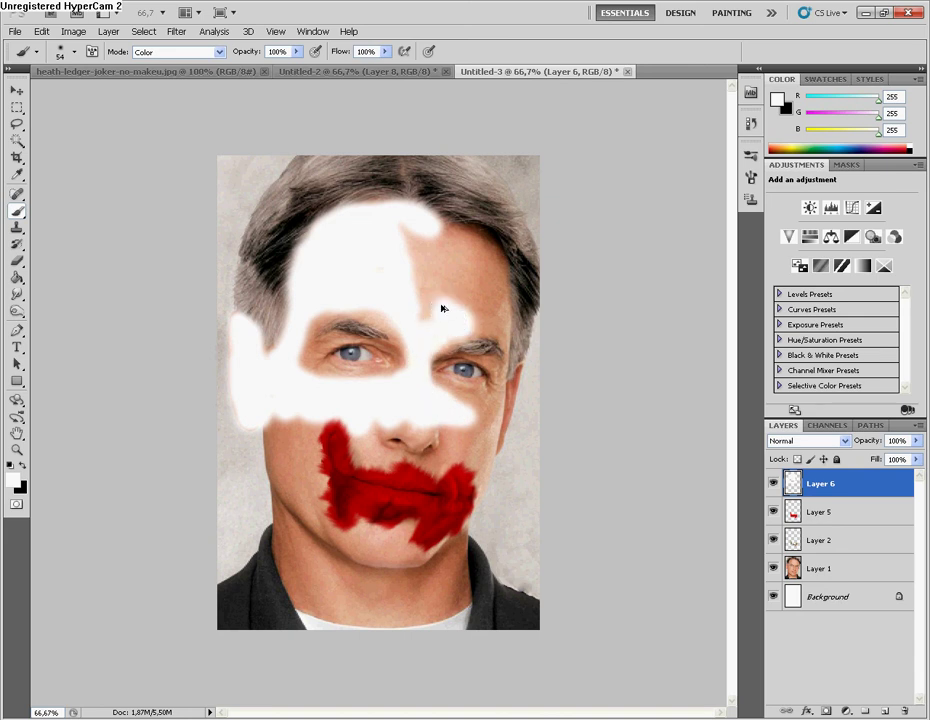
key(ctrl+z)
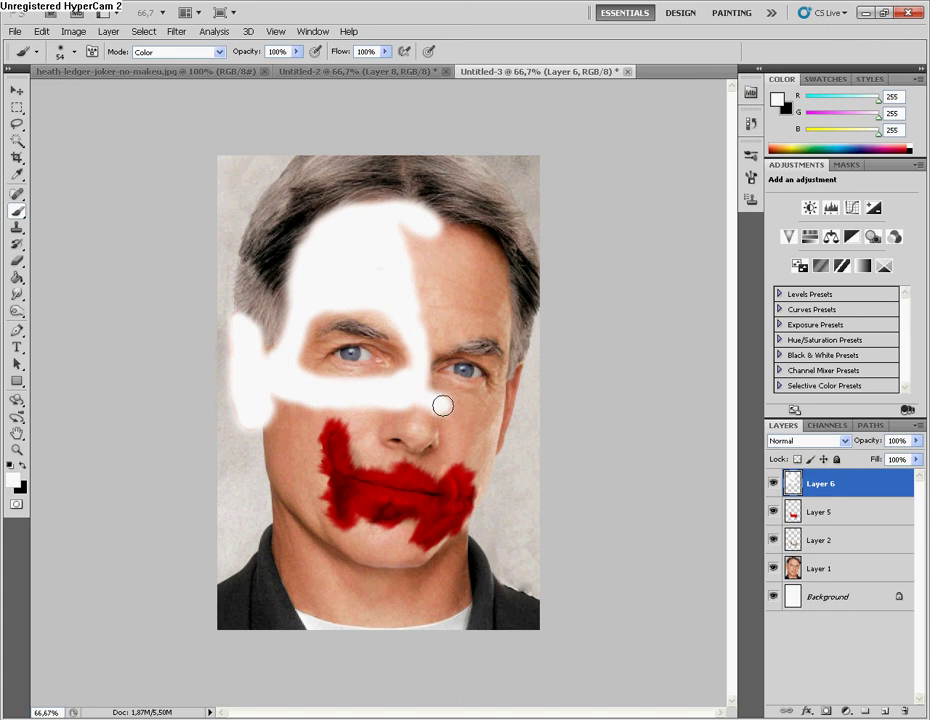
drag(438, 403, 471, 415)
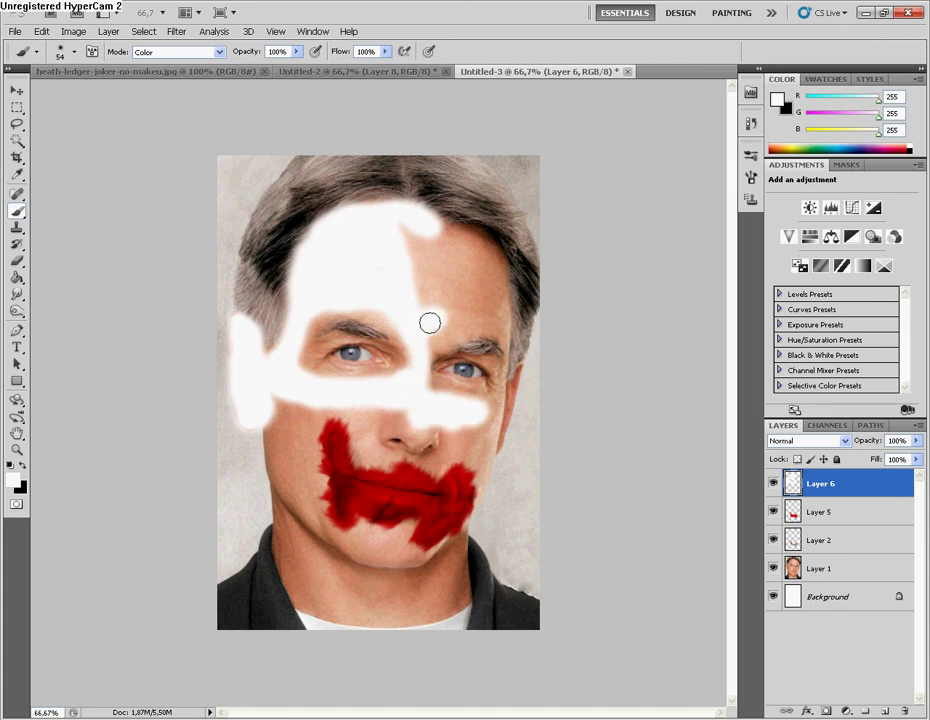
mouse_move(420, 323)
mouse_down()
mouse_move(444, 312)
mouse_move(390, 250)
mouse_move(447, 244)
mouse_move(490, 270)
mouse_move(486, 249)
mouse_move(467, 264)
mouse_move(485, 263)
mouse_move(482, 313)
mouse_move(496, 293)
mouse_move(500, 322)
mouse_move(498, 291)
mouse_up()
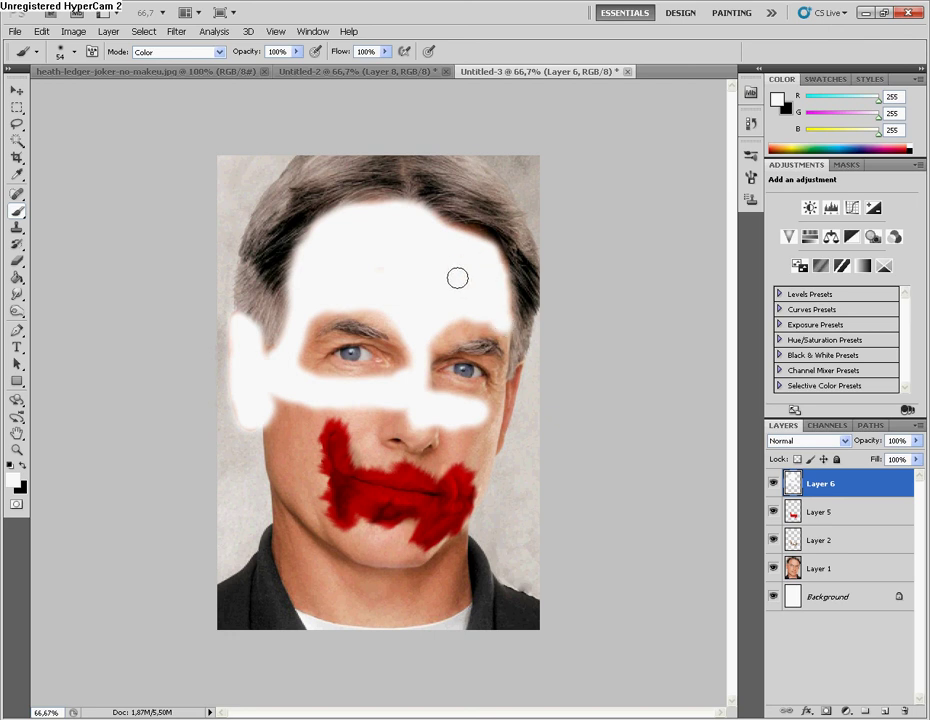
Paint white over the left cheek, nose tip, right cheek and chin
mouse_move(270, 412)
mouse_down()
mouse_move(289, 465)
mouse_move(276, 466)
mouse_move(282, 409)
mouse_move(309, 411)
mouse_move(297, 465)
mouse_move(311, 465)
mouse_move(315, 505)
mouse_up()
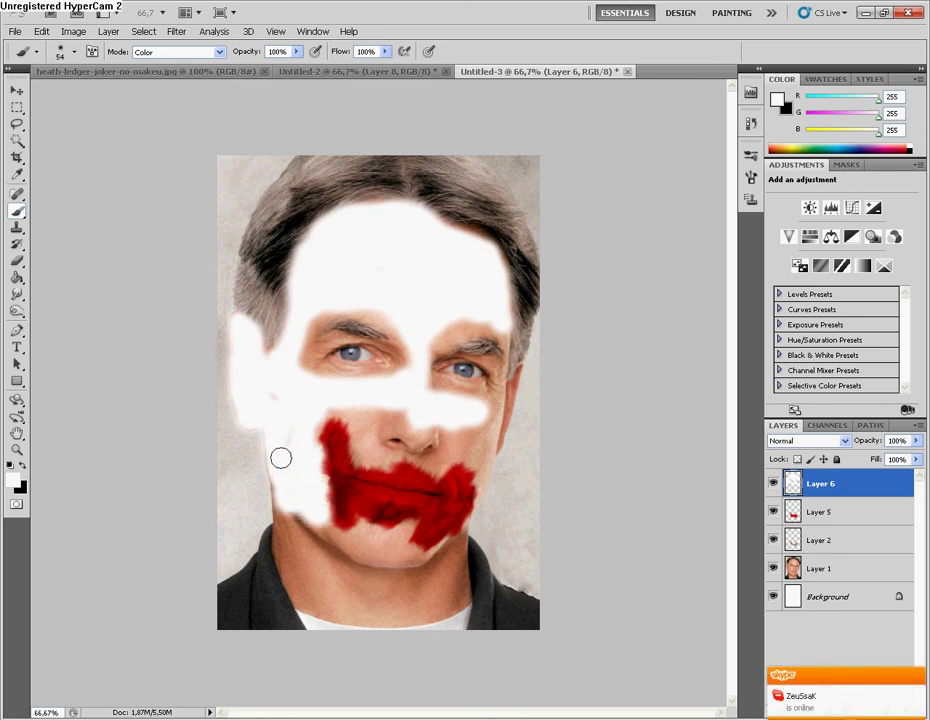
mouse_move(414, 427)
mouse_down()
mouse_move(405, 411)
mouse_move(394, 421)
mouse_move(457, 440)
mouse_move(374, 439)
mouse_move(372, 452)
mouse_move(357, 407)
mouse_move(335, 405)
mouse_up()
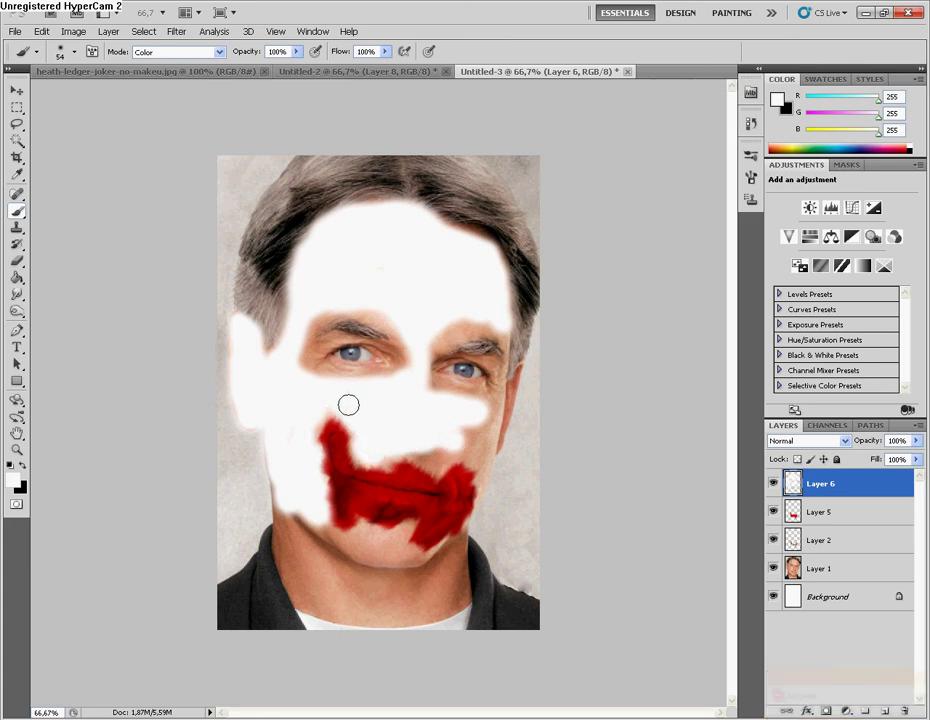
mouse_move(453, 405)
mouse_down()
mouse_move(504, 404)
mouse_move(523, 370)
mouse_move(513, 392)
mouse_up()
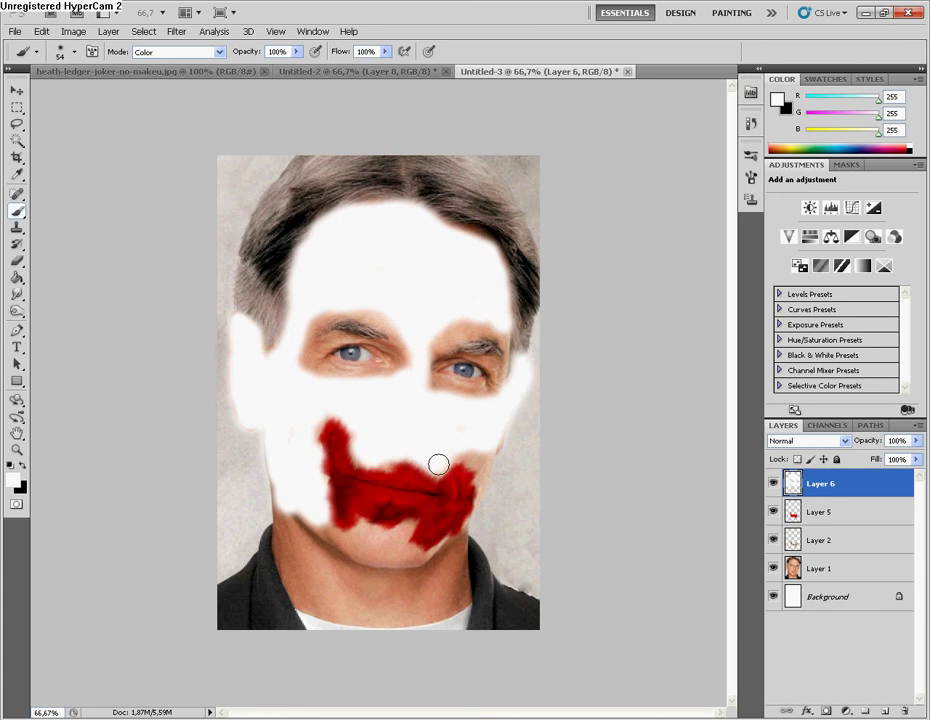
drag(483, 482, 506, 435)
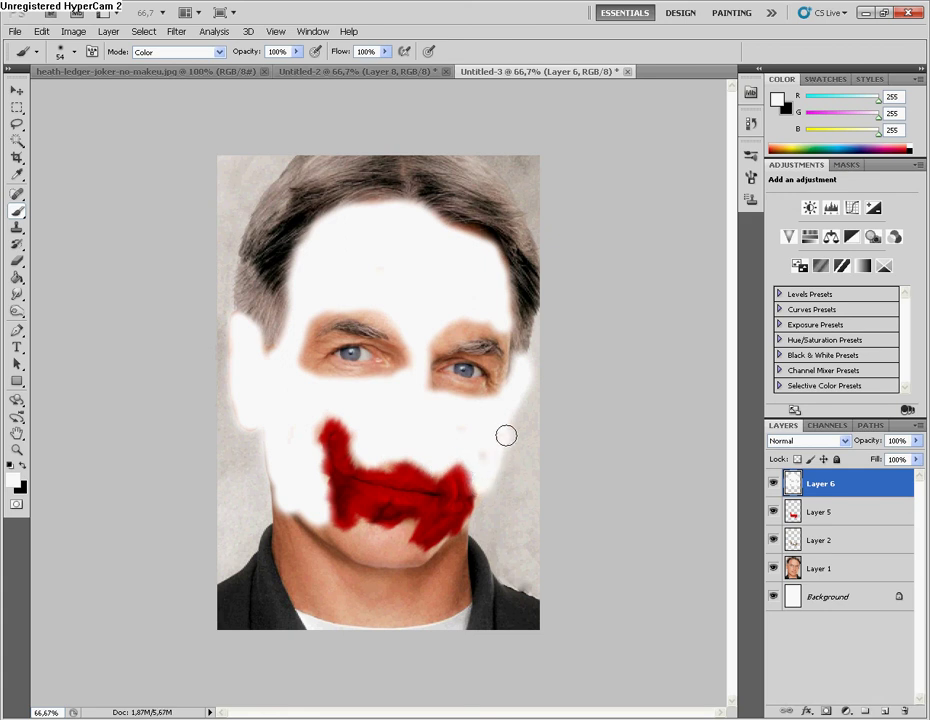
mouse_move(397, 531)
mouse_down()
mouse_move(328, 546)
mouse_move(288, 529)
mouse_up()
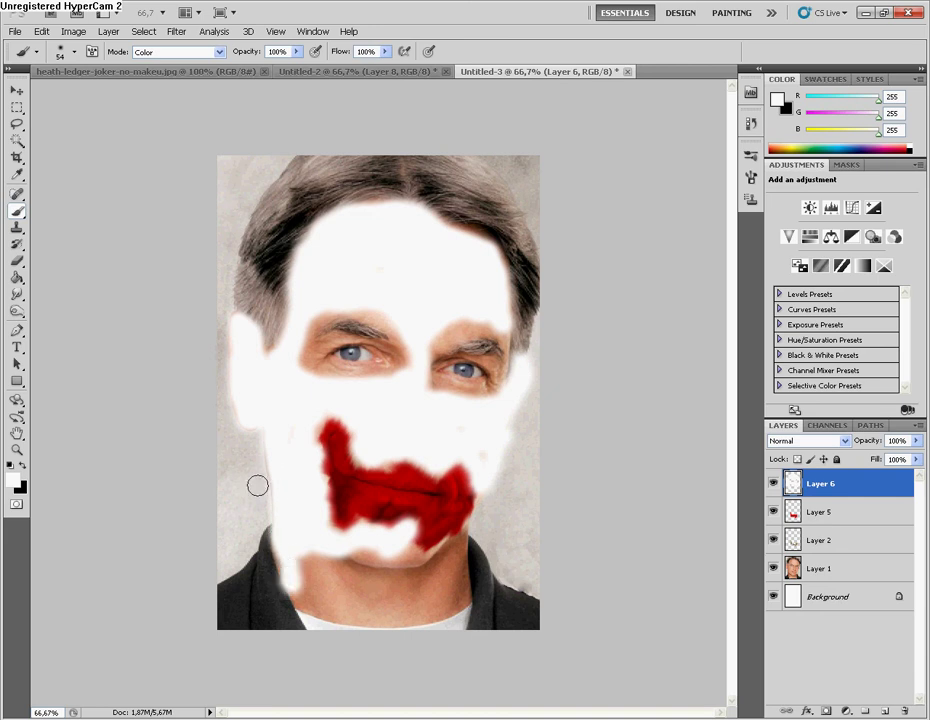
Enlarge the brush to 78 px and move Layer 6 below Layer 2
click(78, 91)
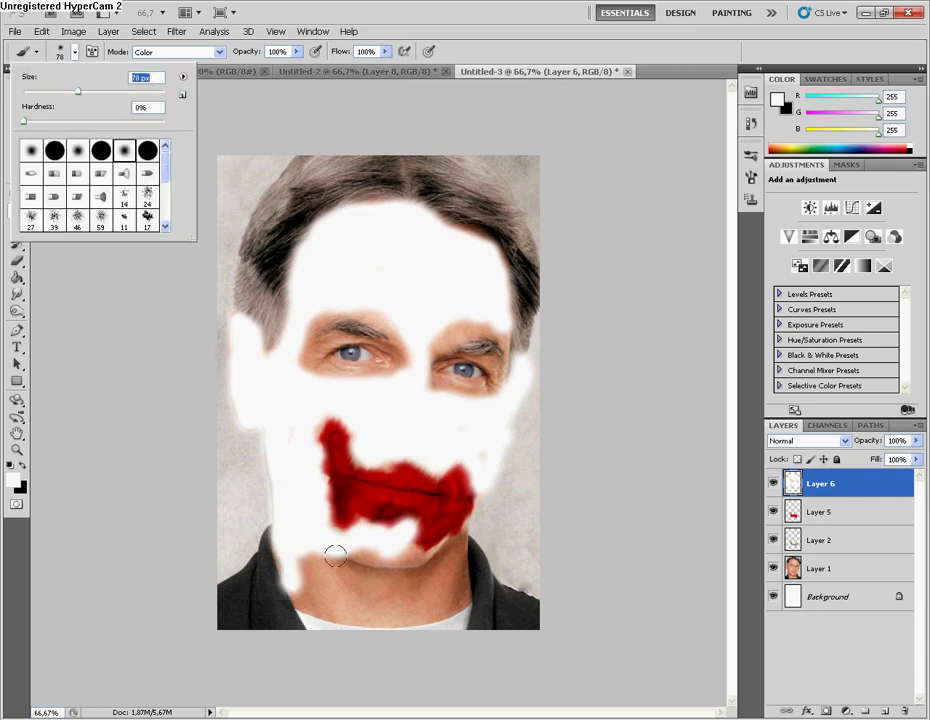
mouse_move(332, 556)
mouse_down()
mouse_move(301, 541)
mouse_move(351, 612)
mouse_move(363, 565)
mouse_move(374, 592)
mouse_move(395, 572)
mouse_move(392, 554)
mouse_move(413, 567)
mouse_move(453, 556)
mouse_move(418, 601)
mouse_move(452, 595)
mouse_up()
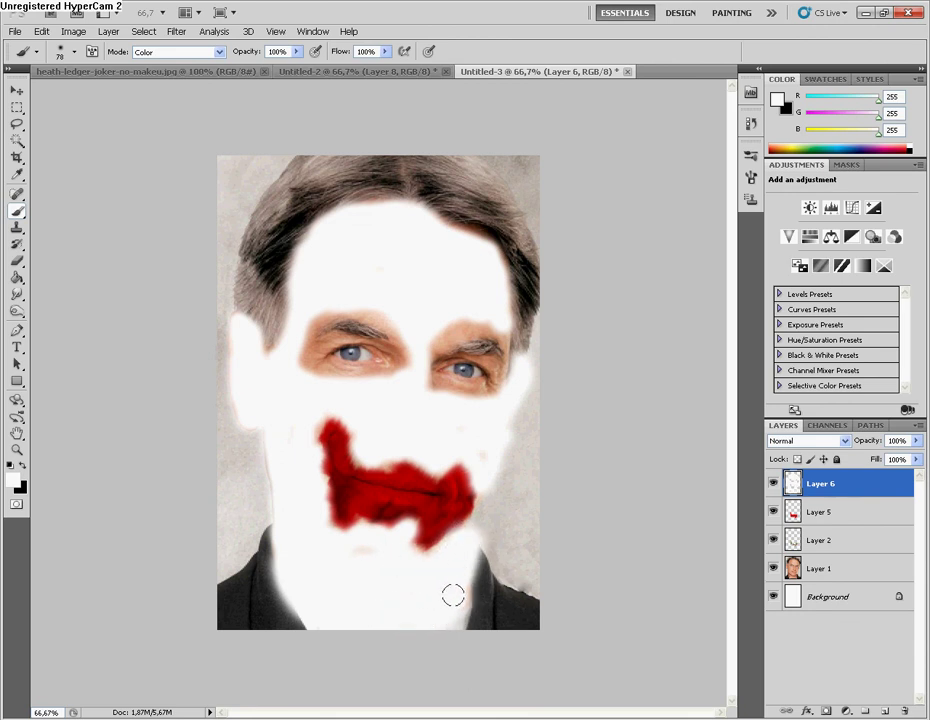
mouse_move(829, 484)
mouse_down()
mouse_move(814, 562)
mouse_move(819, 463)
mouse_up()
Blend Layer 6 in Soft Light and add a duplicate set to Hue
click(821, 441)
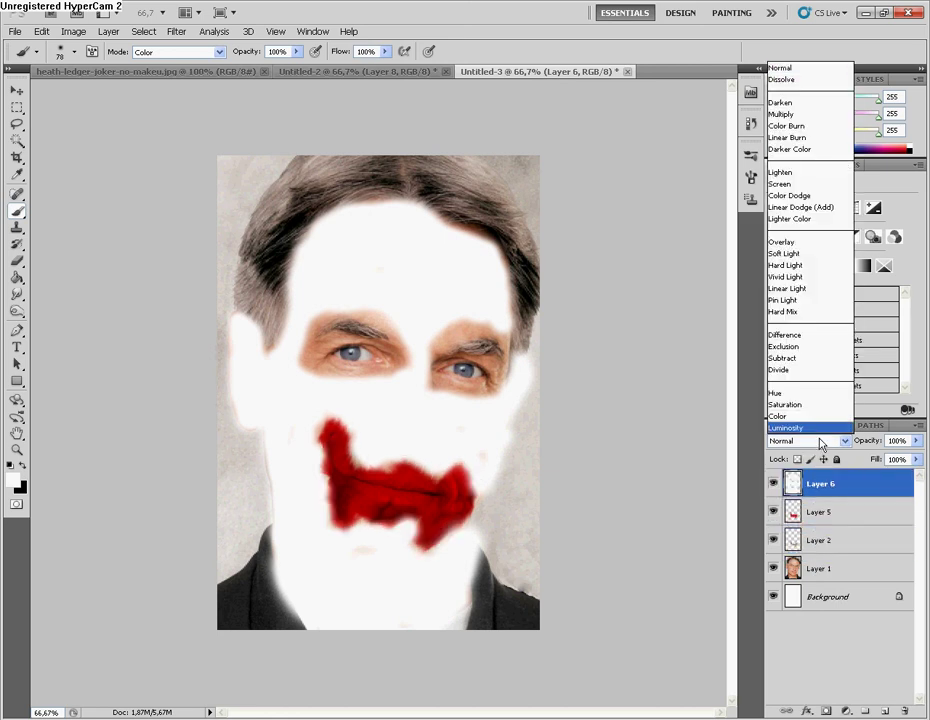
click(808, 256)
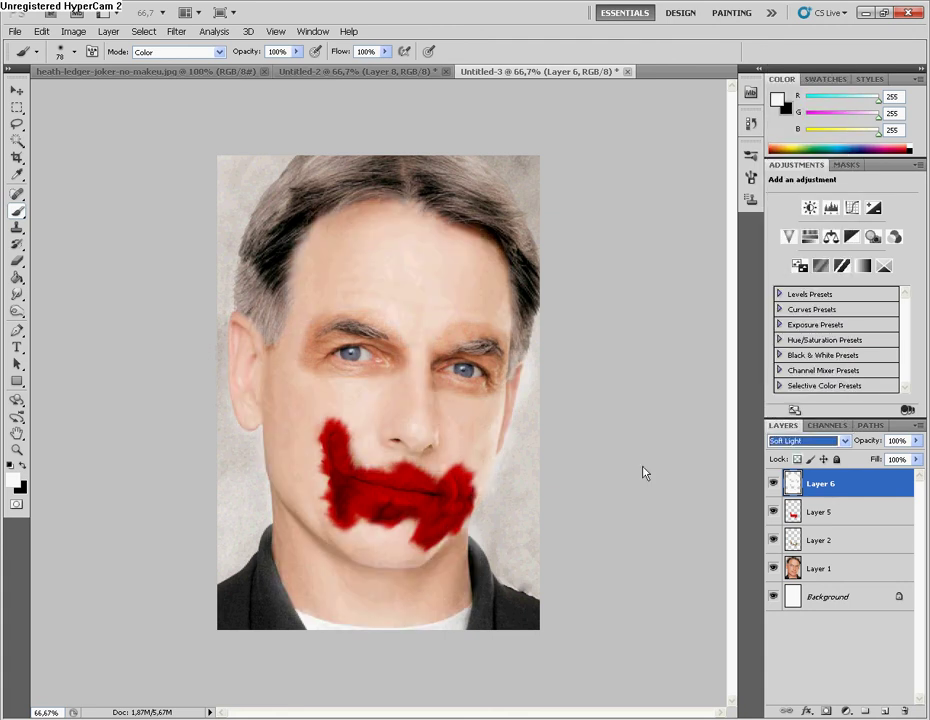
drag(793, 511, 866, 711)
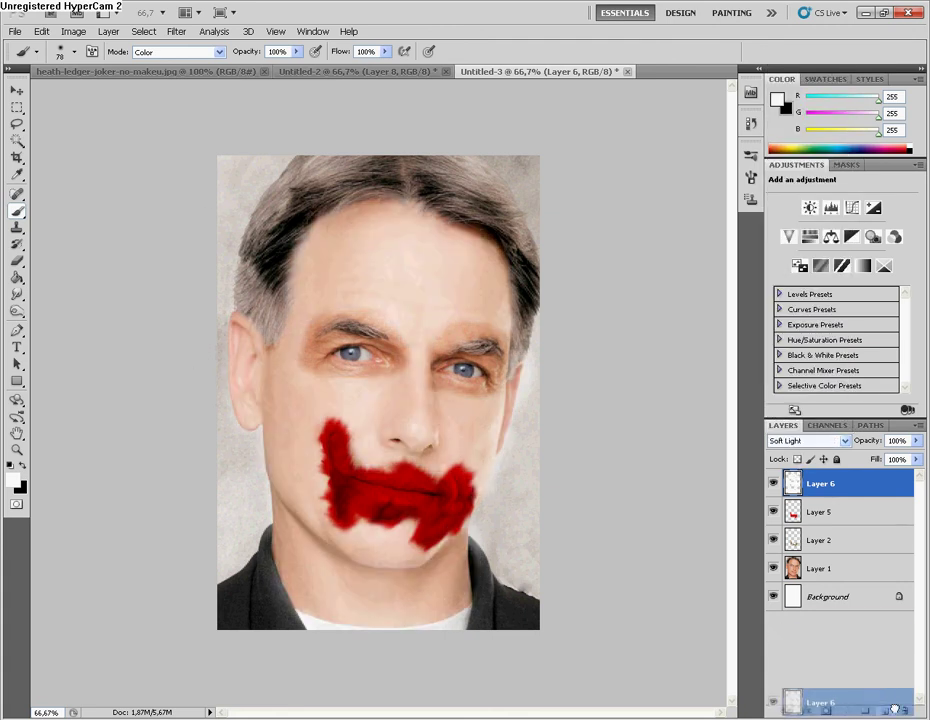
click(799, 442)
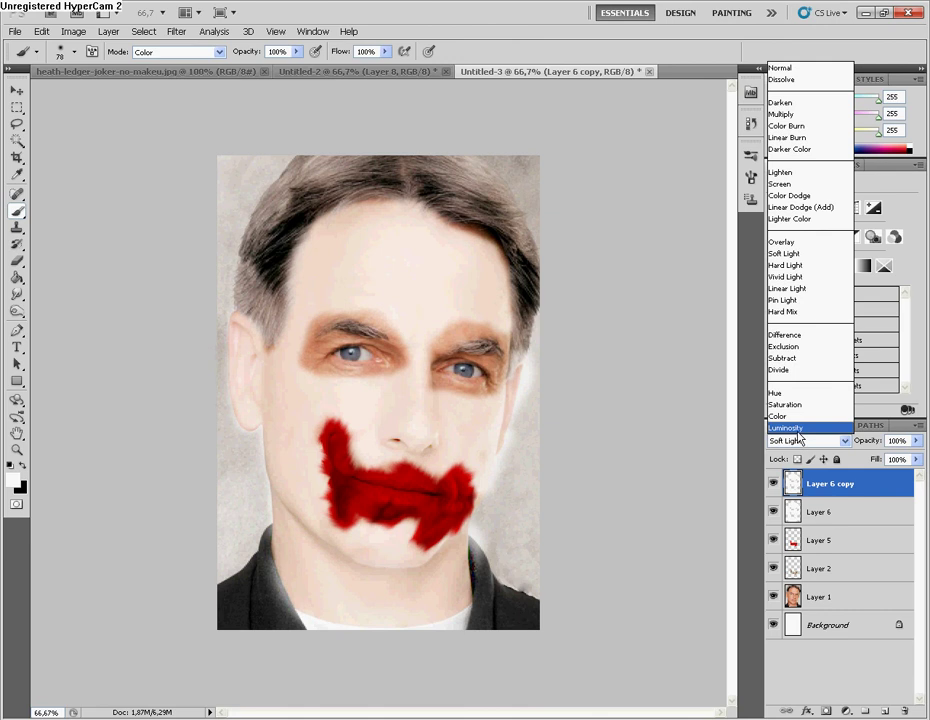
click(776, 393)
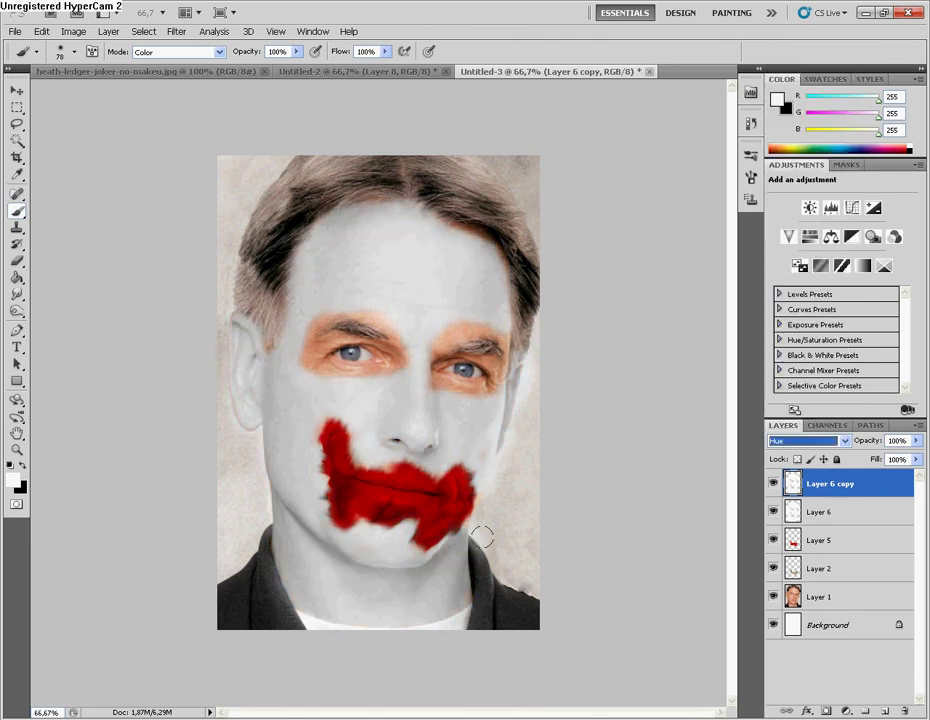
click(17, 261)
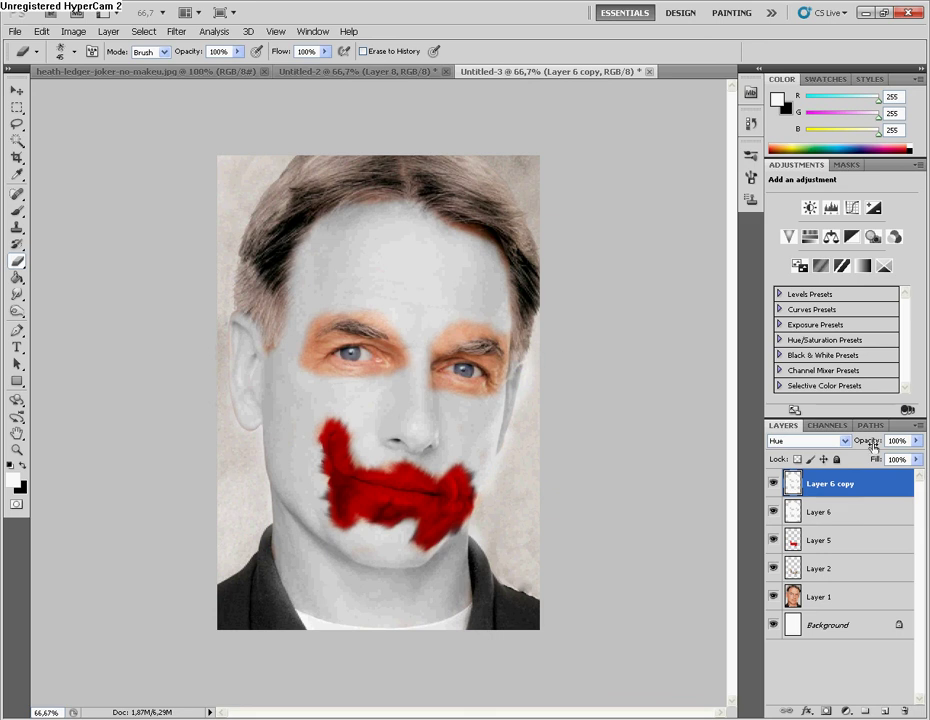
Add Layer 6 copy 2 in Soft Light at 61% and erase a little along the jaw
click(916, 441)
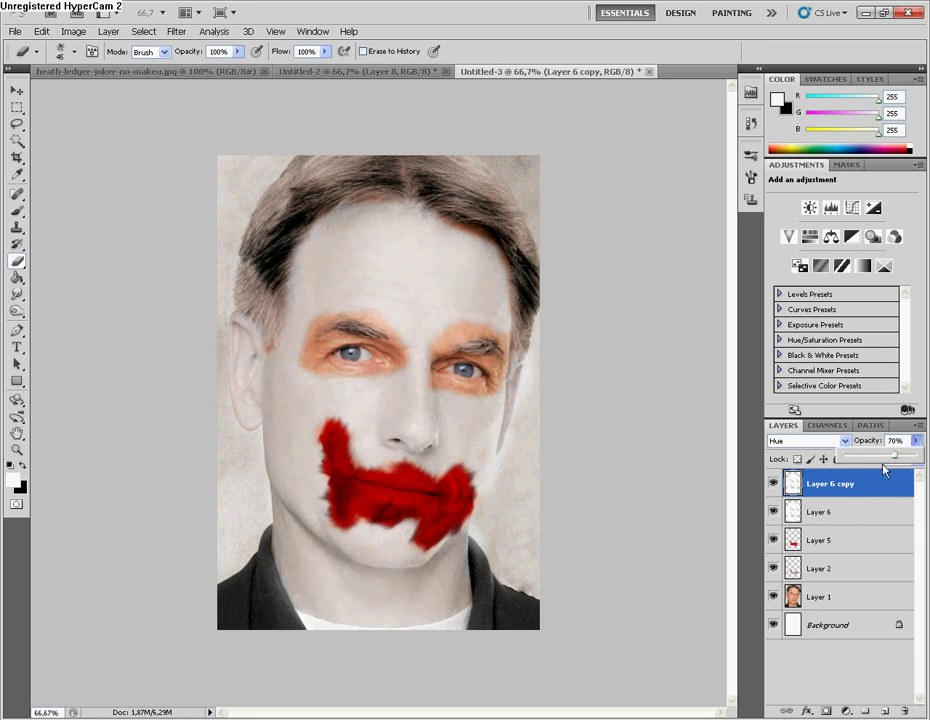
drag(830, 484, 885, 711)
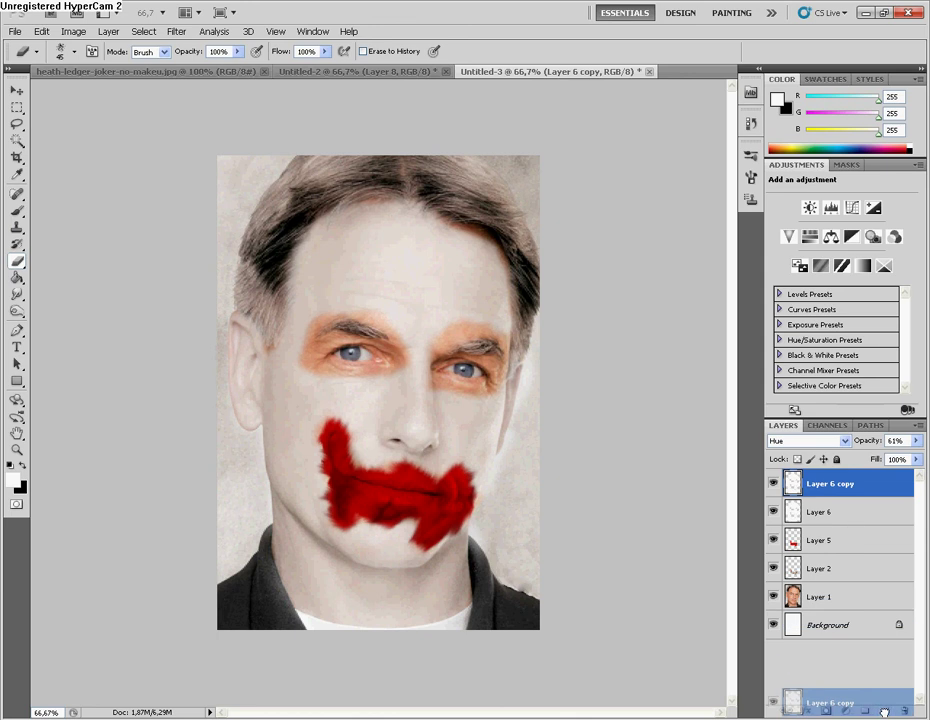
click(800, 443)
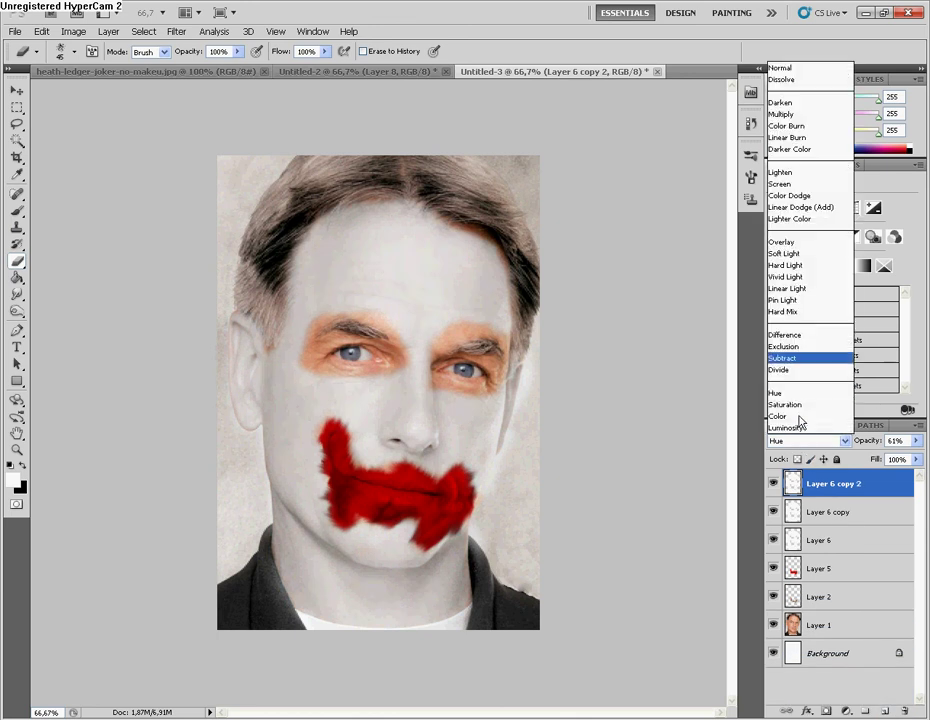
click(795, 260)
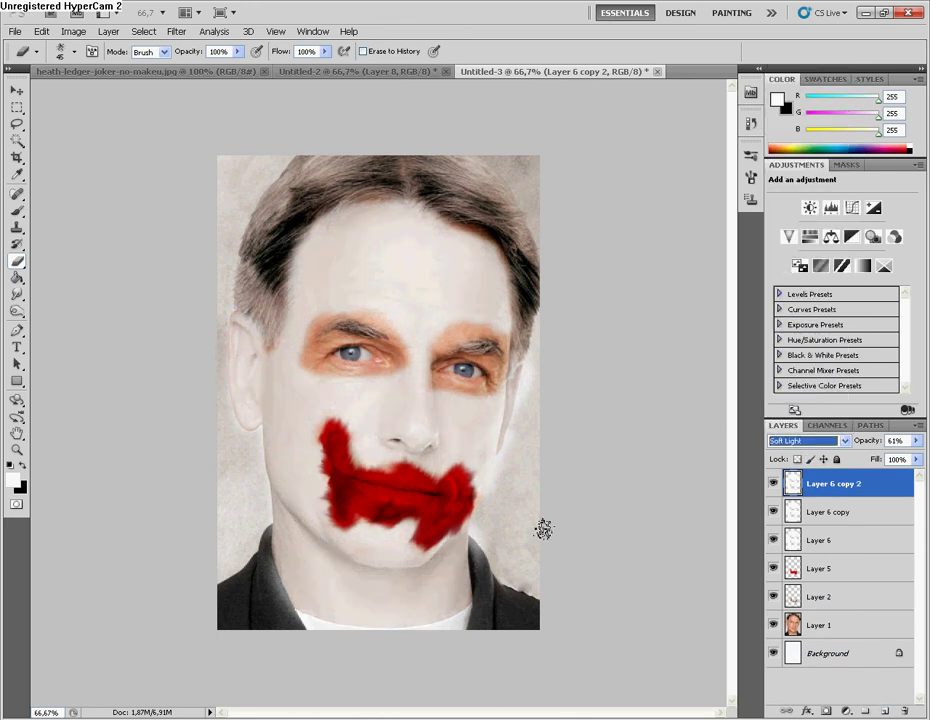
click(494, 491)
drag(496, 486, 480, 528)
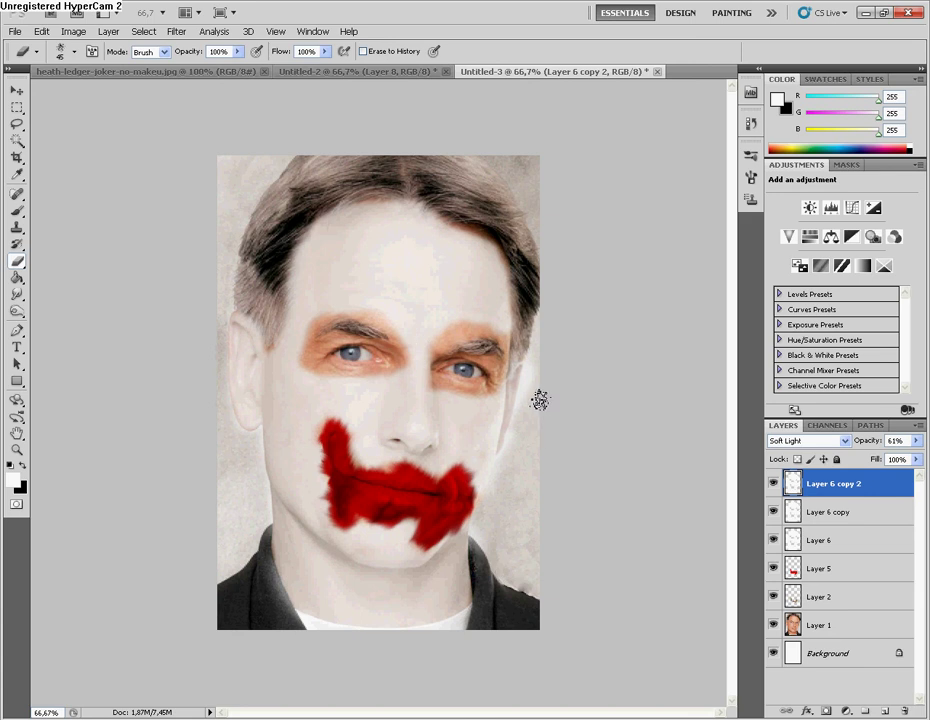
On a new layer, paint black patches over both eyes
click(17, 210)
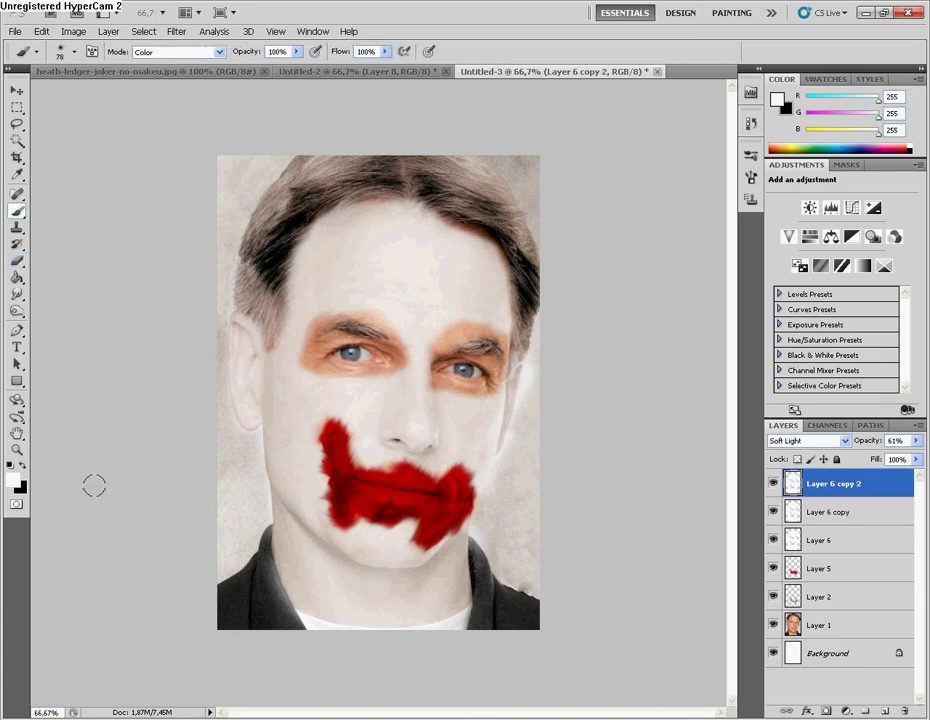
click(22, 467)
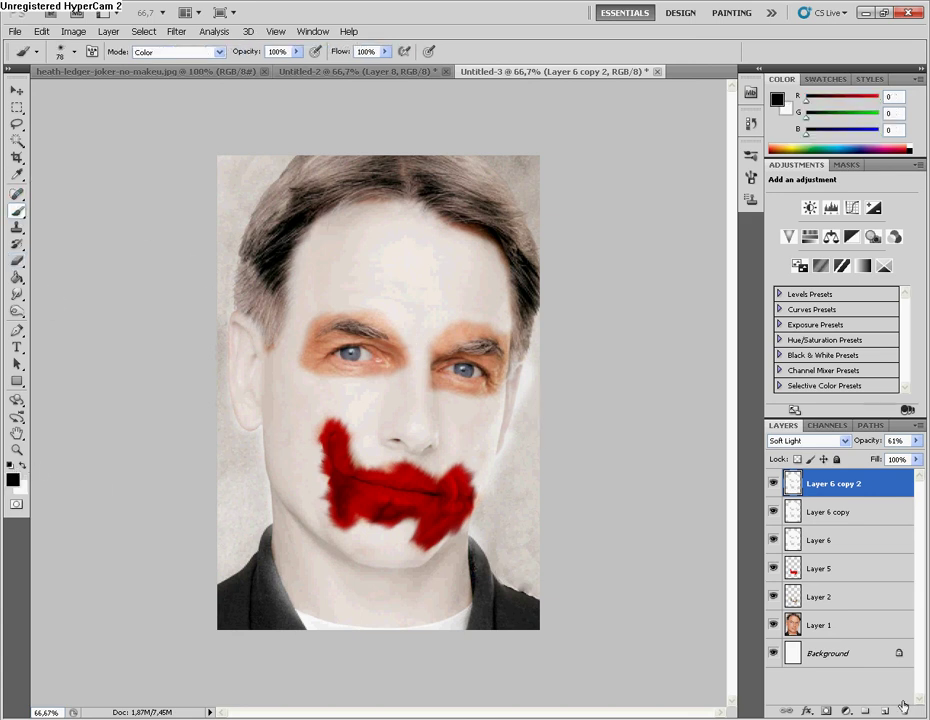
click(885, 711)
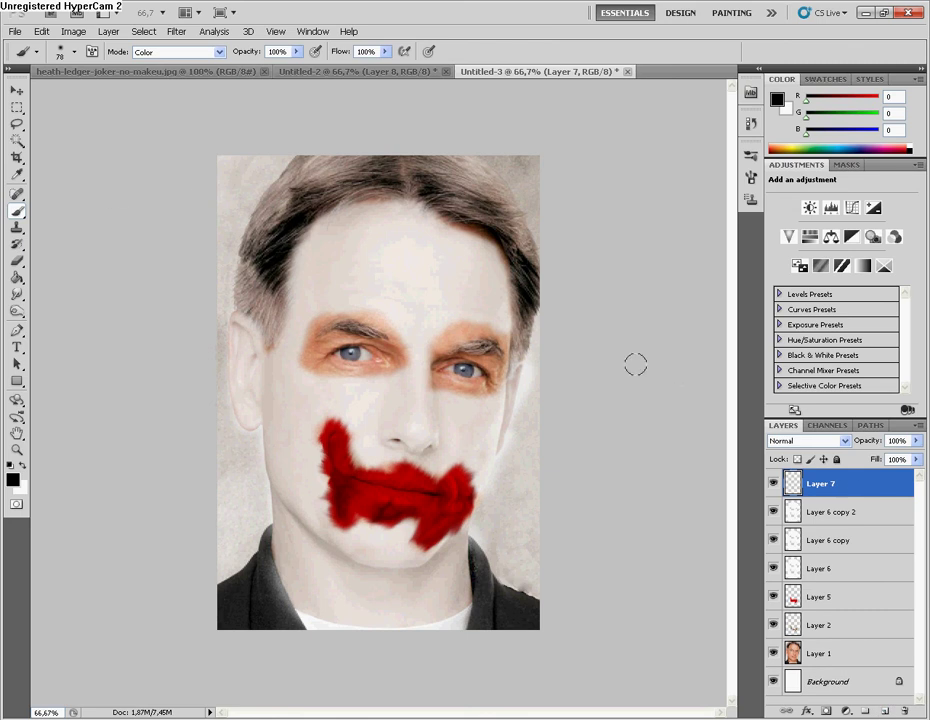
mouse_move(322, 333)
mouse_down()
mouse_move(330, 368)
mouse_move(358, 352)
mouse_move(345, 352)
mouse_up()
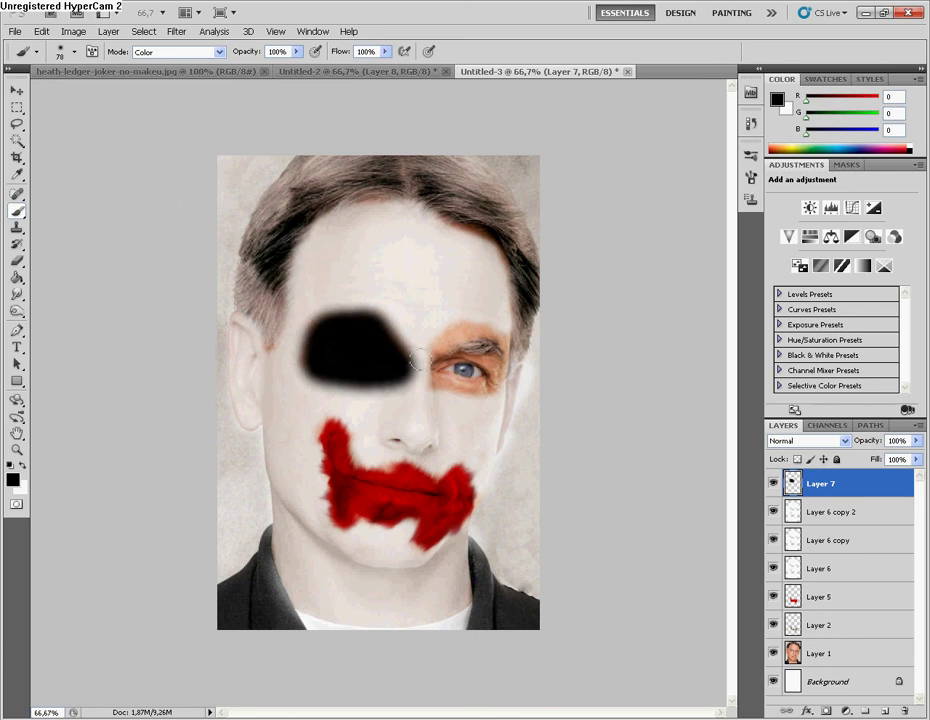
drag(438, 368, 489, 349)
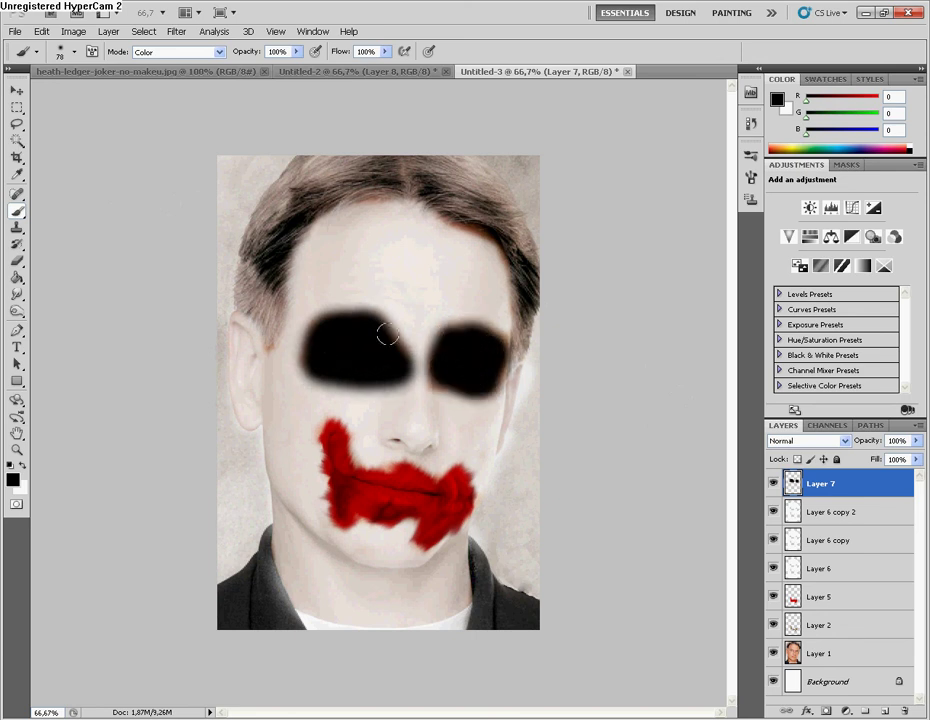
drag(388, 334, 342, 332)
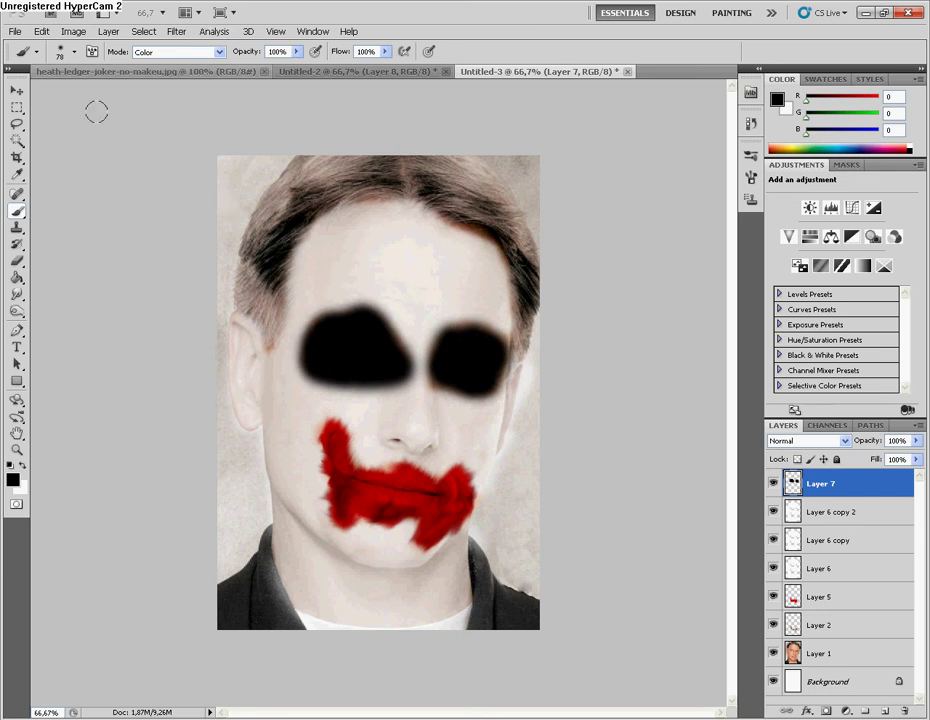
Give the black eye layer a tint blend mode and zoom in on the eyes
click(16, 90)
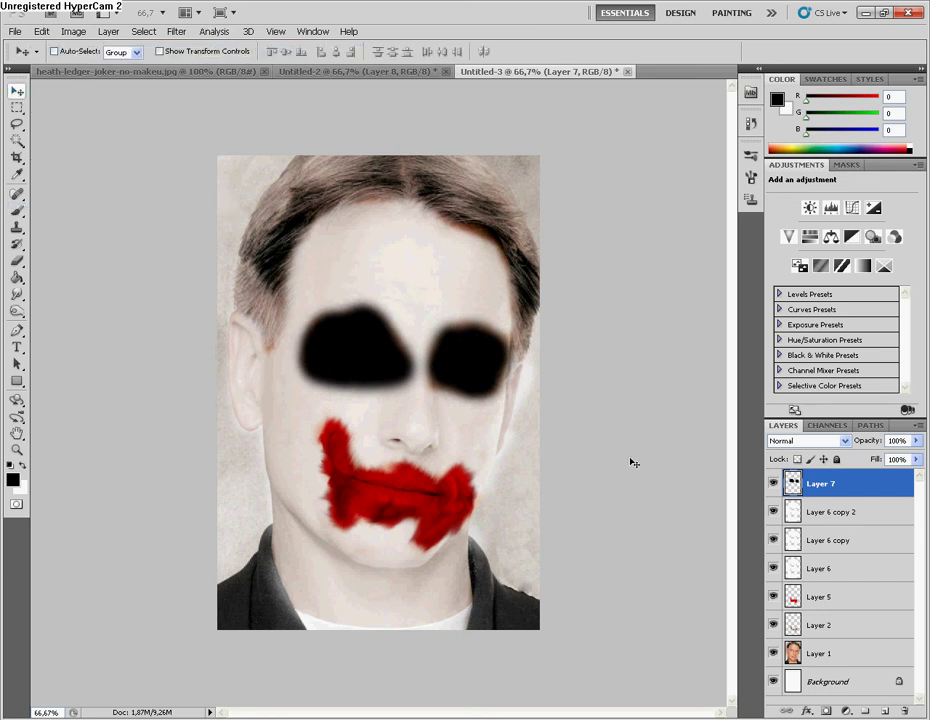
click(808, 440)
click(785, 388)
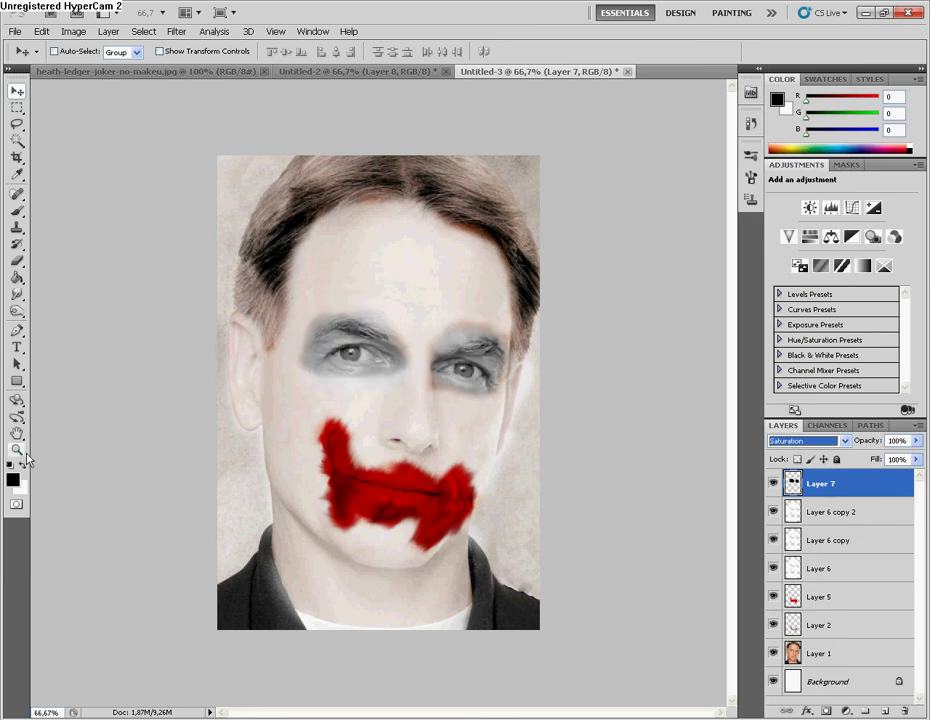
click(16, 449)
click(372, 365)
click(372, 365)
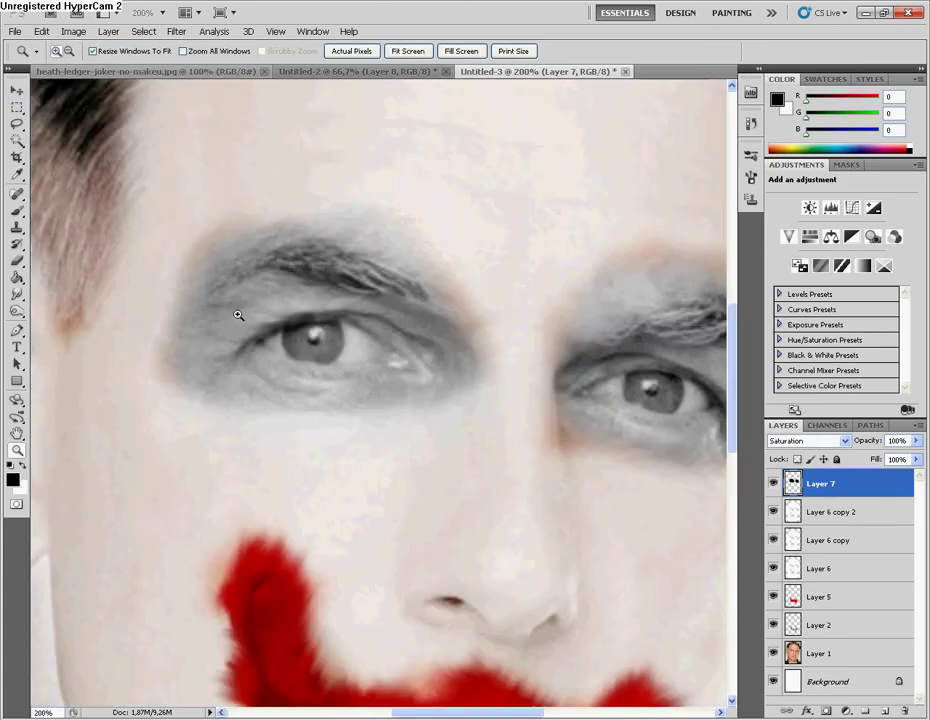
Set the Eraser to 26 px for clearing the eyeballs
click(16, 277)
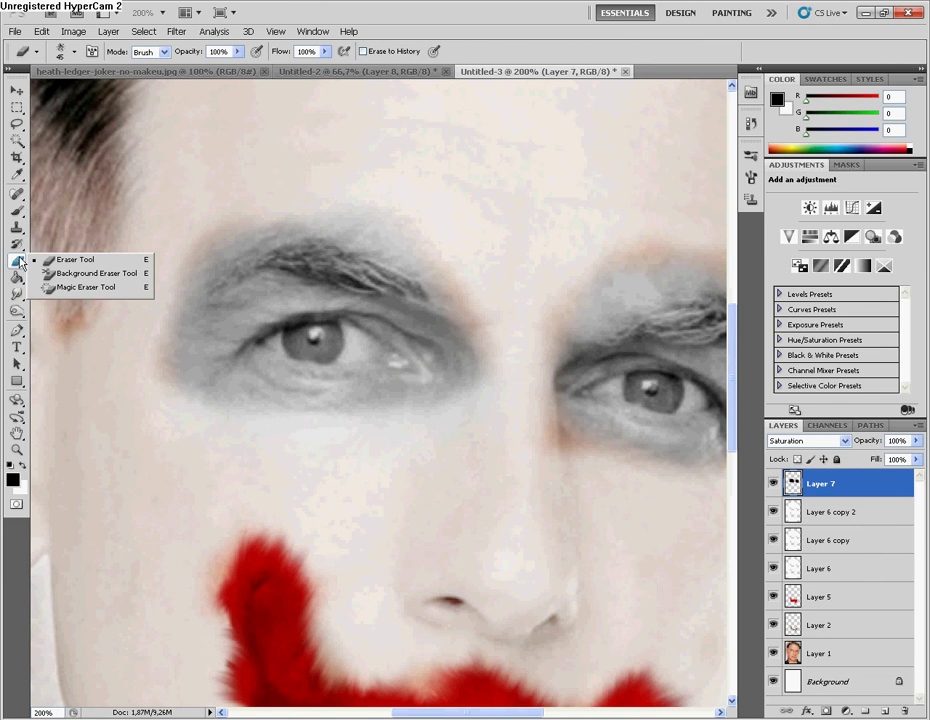
click(72, 51)
double_click(150, 77)
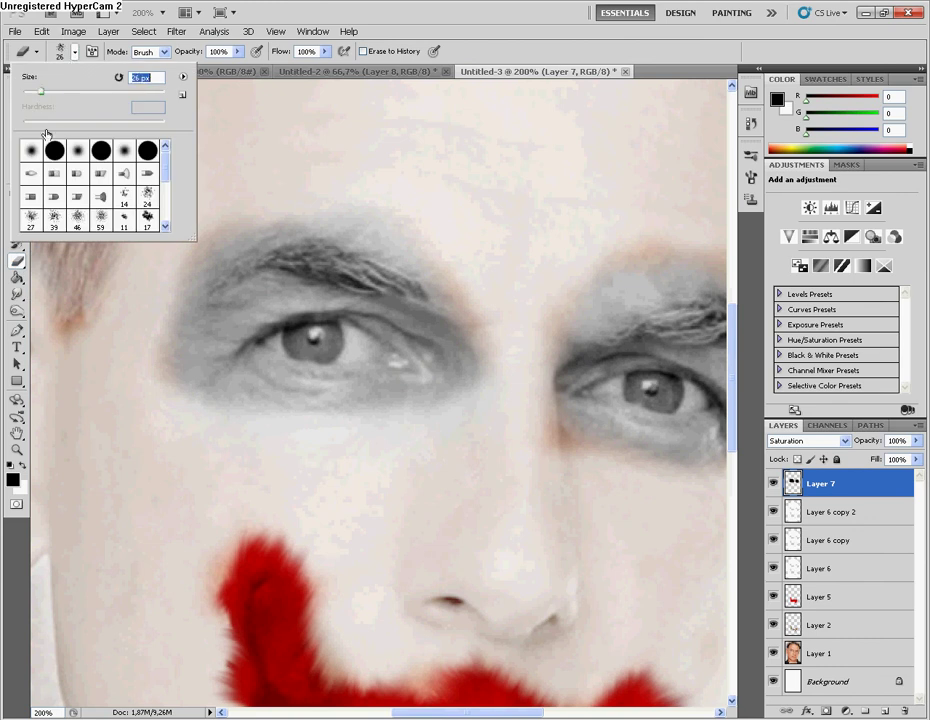
text(26)
key(Return)
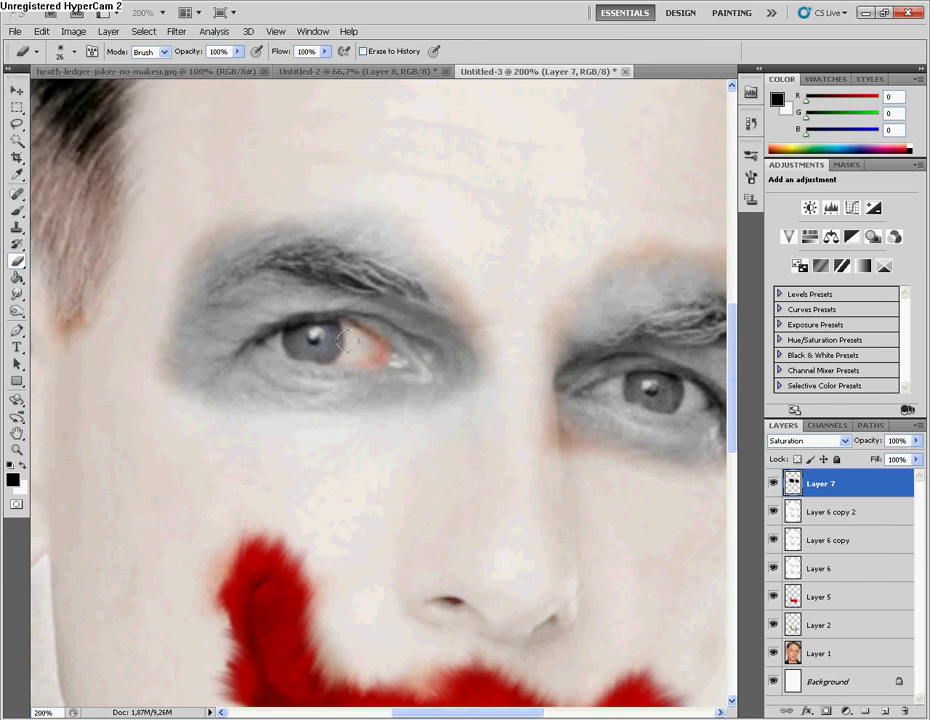
scroll(555, 703, right, 3)
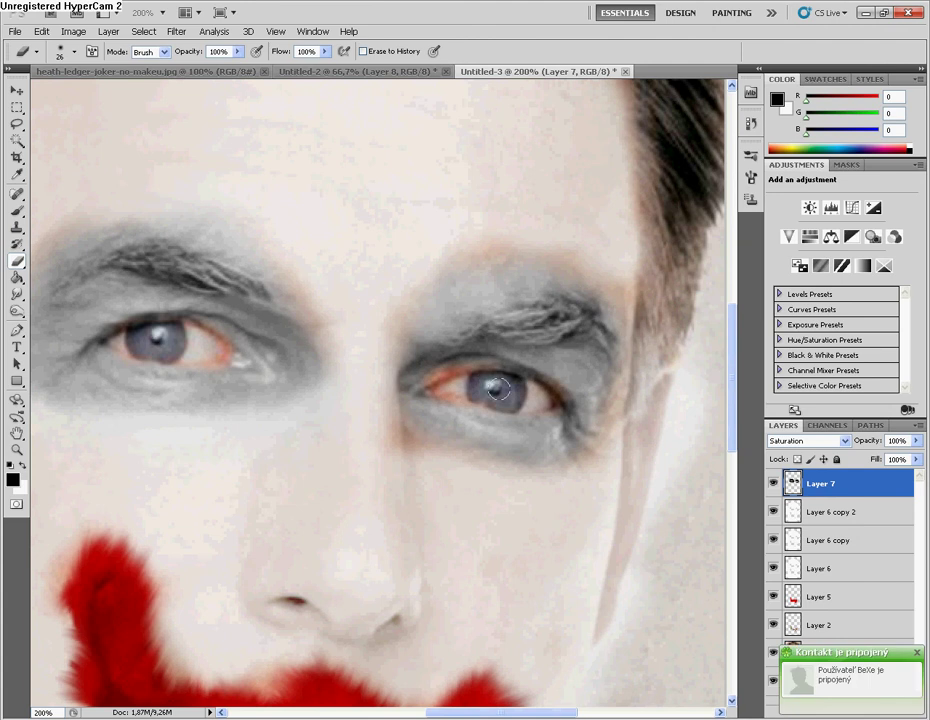
Set the eye layer to Soft Light, add Hue and Soft Light copies, then zoom out
click(830, 441)
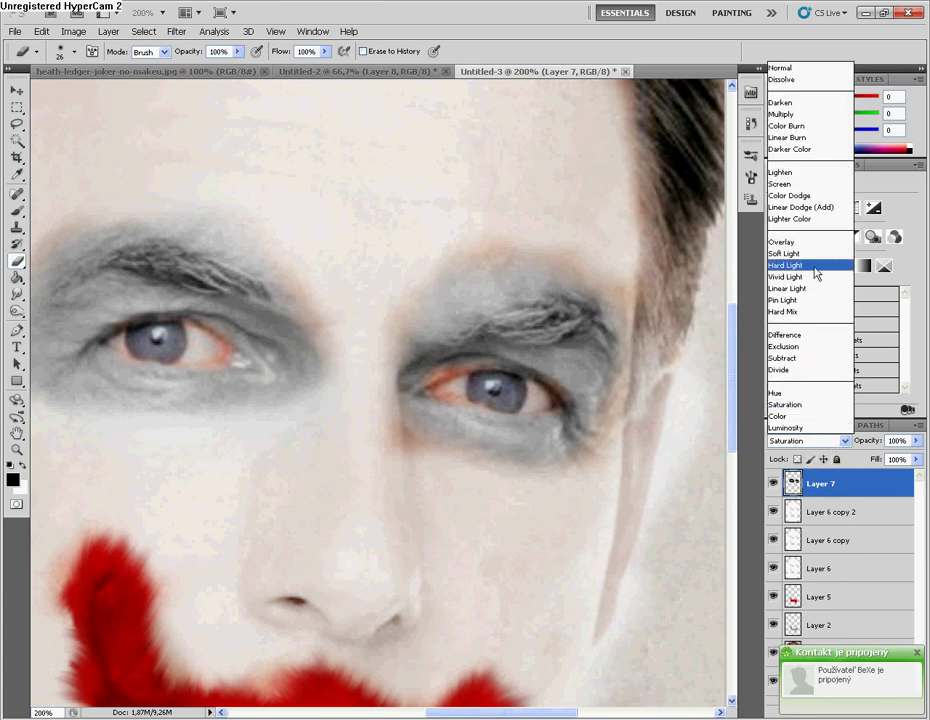
click(800, 244)
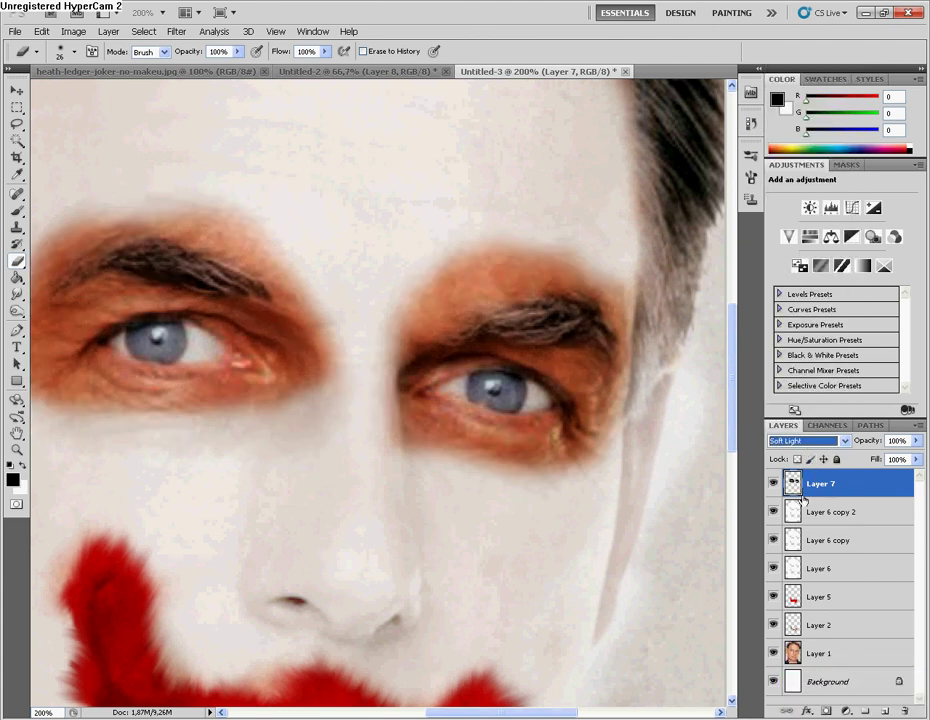
key(ctrl+j)
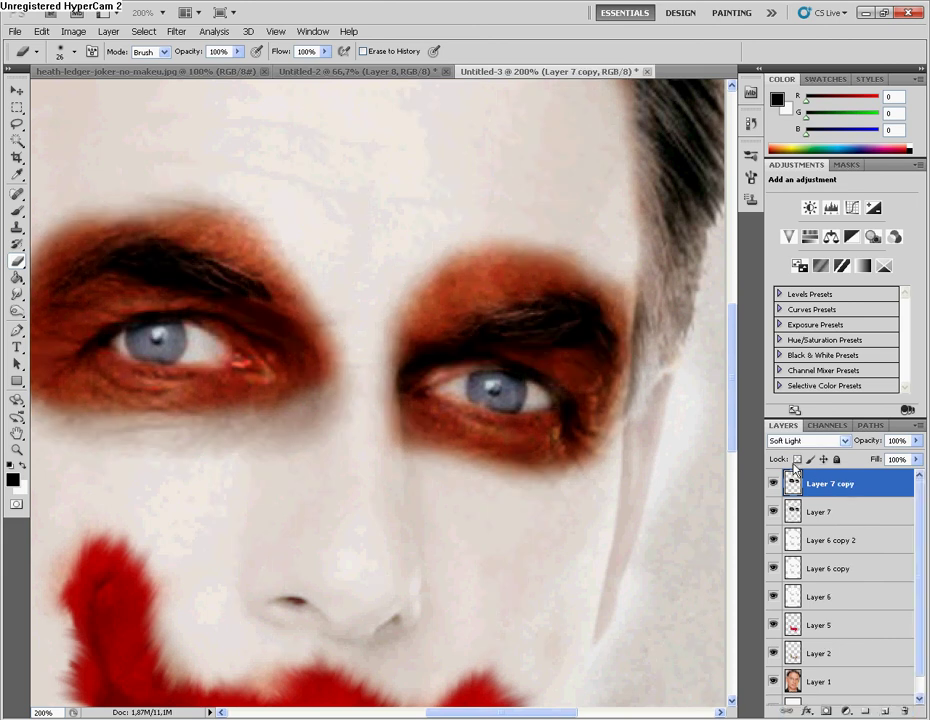
click(808, 441)
click(802, 394)
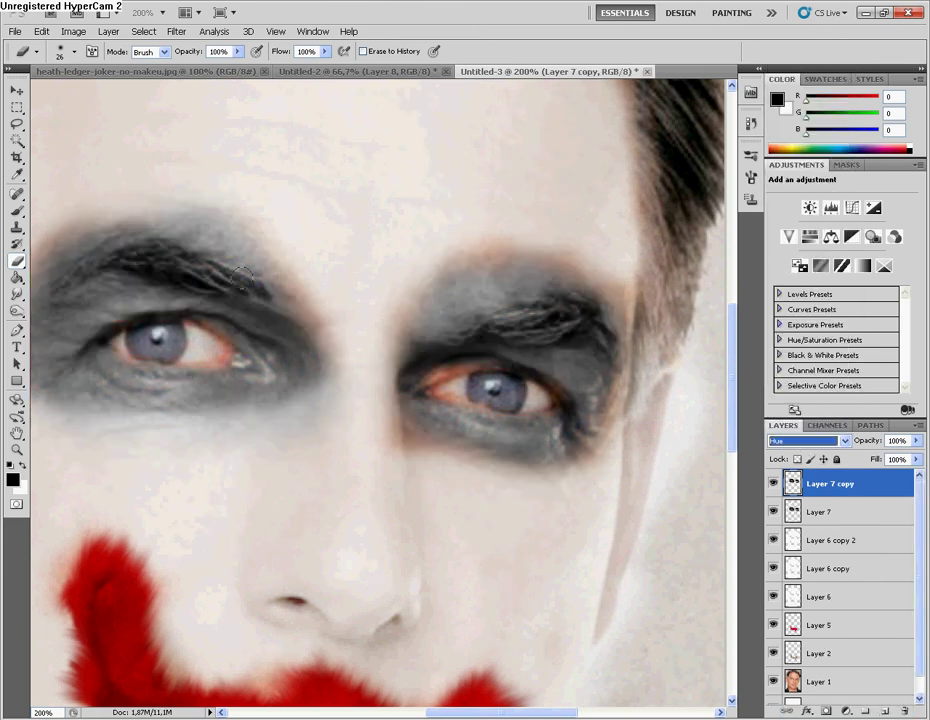
drag(818, 484, 884, 714)
click(808, 441)
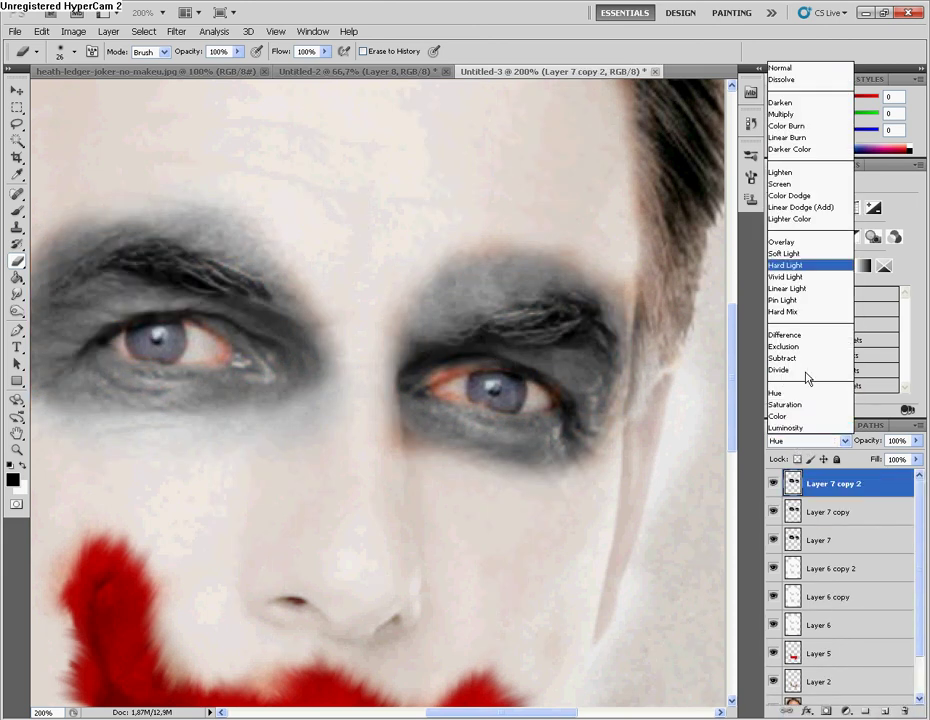
click(800, 244)
click(20, 451)
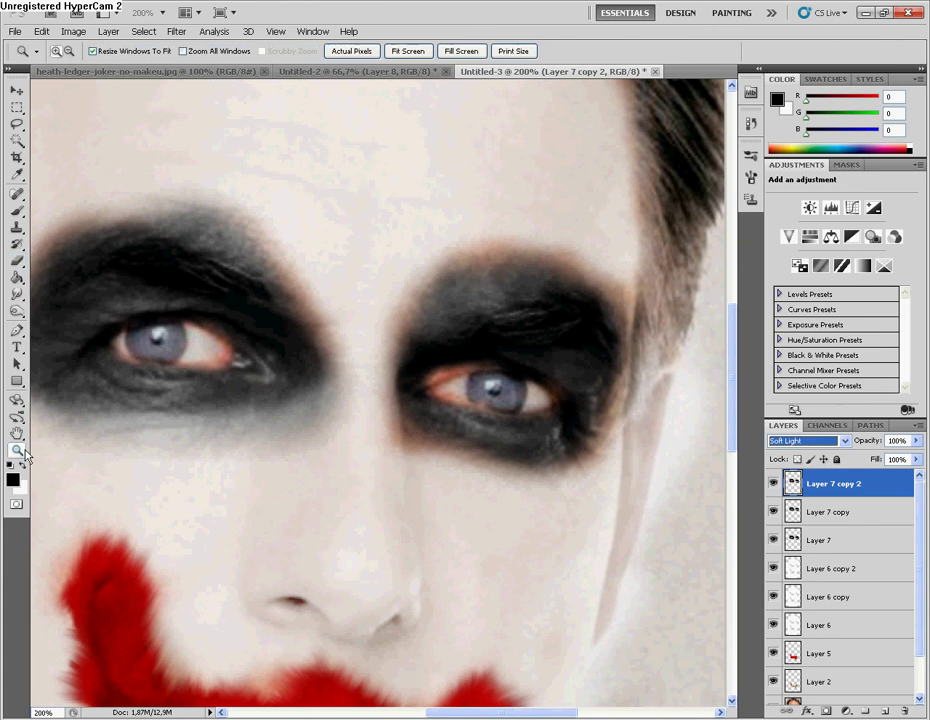
click(69, 50)
click(207, 339)
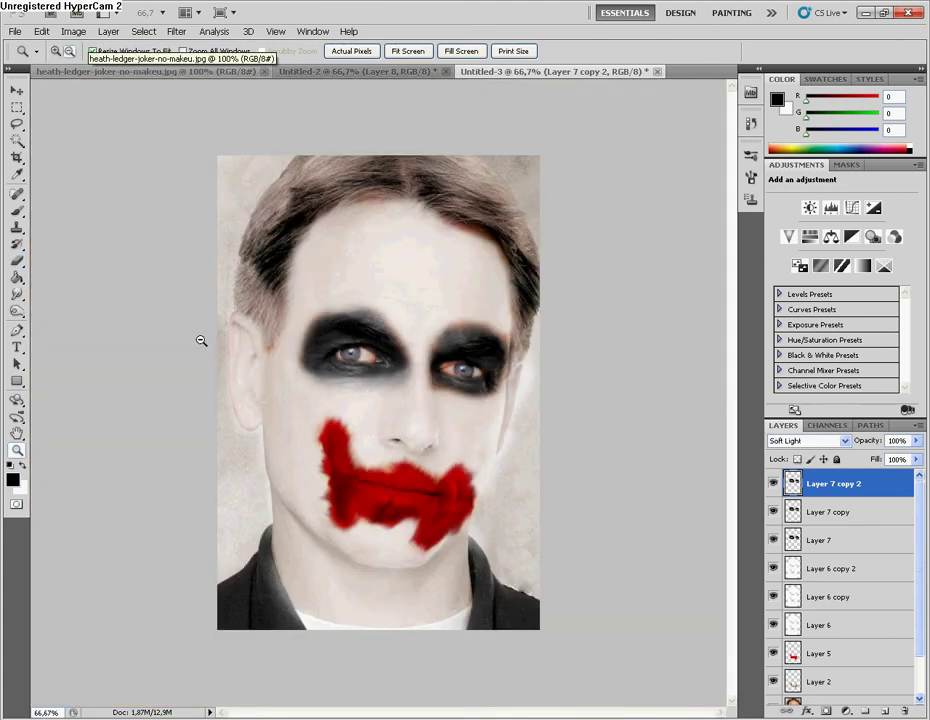
Set the foreground colour to green #0eb454 and add an empty Layer 8 on top
key(b)
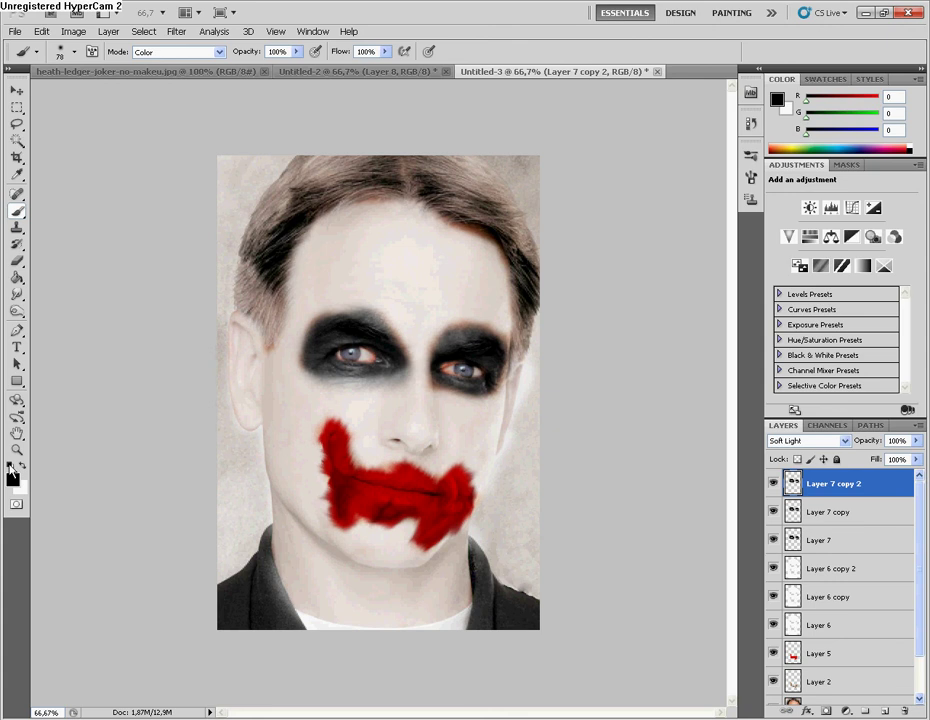
click(12, 468)
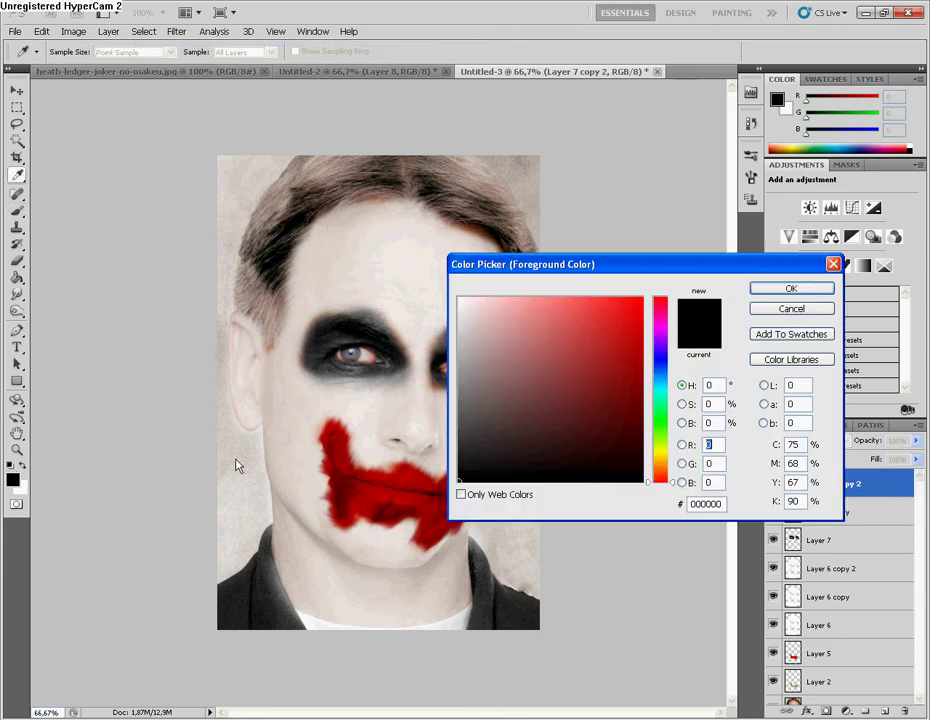
click(659, 400)
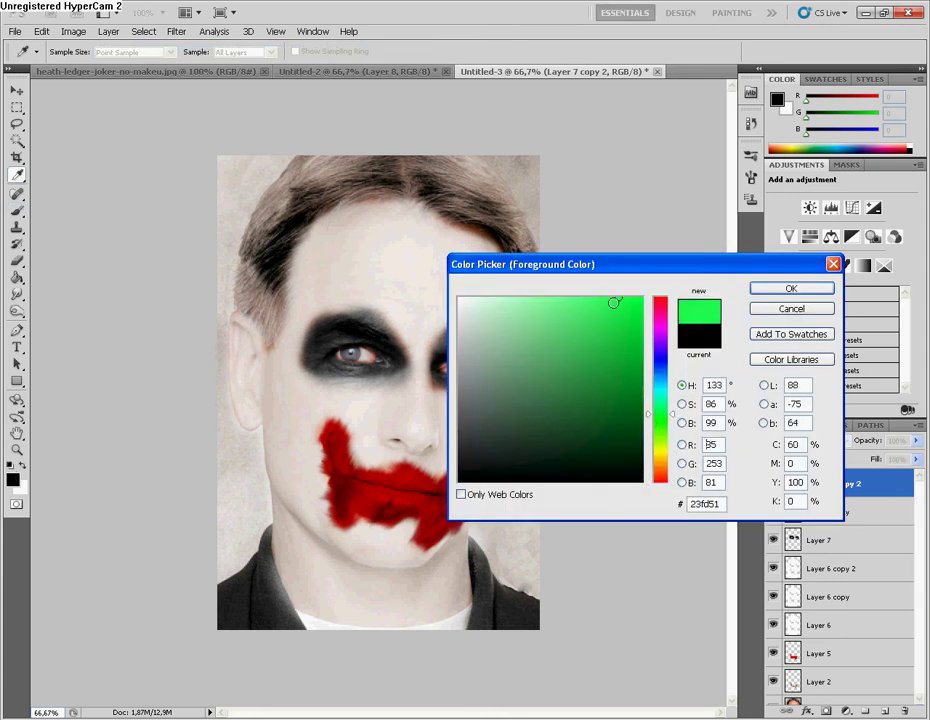
drag(614, 305, 632, 341)
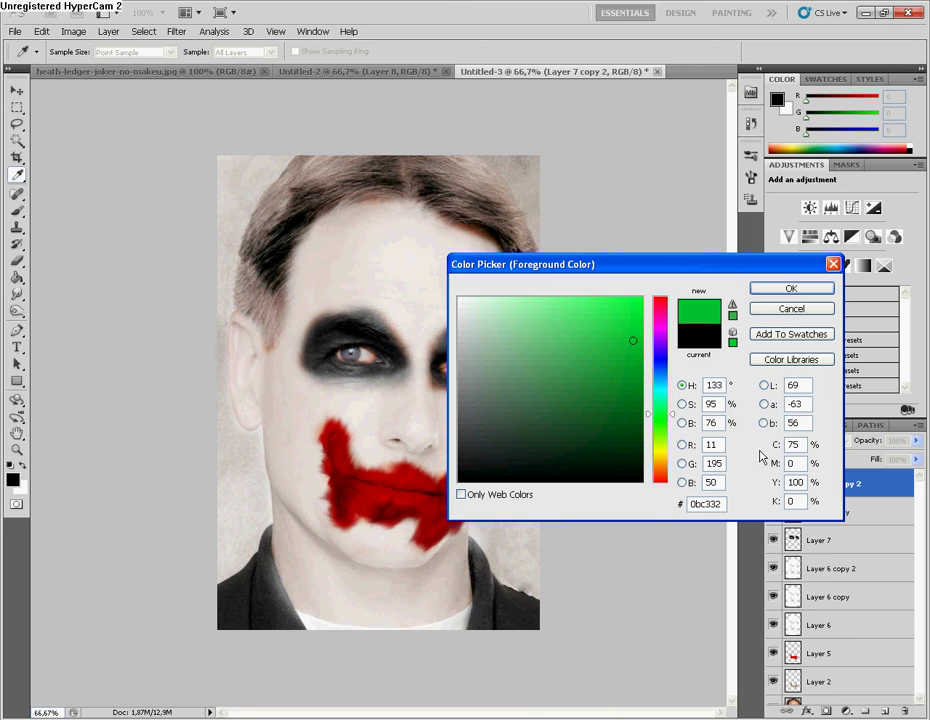
click(802, 291)
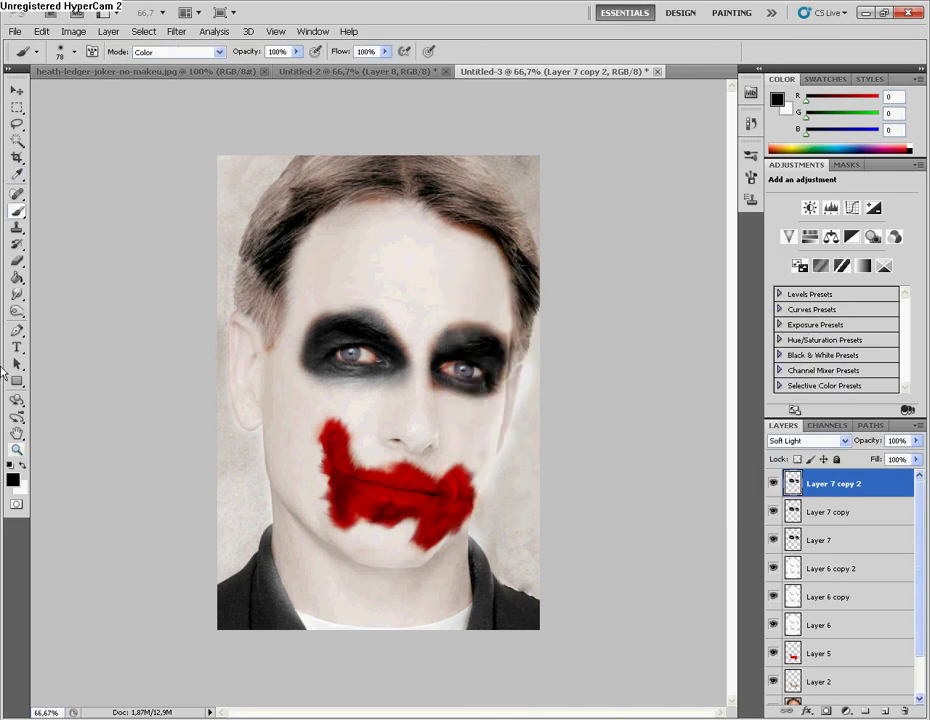
click(13, 479)
click(652, 405)
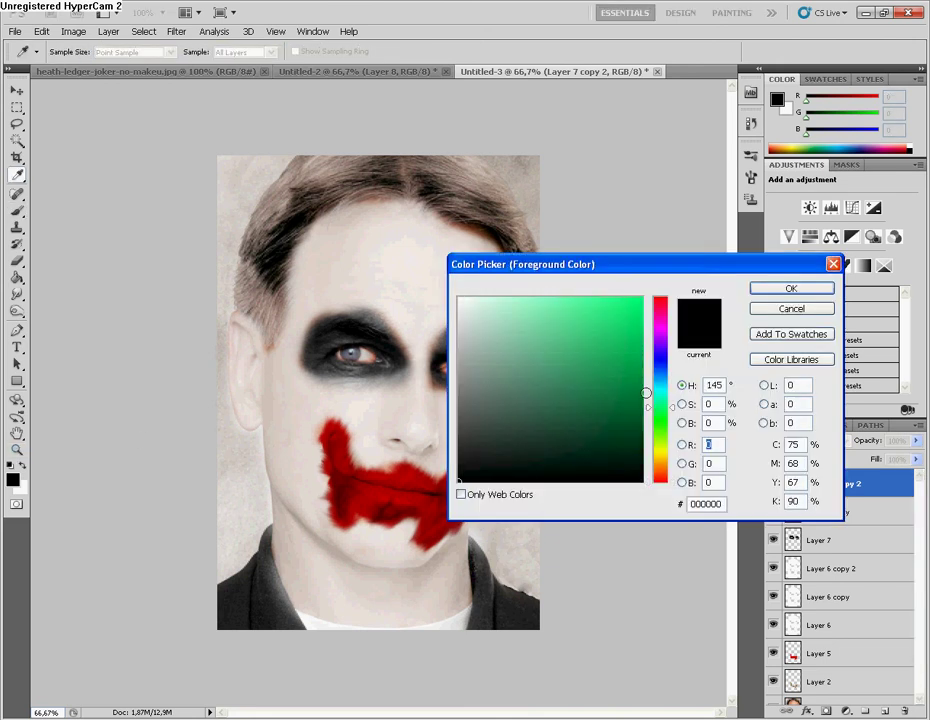
click(628, 351)
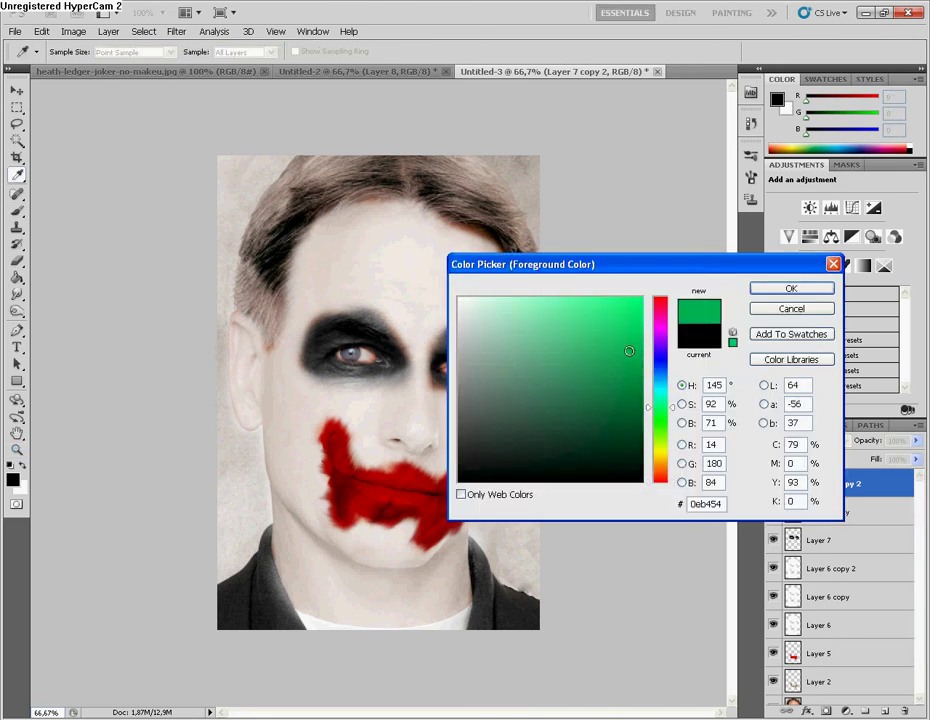
click(791, 289)
click(887, 712)
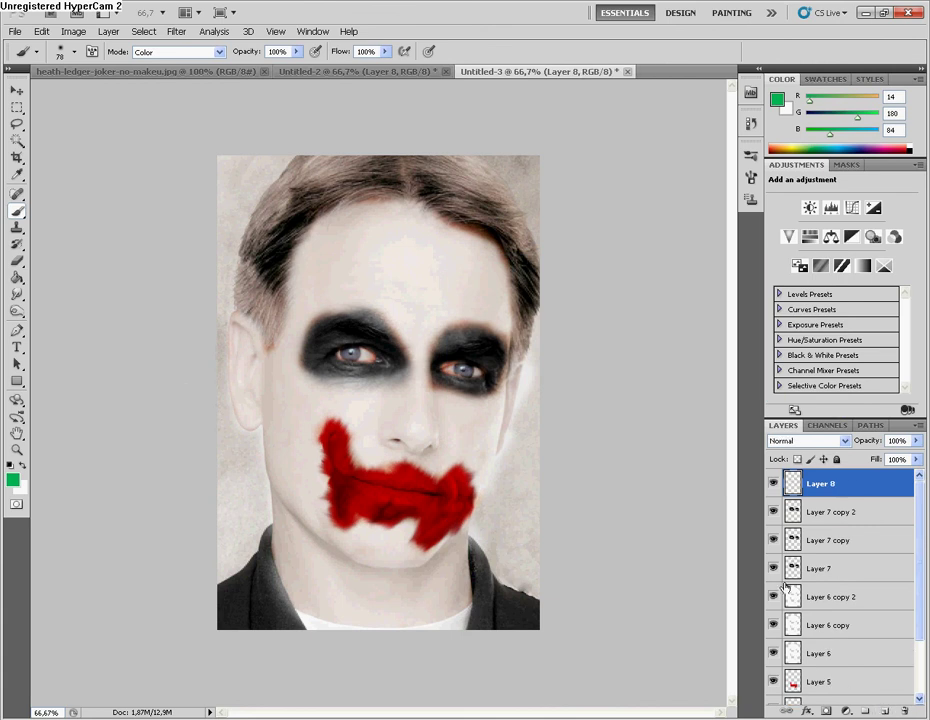
Brush green over the hair, then cycle Layer 8's blend mode up to Soft Light
mouse_move(318, 178)
mouse_down()
mouse_move(261, 334)
mouse_move(245, 250)
mouse_move(285, 165)
mouse_move(370, 155)
mouse_move(471, 187)
mouse_move(469, 204)
mouse_move(530, 265)
mouse_move(523, 330)
mouse_up()
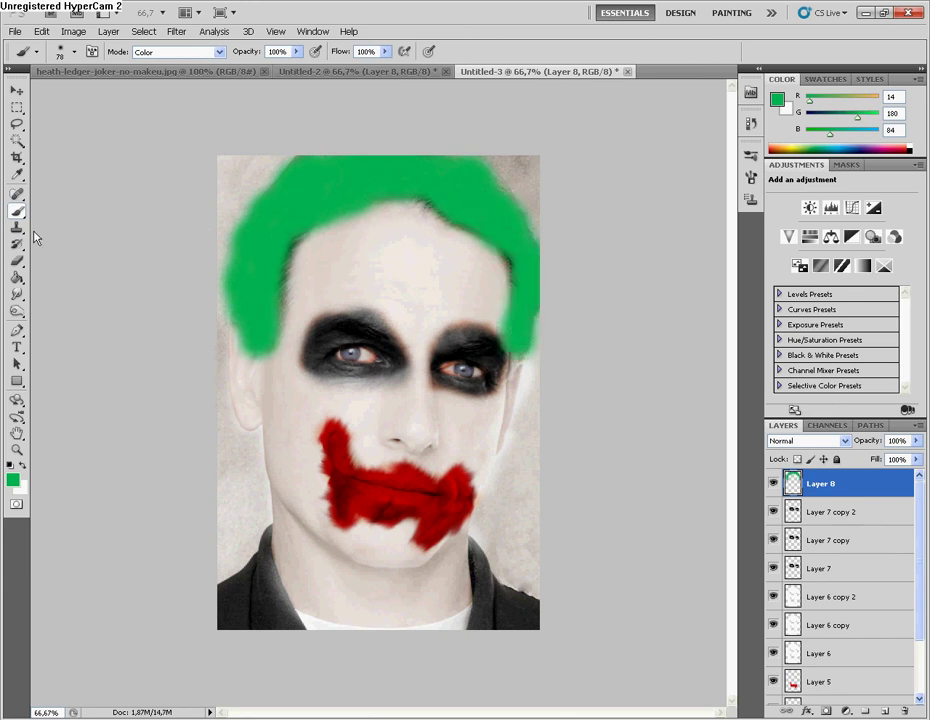
click(17, 261)
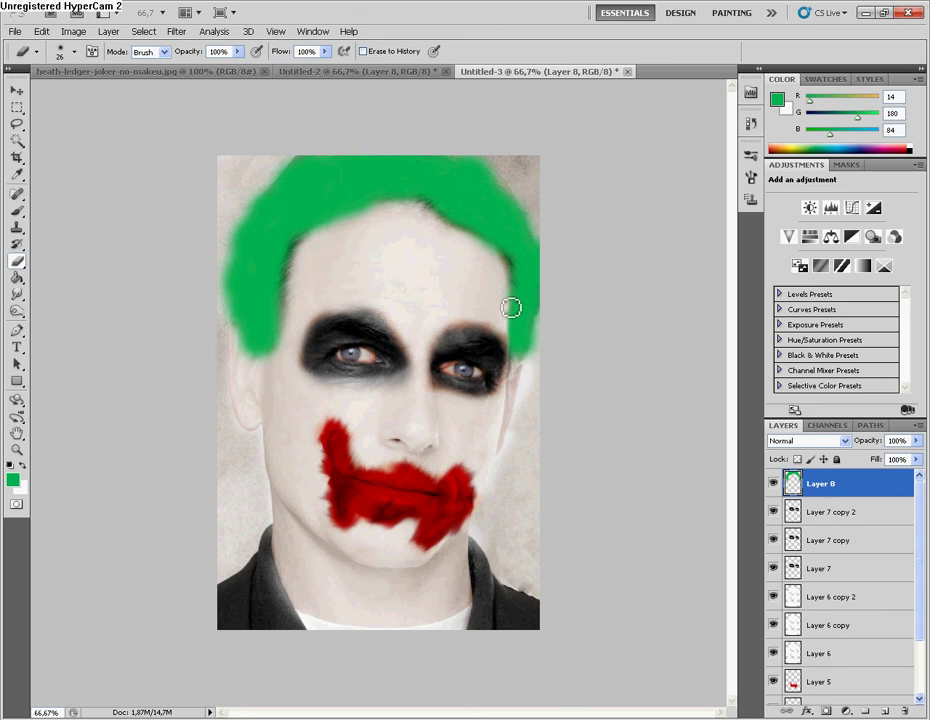
click(808, 440)
click(800, 403)
key(Up)
key(Up)
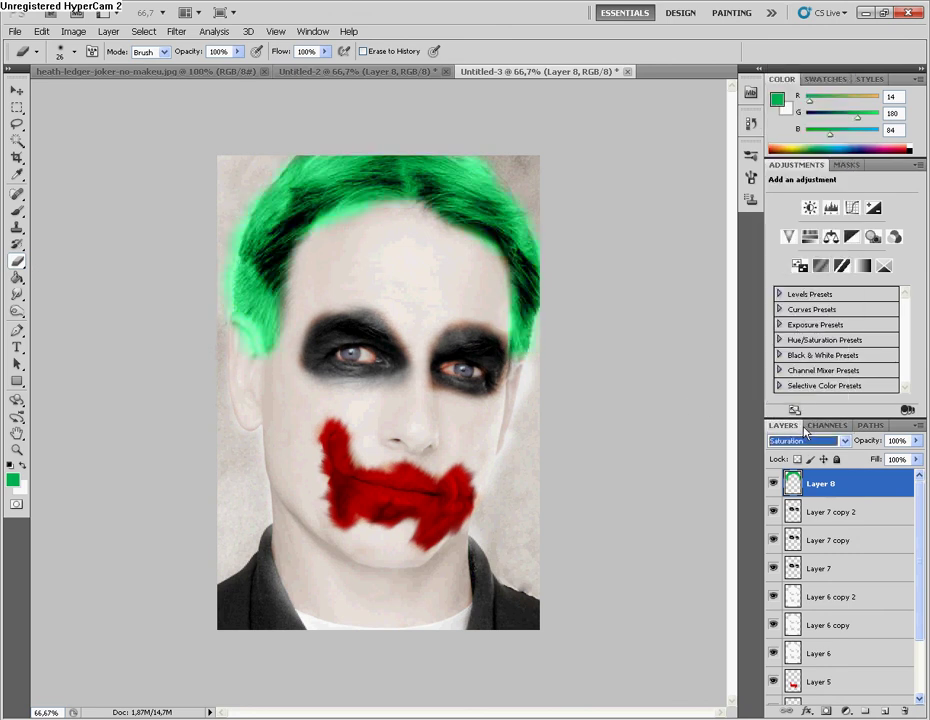
key(Up)
key(Up)
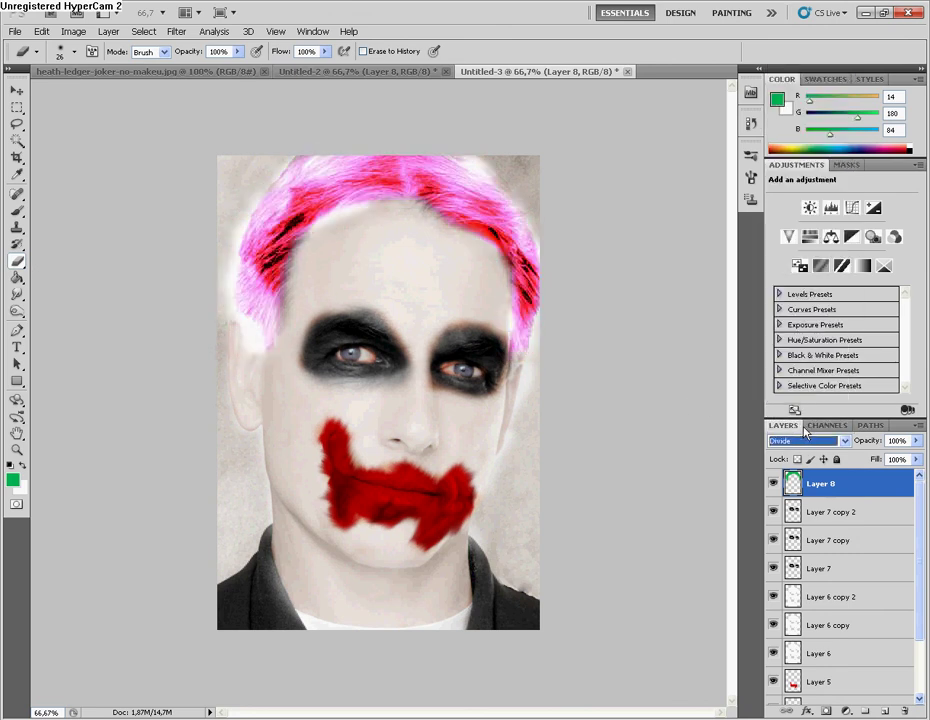
key(Up)
key(Up)
key(Up)
key(Up)
key(Up)
key(Up)
key(Up)
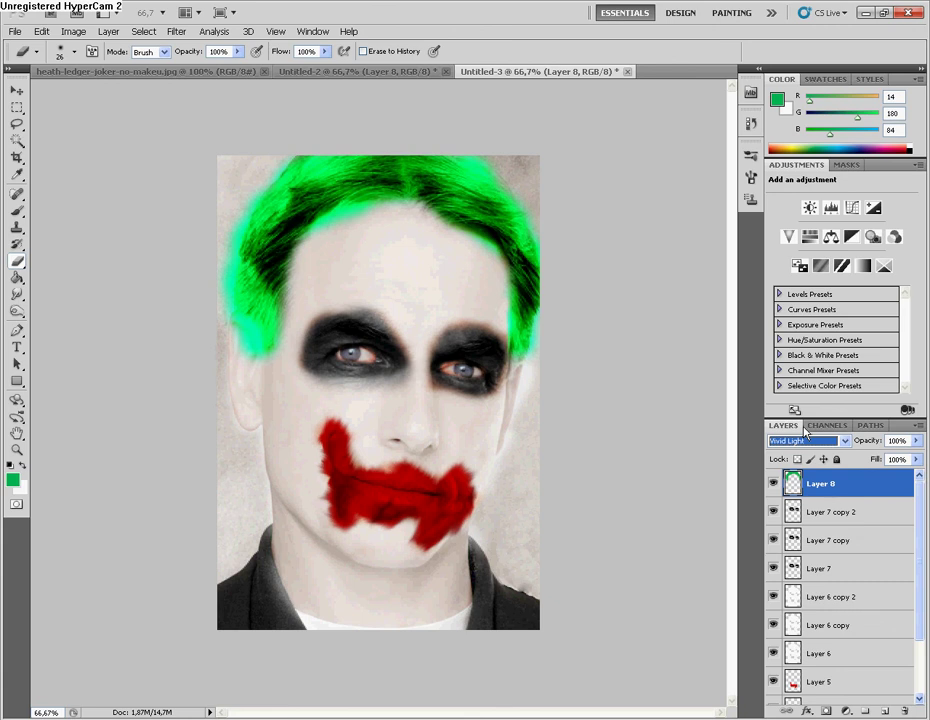
key(Up)
key(Up)
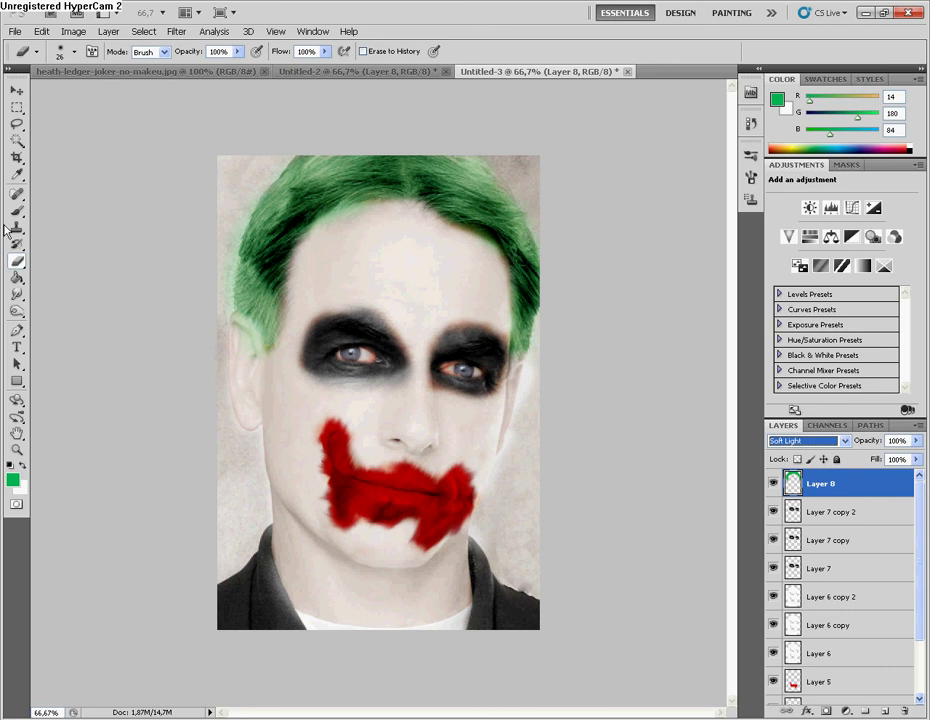
Try a light tan as the foreground colour
key(b)
click(13, 480)
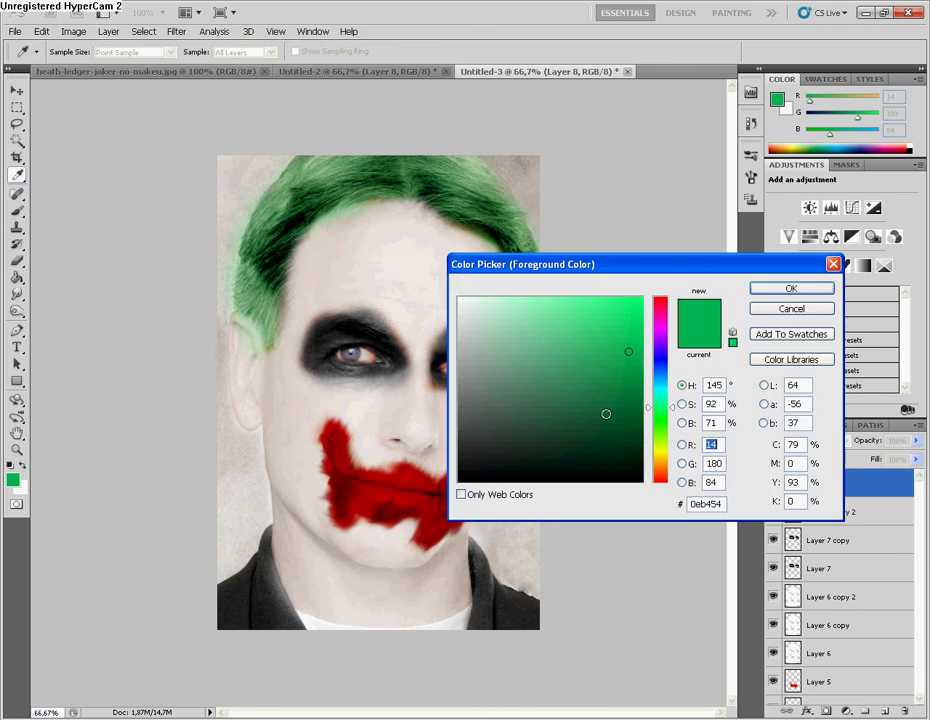
drag(660, 407, 669, 463)
click(557, 328)
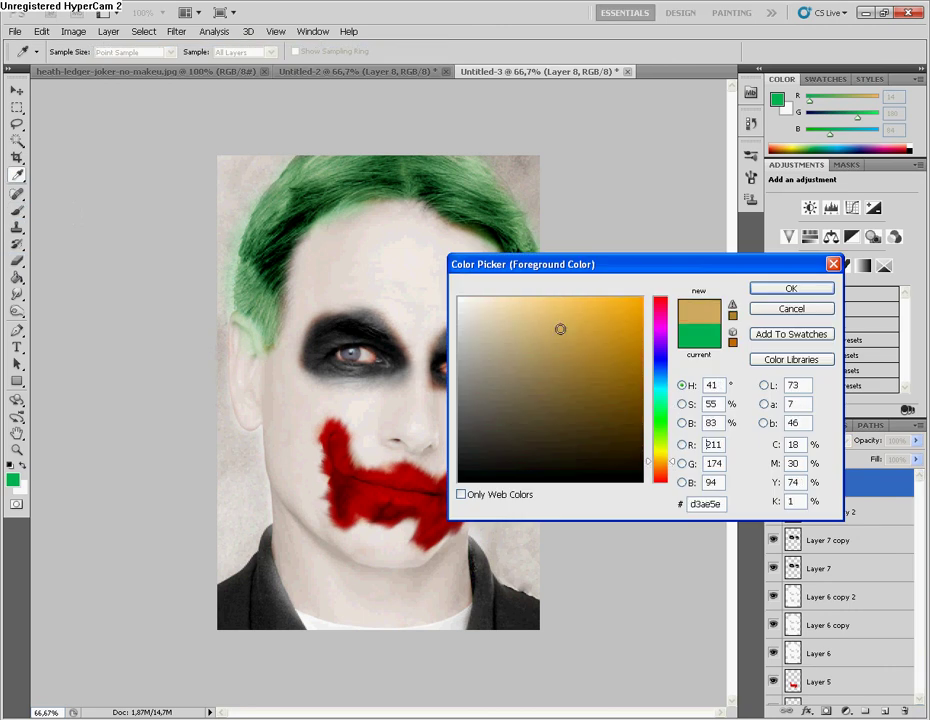
click(791, 288)
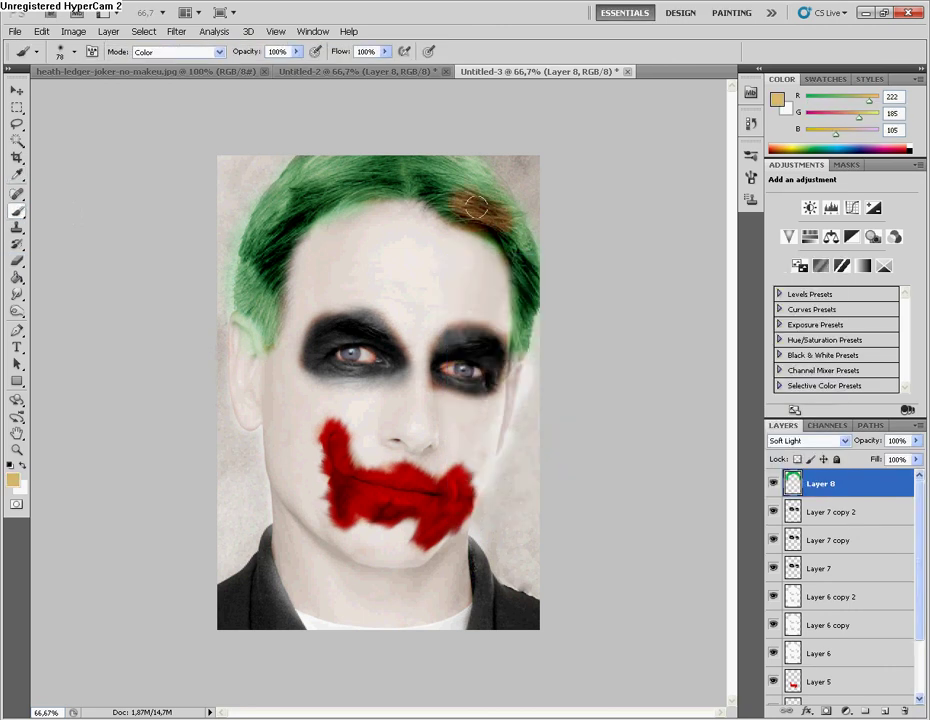
Change the foreground colour to pale yellow-green #b9d681
click(13, 479)
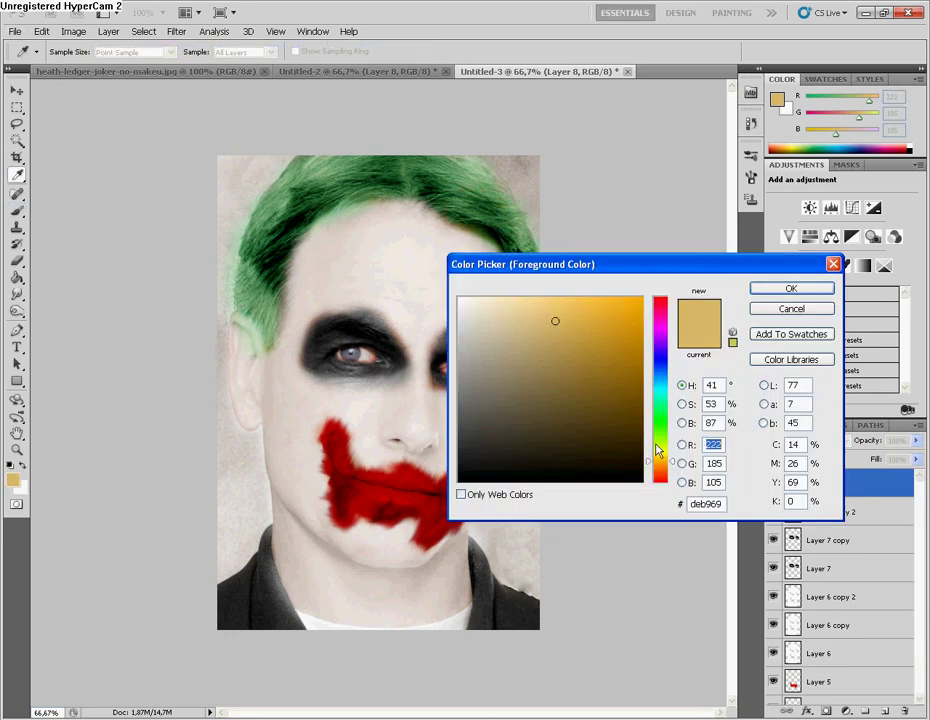
drag(657, 451, 660, 441)
click(534, 350)
click(532, 327)
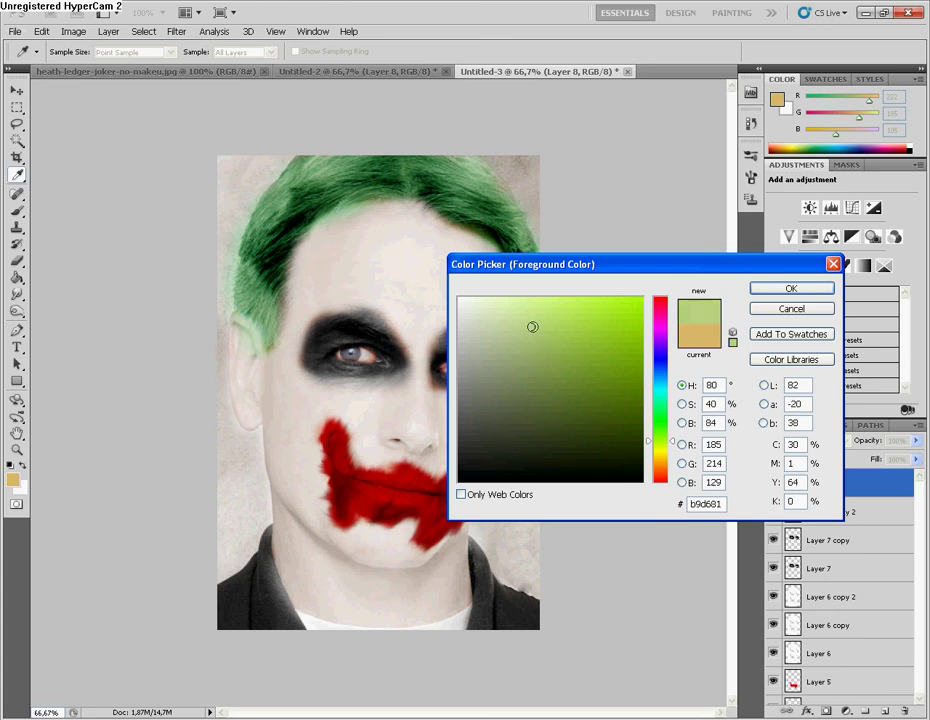
key(Return)
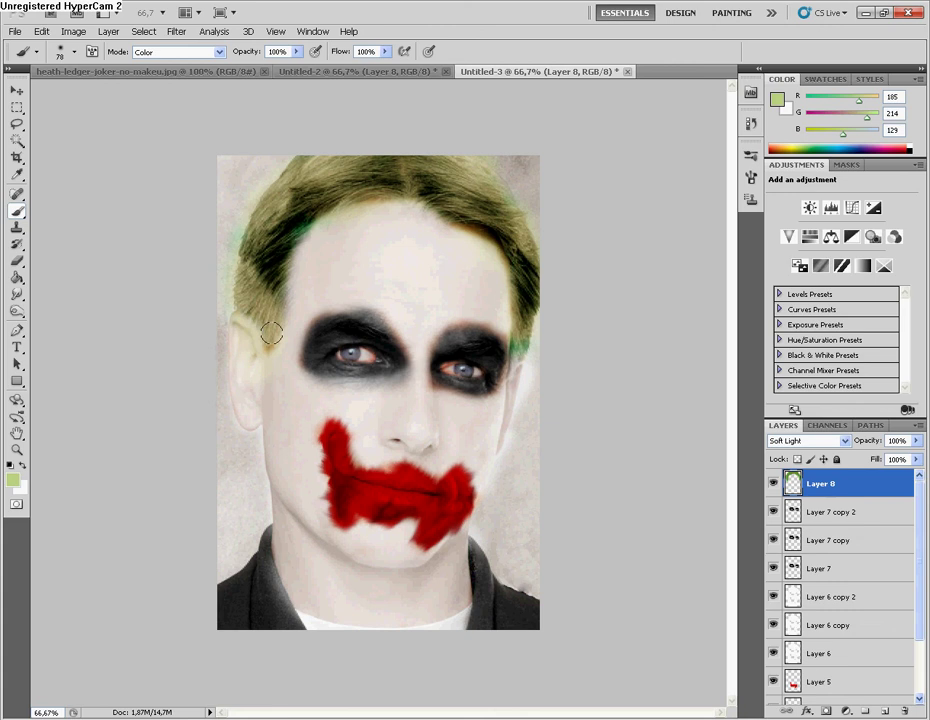
Set the Eraser to 62 px and keep the hair layer in Soft Light
key(e)
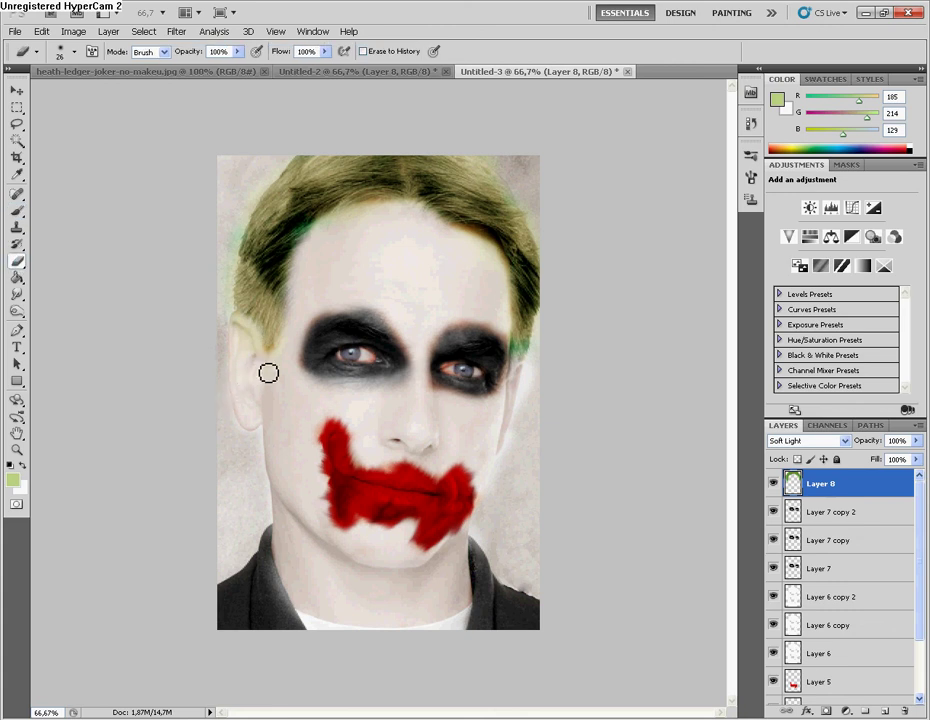
click(73, 51)
text(62)
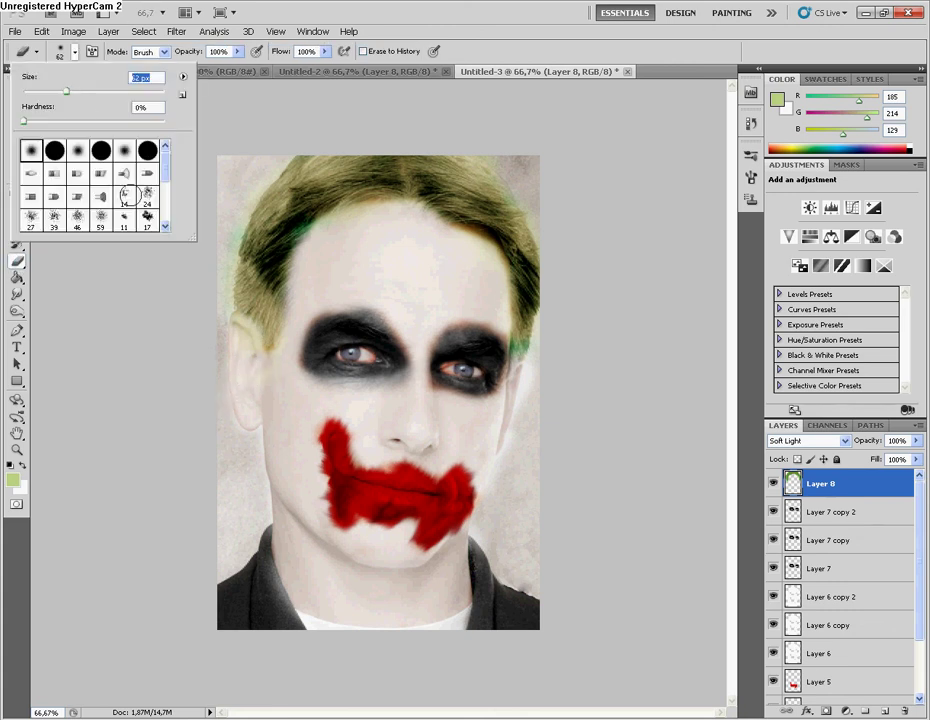
key(Return)
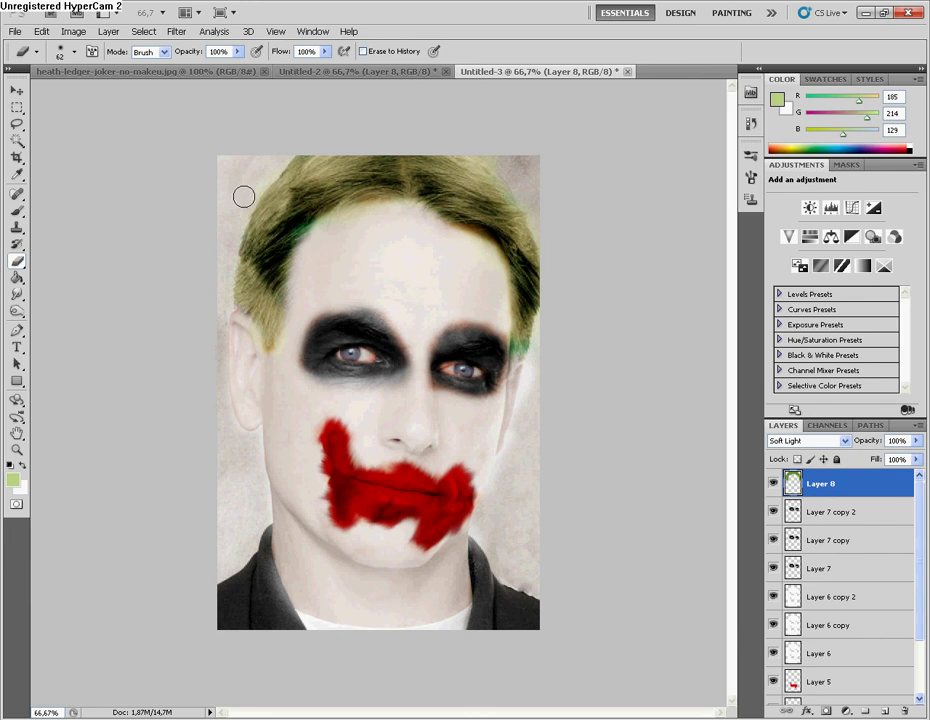
click(835, 440)
click(828, 440)
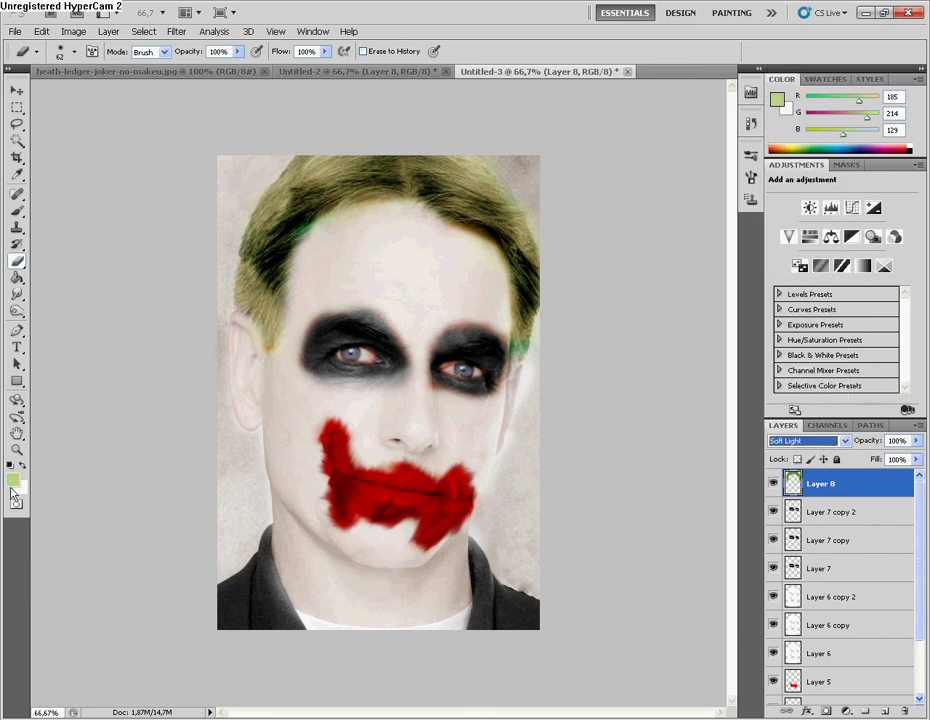
Paint lime green (R178 G233 B72) inside the hair layer's selection, then deselect
click(12, 482)
click(585, 311)
click(776, 289)
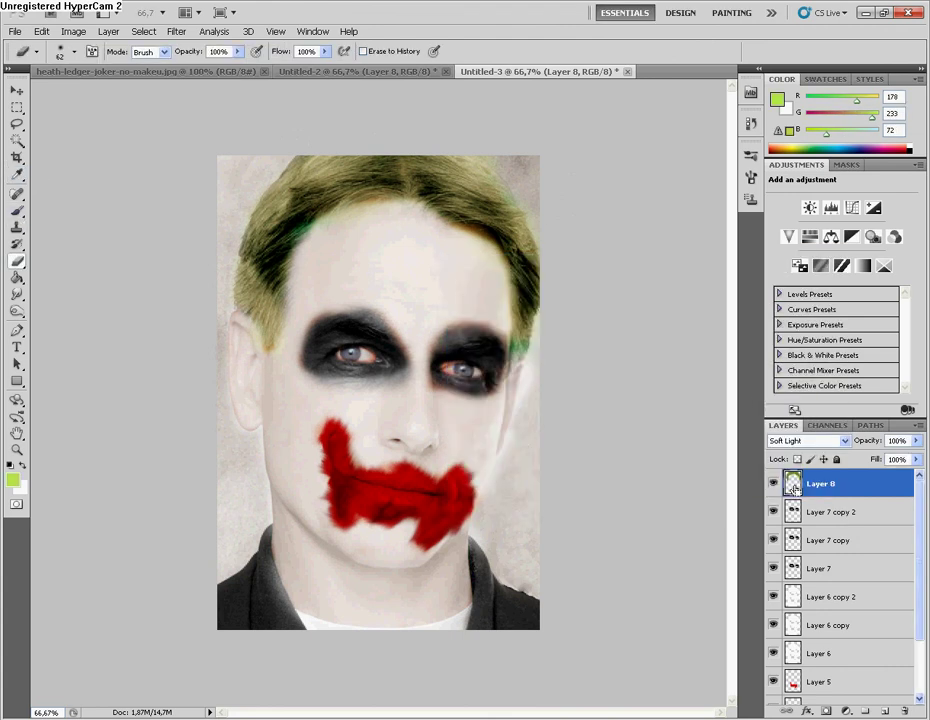
ctrl+click(793, 485)
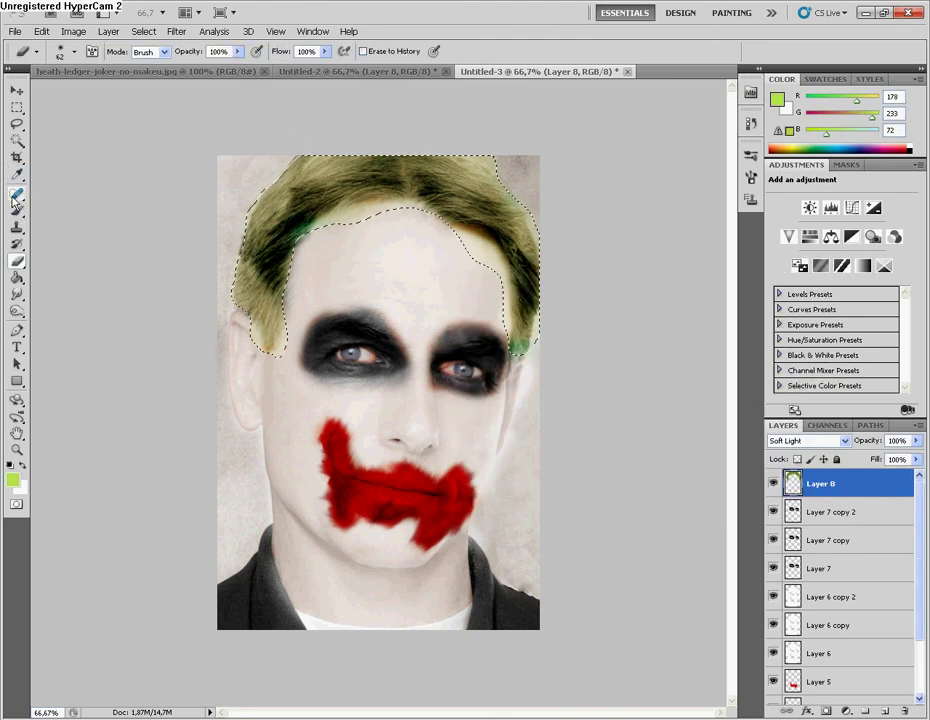
click(18, 228)
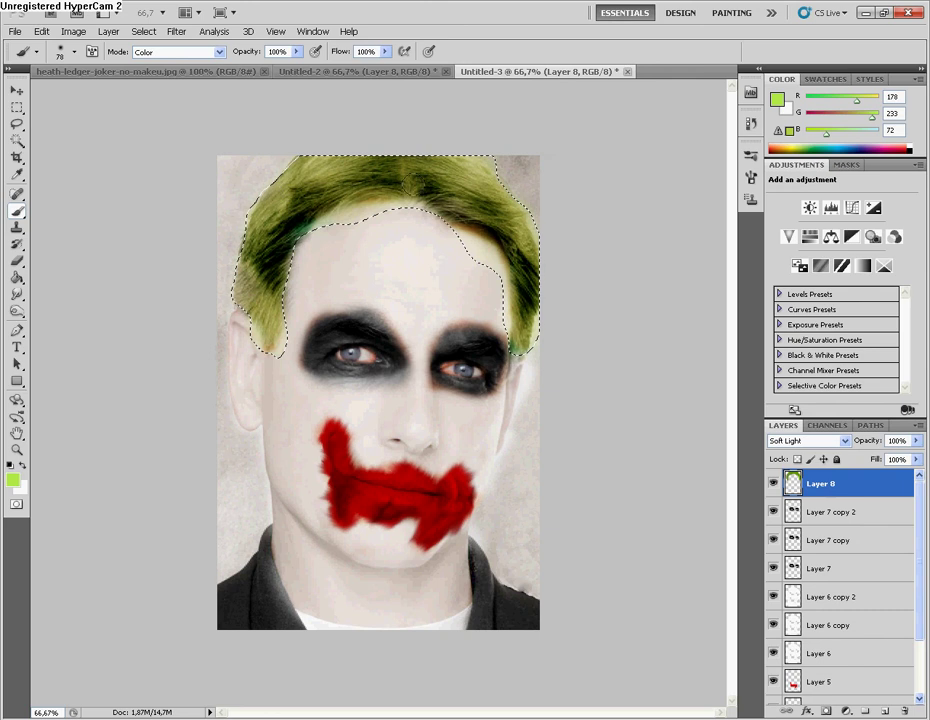
key(ctrl+d)
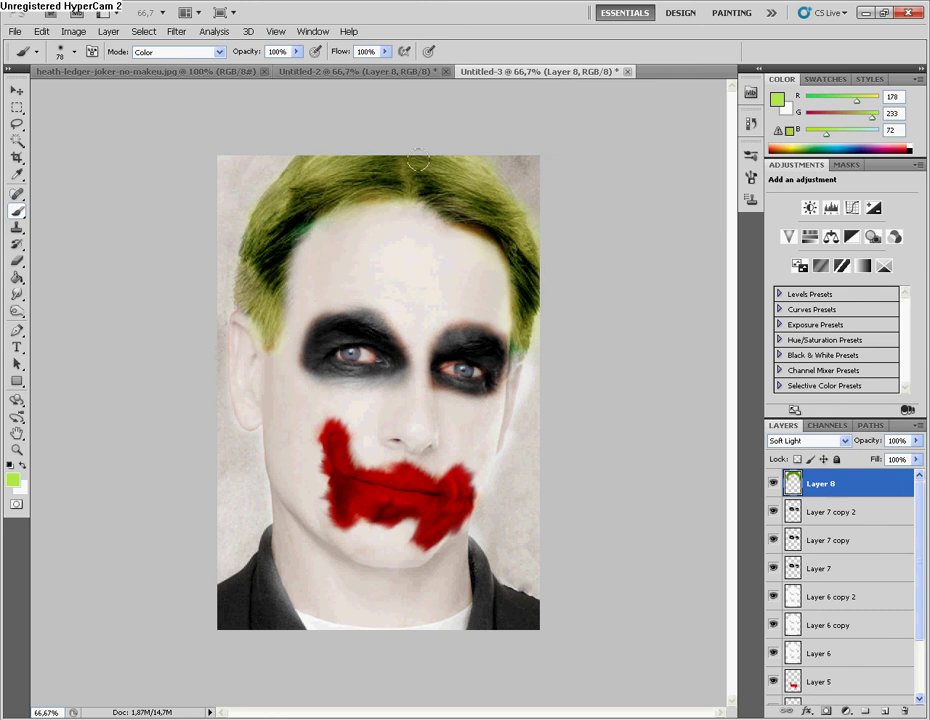